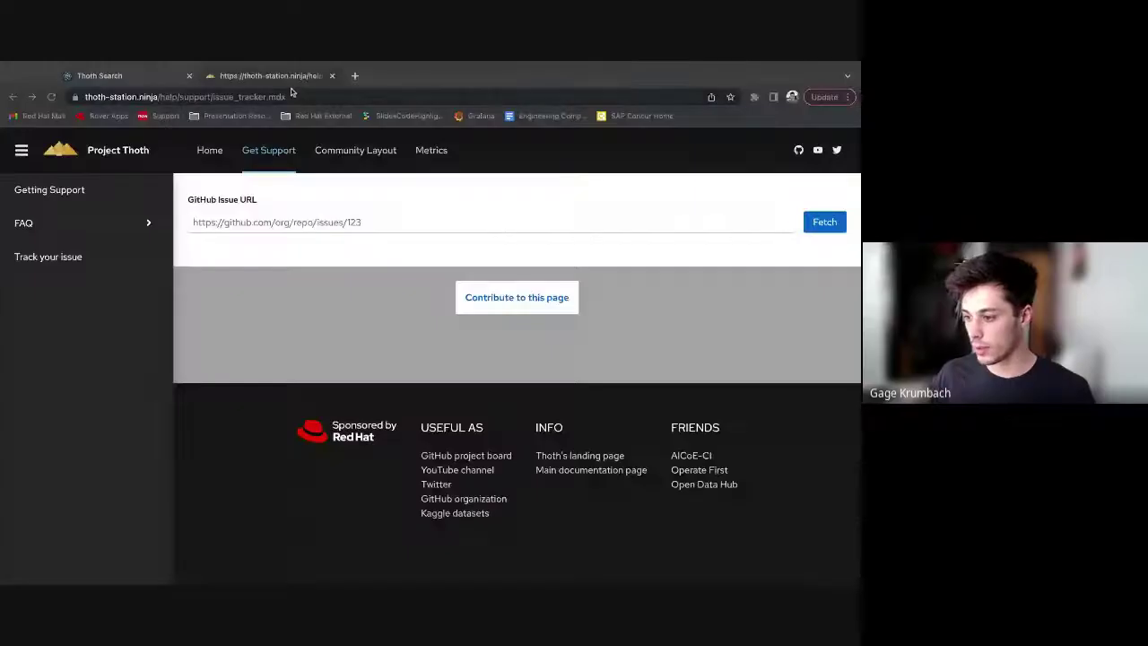
Navigate the help site to the Issue Tracking page, passing through Getting Support.
left_click(284, 96)
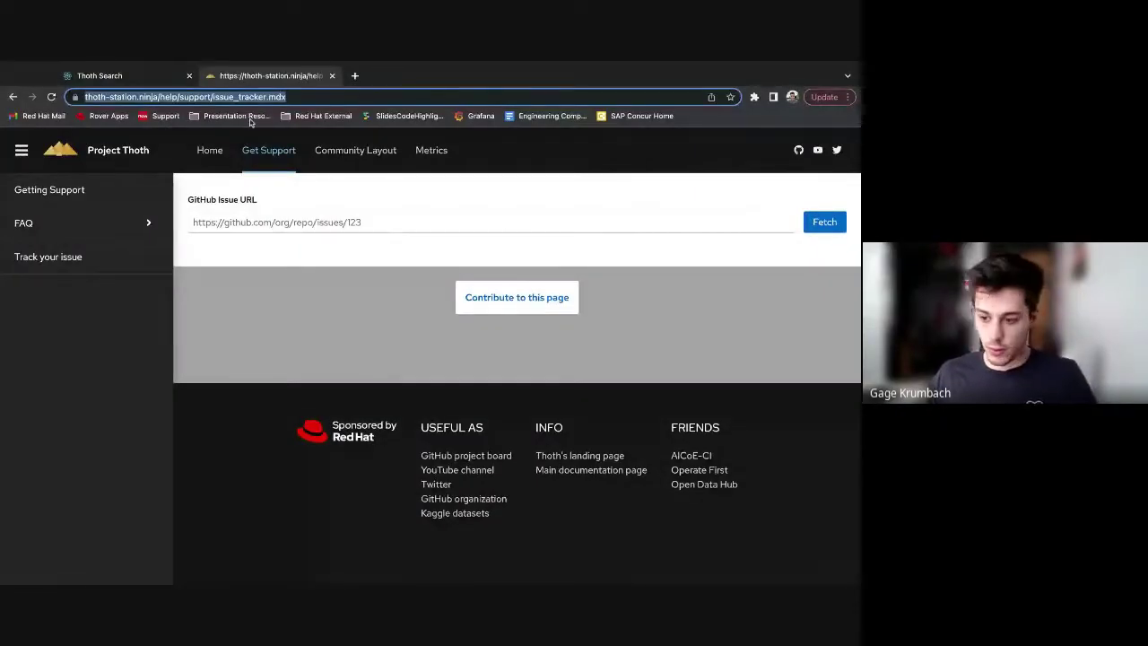
left_click(0, 455)
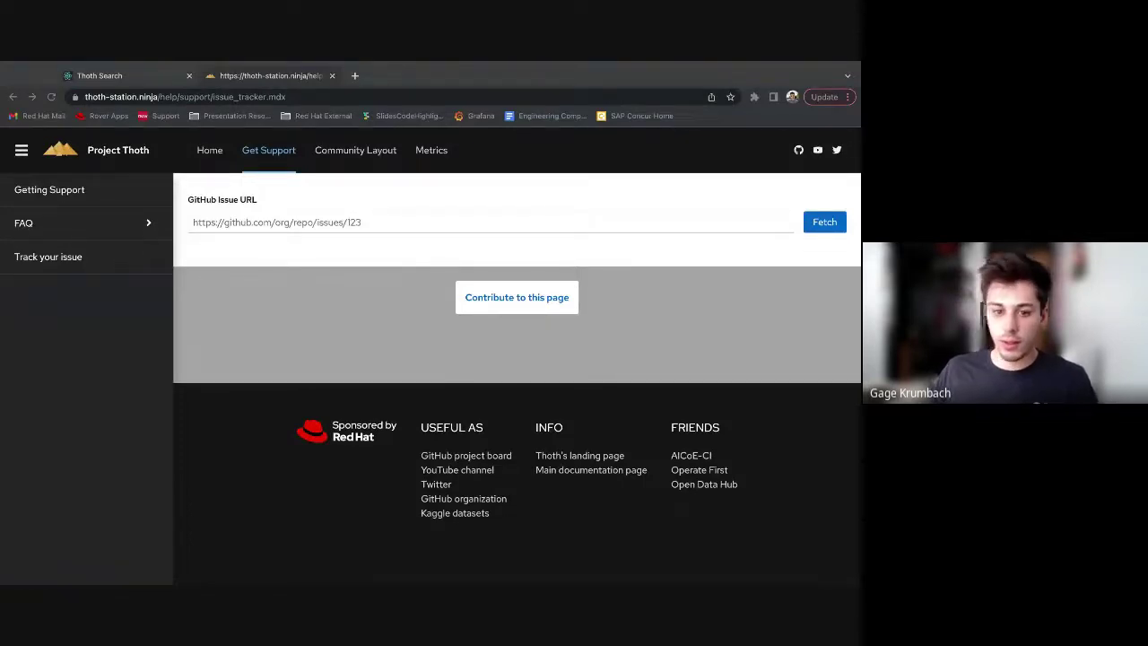
key("ctrl+l")
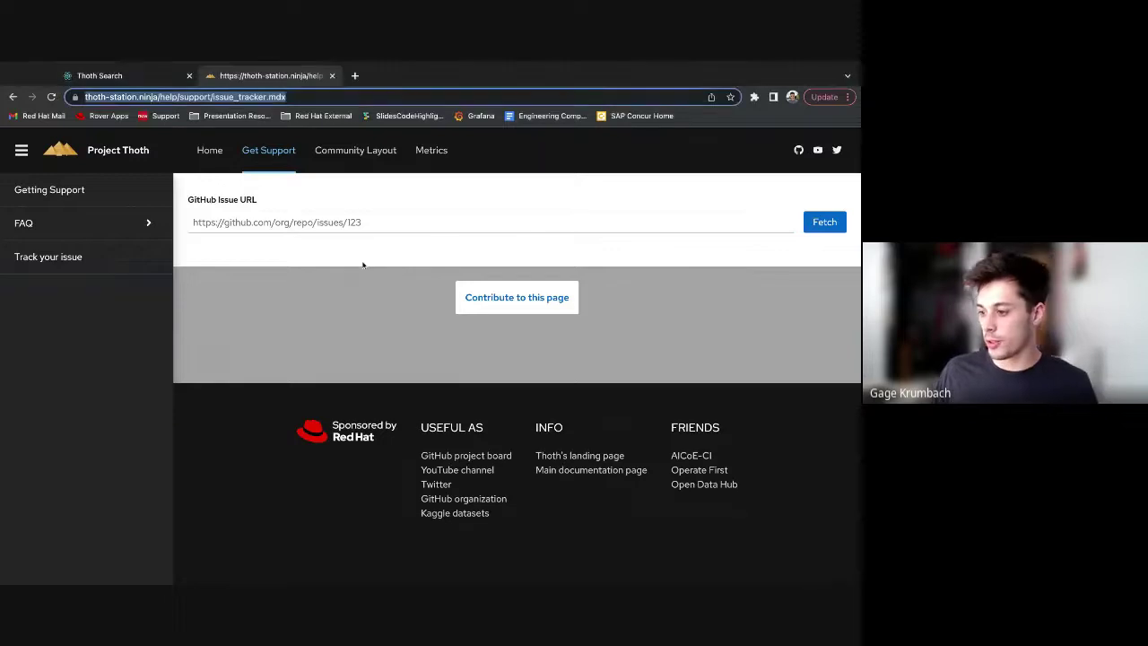
left_click(72, 256)
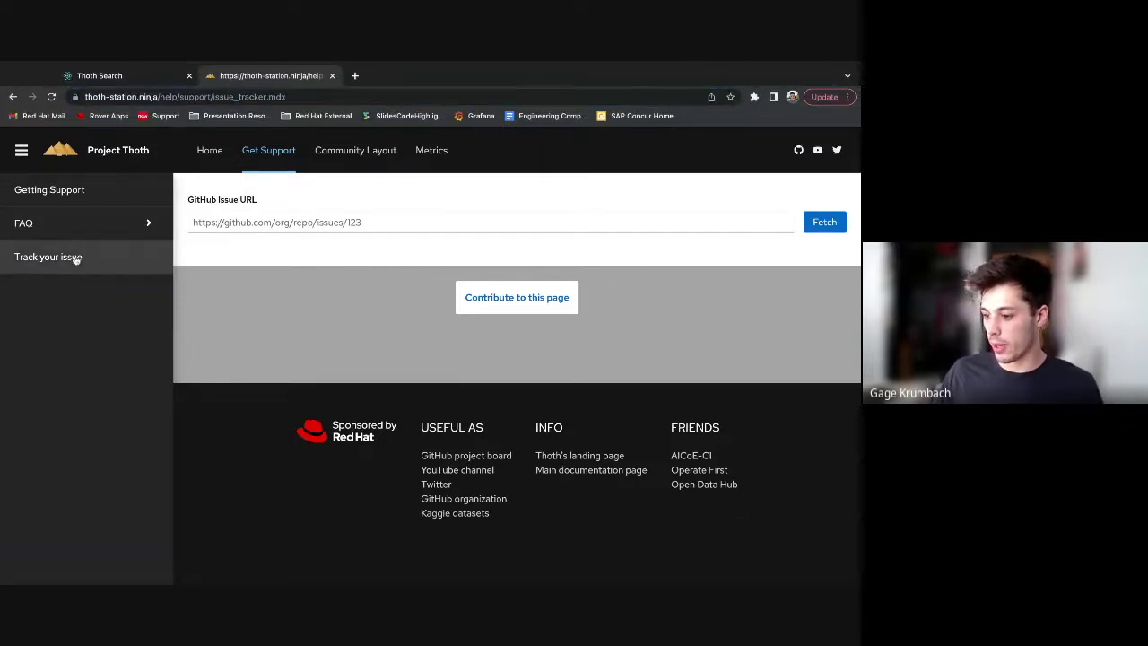
left_click(86, 192)
left_click(72, 257)
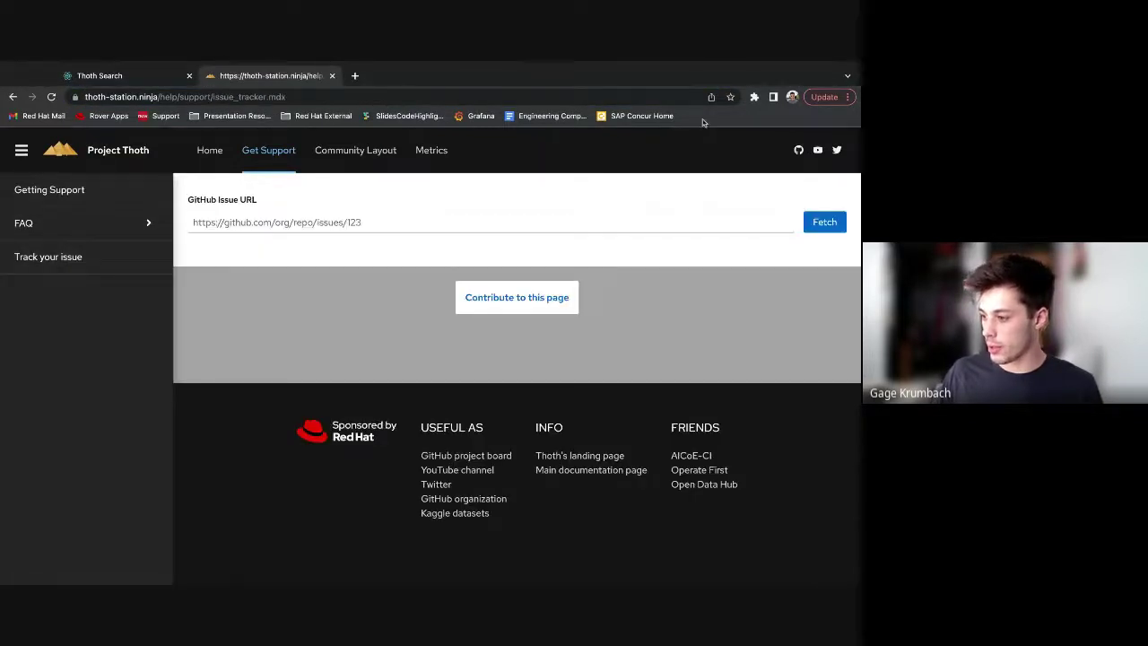
Paste the adviser issue 2180 link into the GitHub Issue URL field.
left_click(312, 229)
left_click(312, 228)
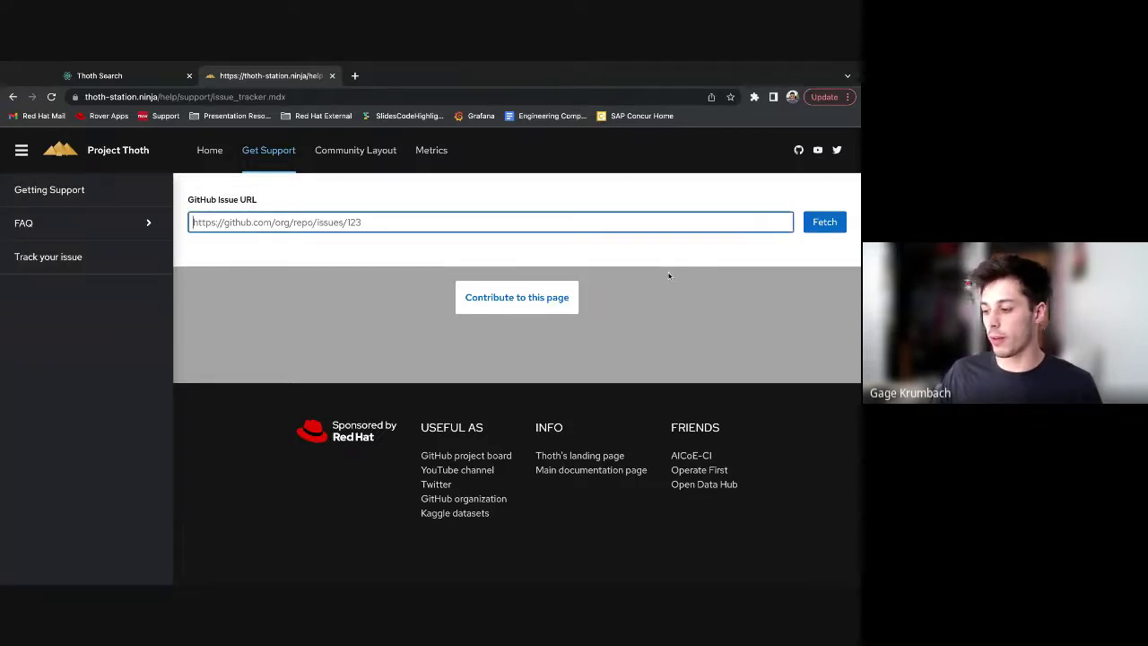
left_click(526, 225)
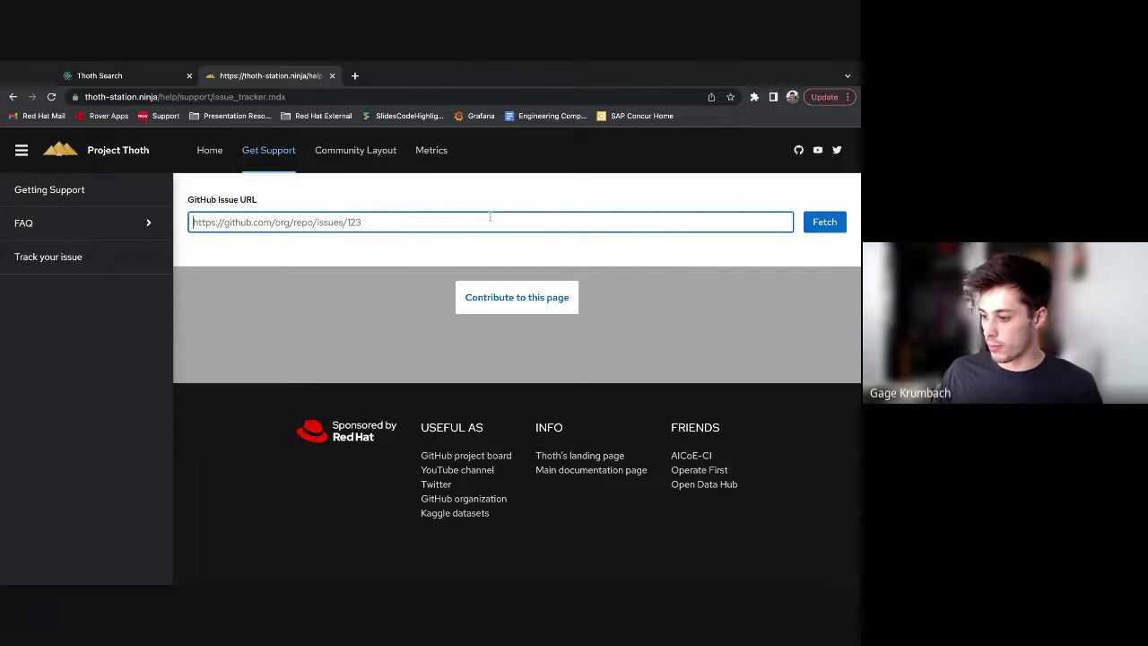
type("https://github.com/thoth-station/core/issues/322")
key("Return")
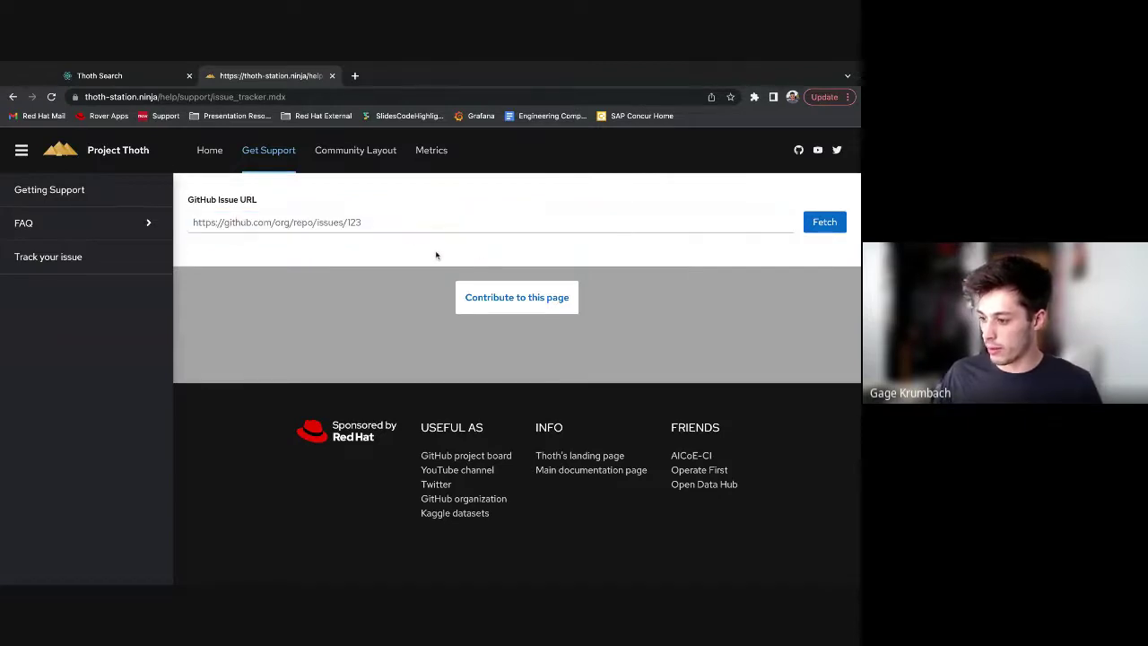
left_click(410, 221)
type("https://github.com/thoth-station/adviser/issues/2180")
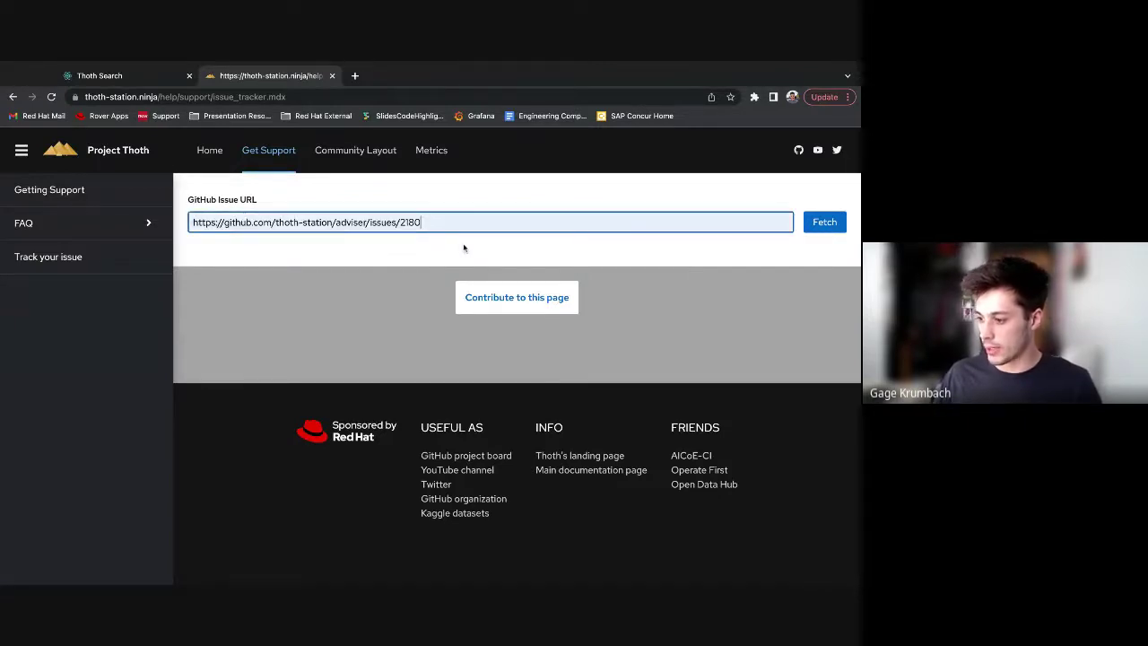
left_click(342, 221)
type("asd")
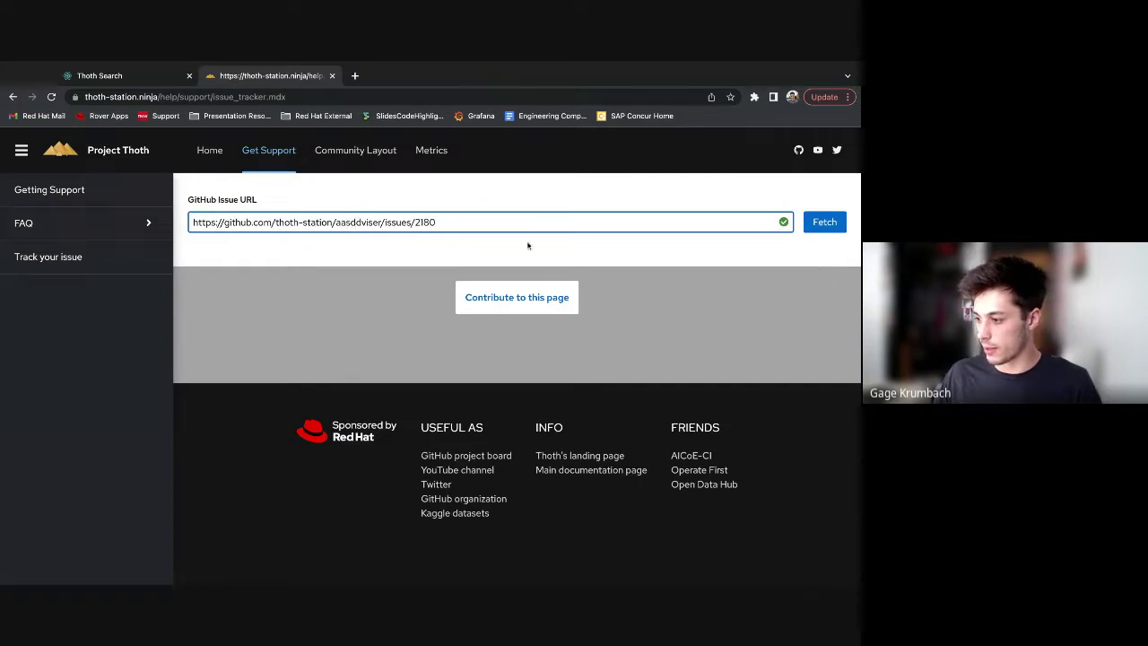
key("BackSpace")
key("BackSpace")
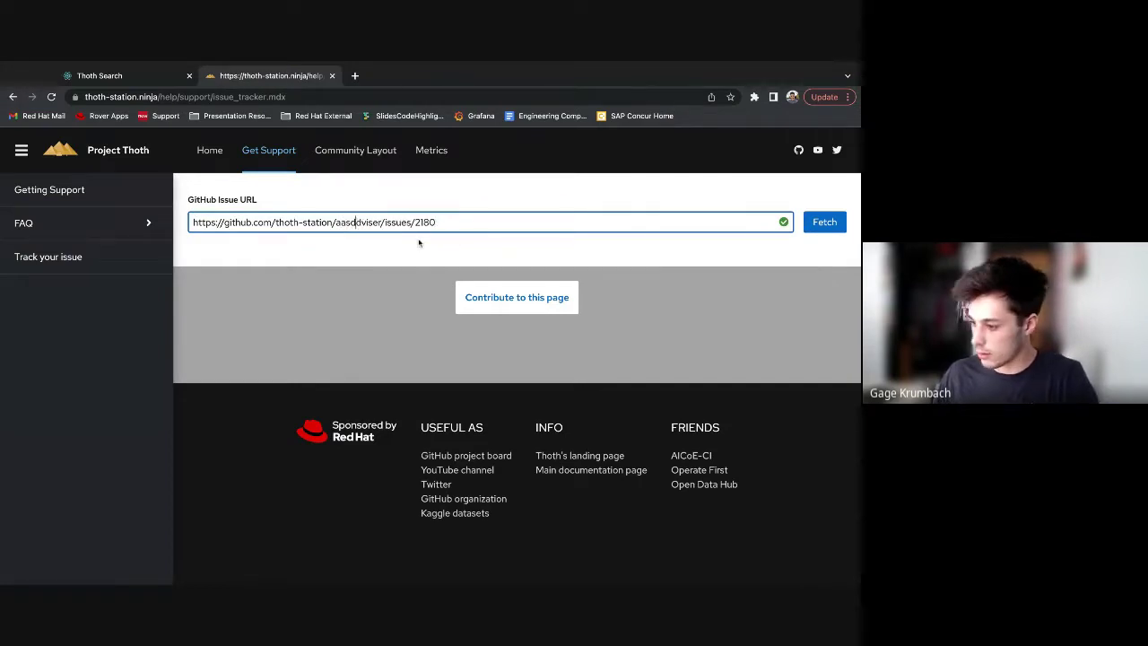
key("BackSpace")
key("BackSpace")
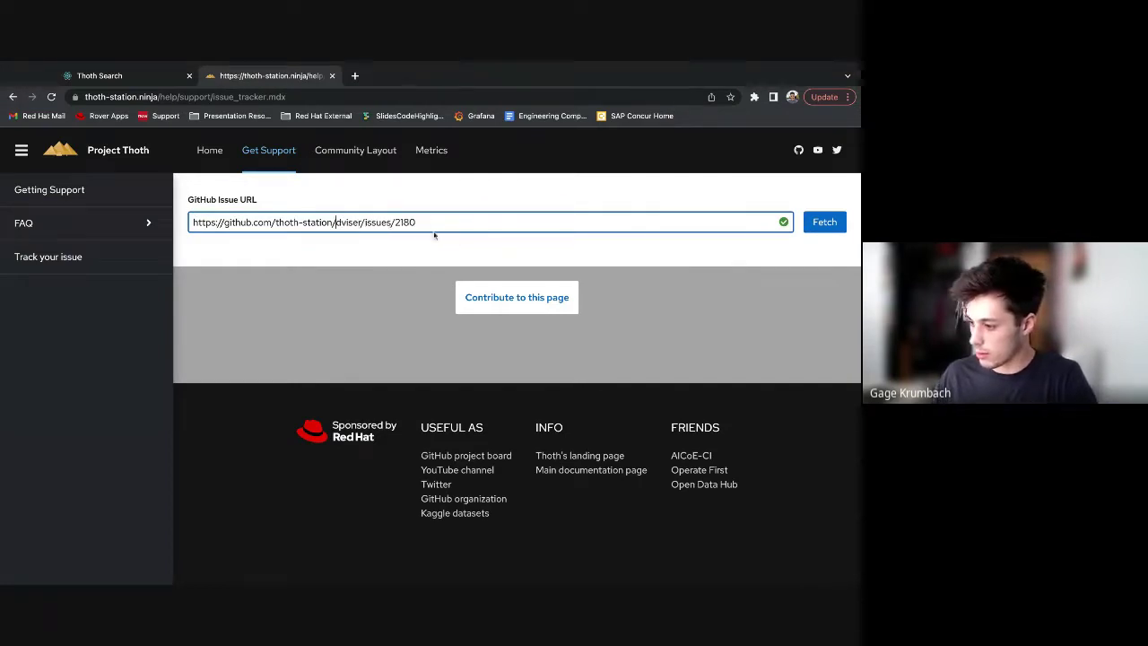
type("a")
left_click(388, 222)
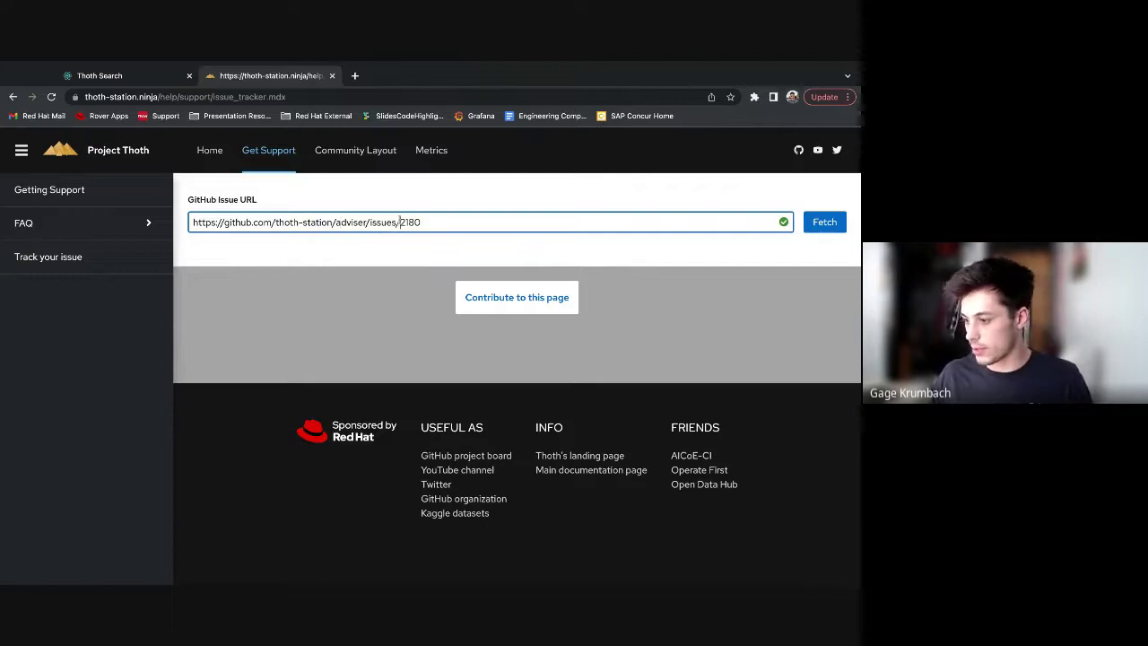
type("asd")
key("BackSpace")
key("BackSpace")
key("BackSpace")
key("BackSpace")
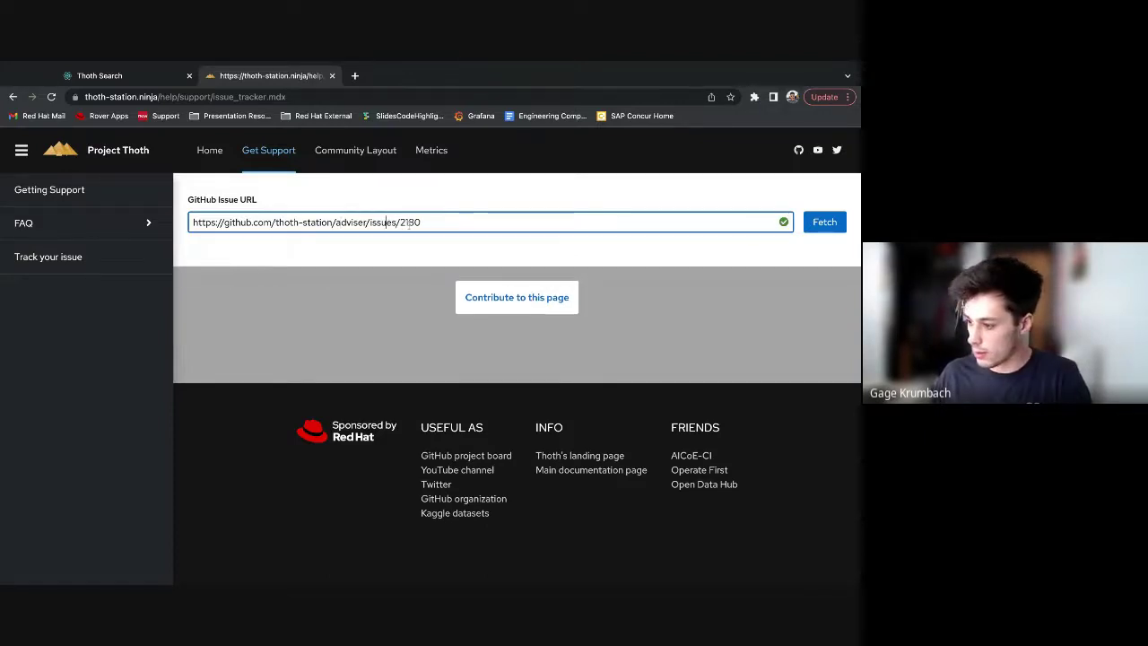
key("ctrl+a")
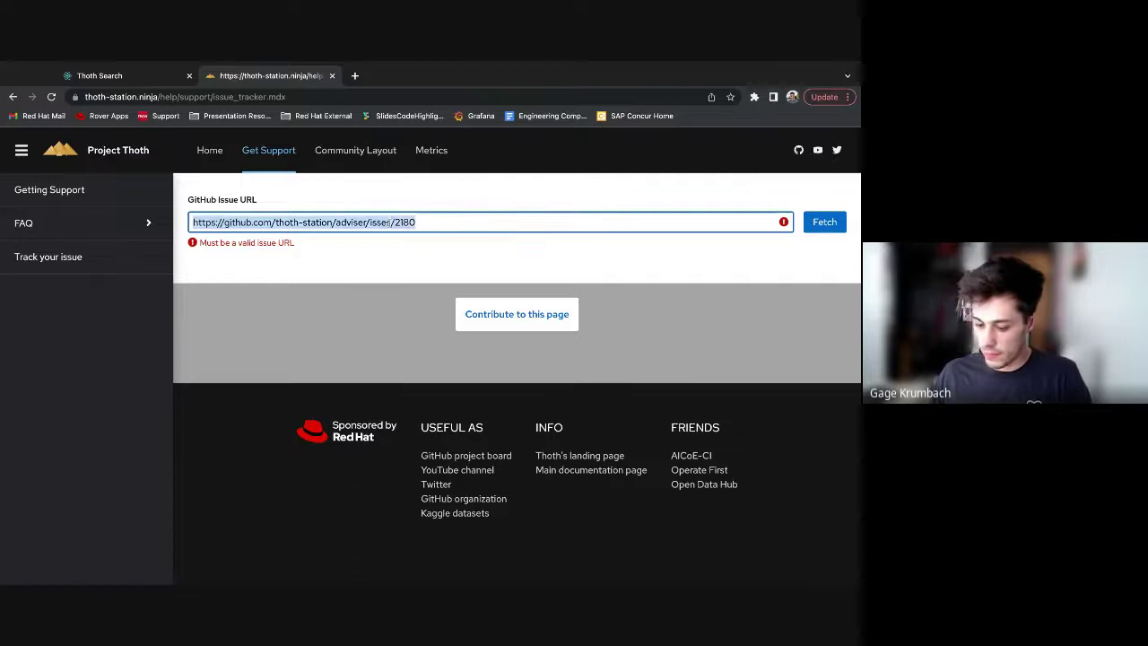
key("BackSpace")
type("https://github.com/thoth-station/adviser/issues/2180")
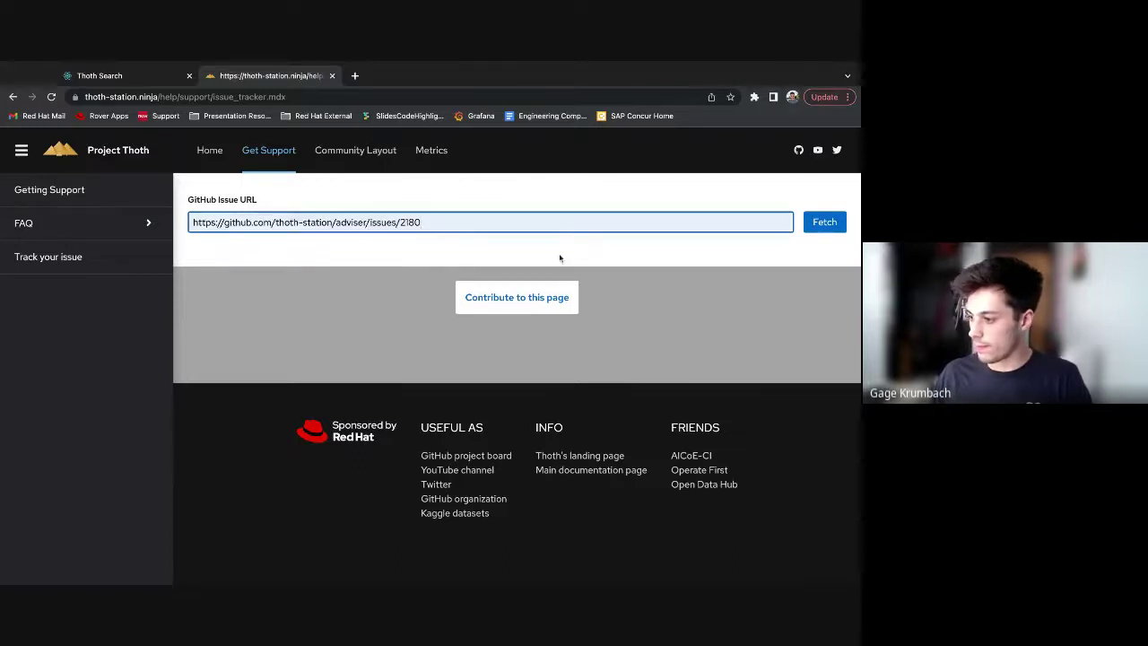
Validate the URL and fetch issue #2180, reviewing its OPEN status, planned stage, labels and linked PR.
left_click(626, 291)
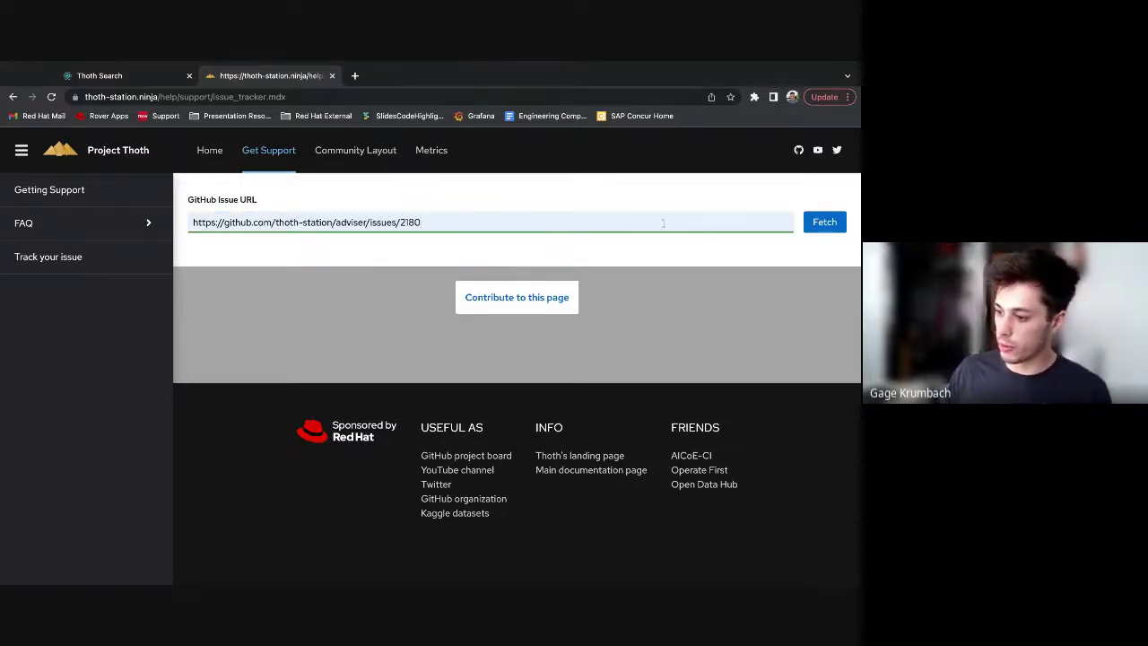
left_click(822, 225)
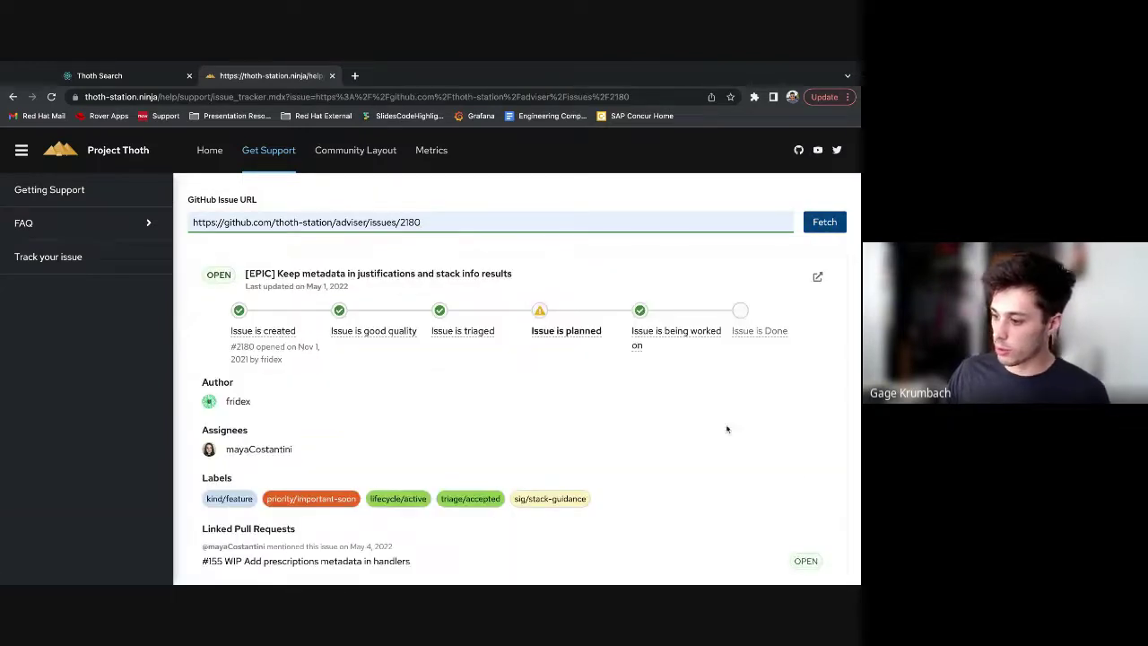
scroll(656, 341, "down", 2)
scroll(657, 343, "up", 1)
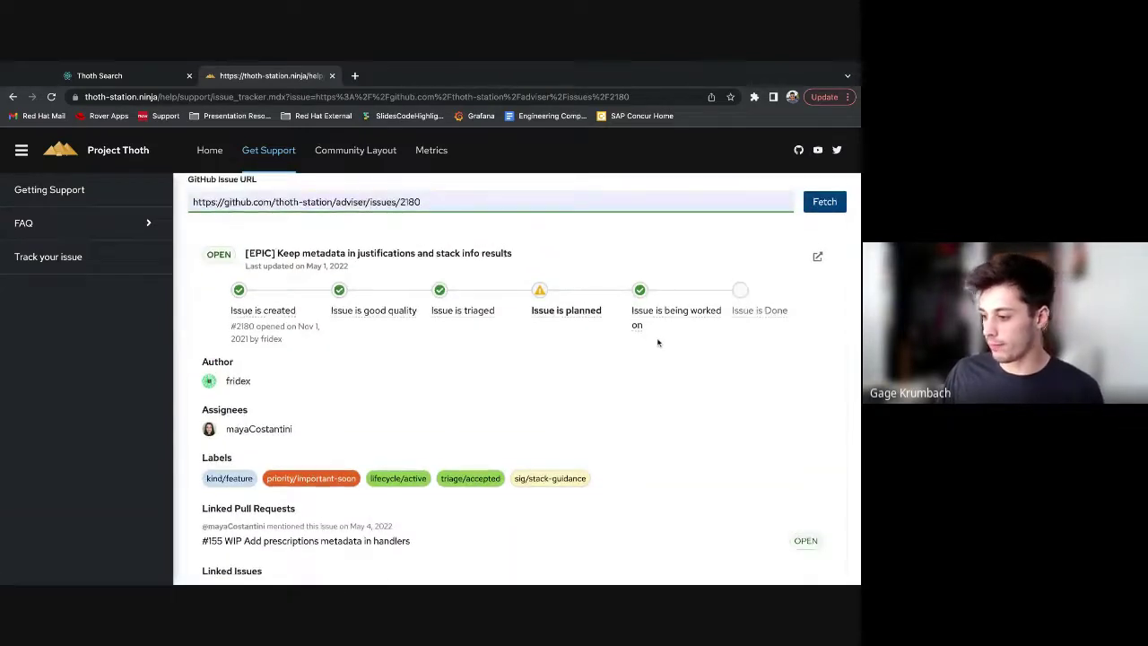
scroll(657, 343, "down", 1)
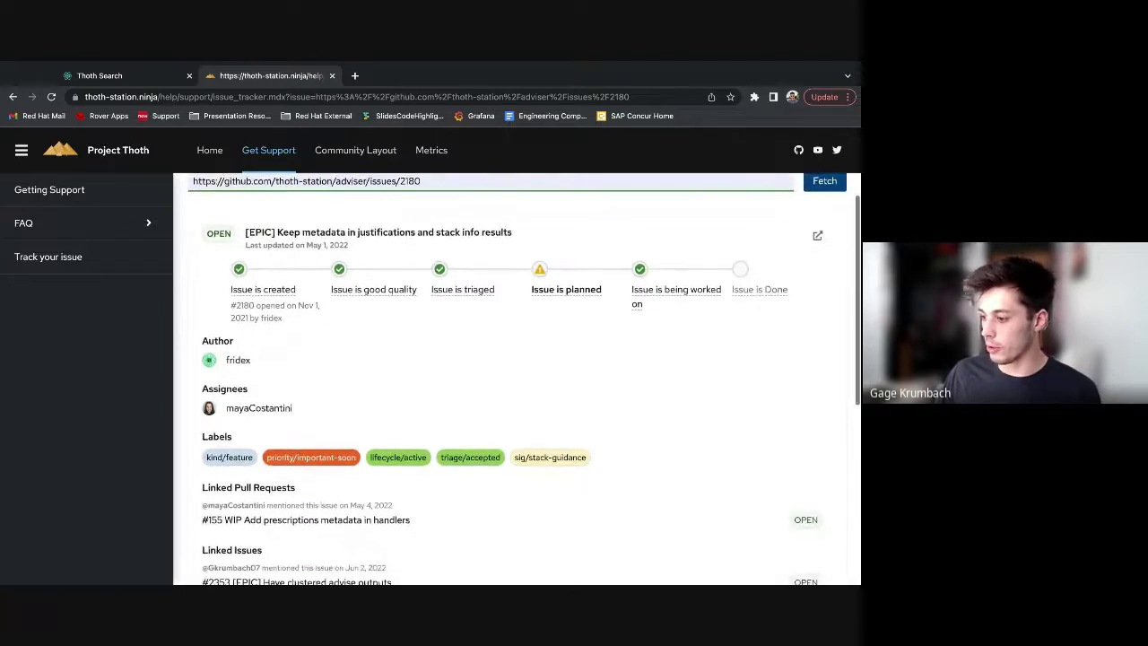
scroll(346, 284, "up", 1)
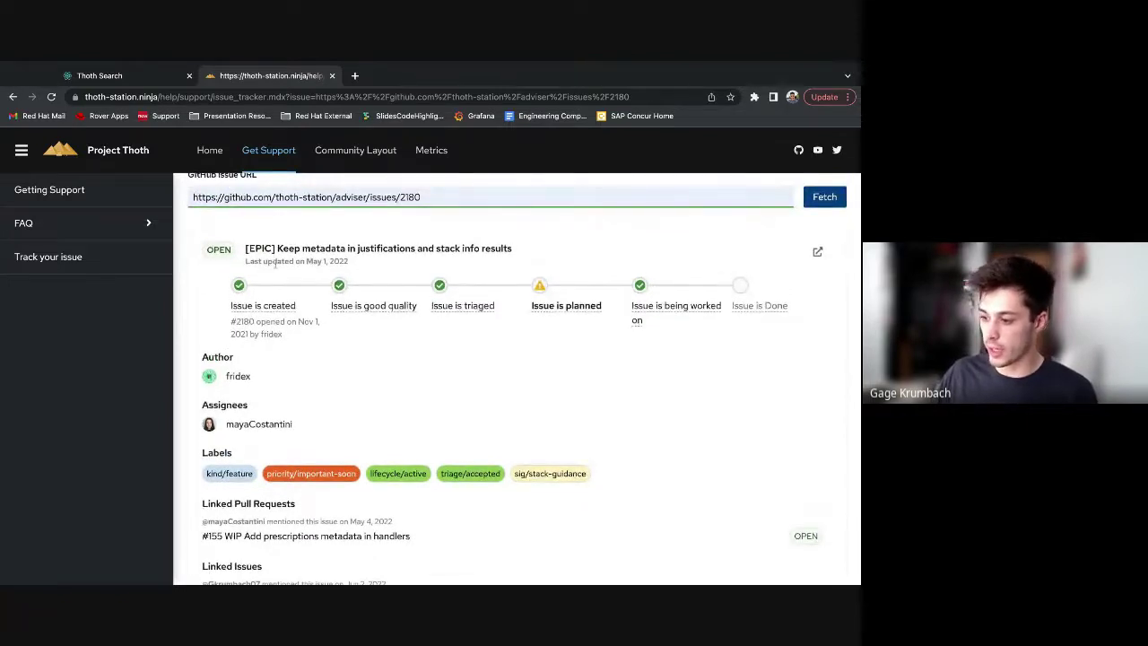
scroll(355, 259, "down", 1)
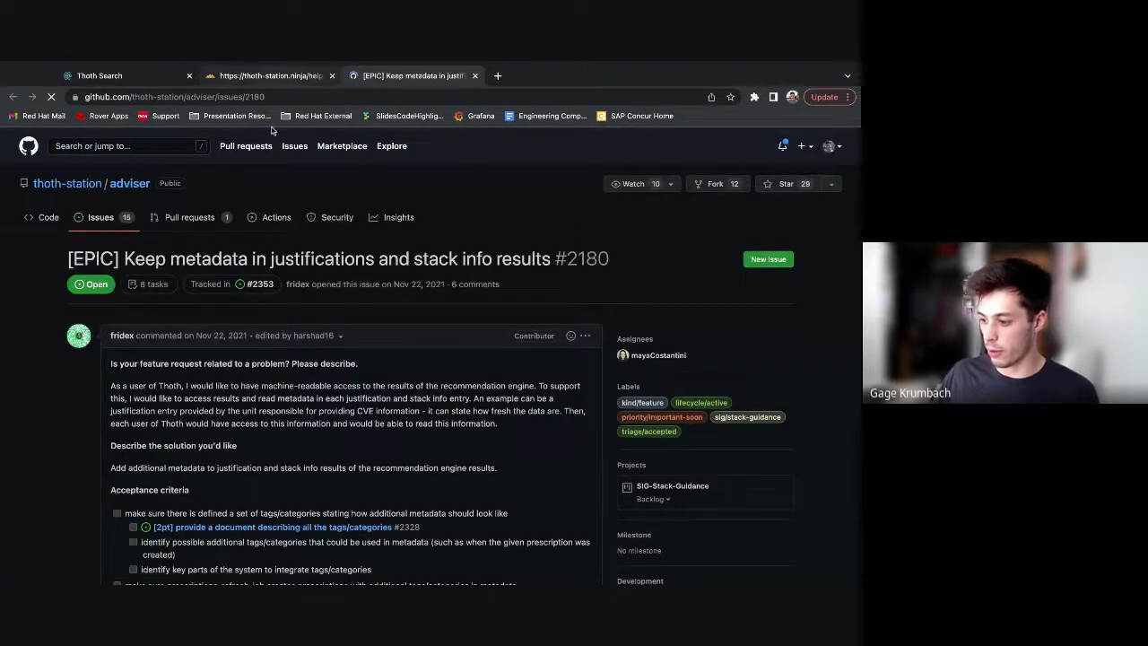
Return to the help site tab and look over issue 2180's fetched details again.
left_click(269, 75)
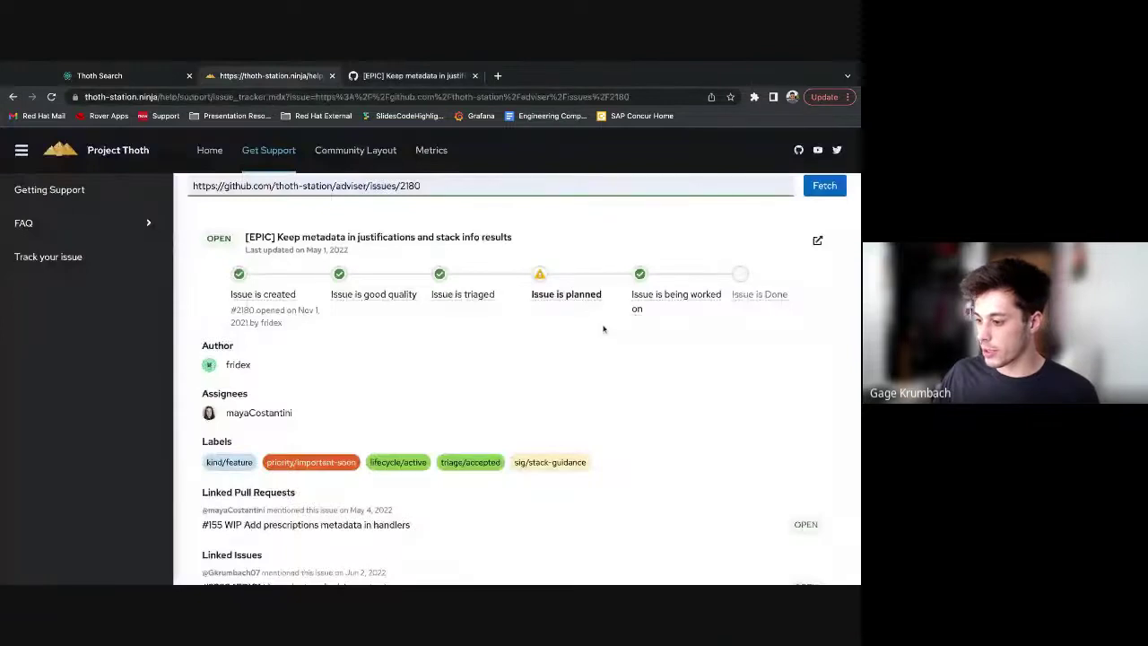
scroll(603, 329, "up", 2)
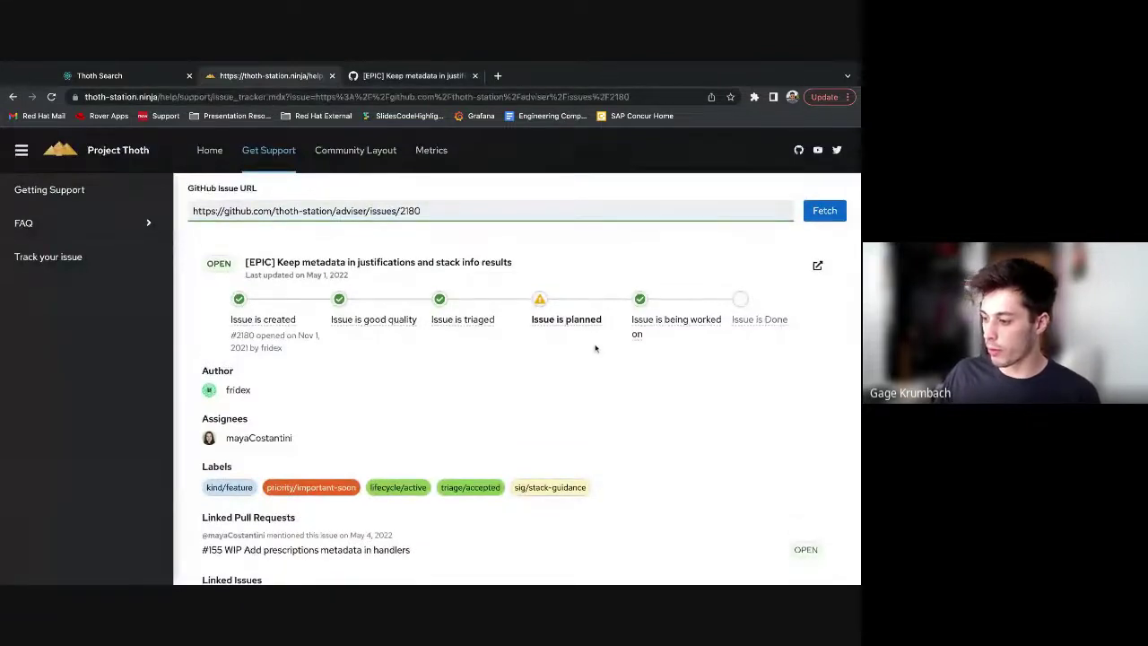
scroll(487, 380, "down", 1)
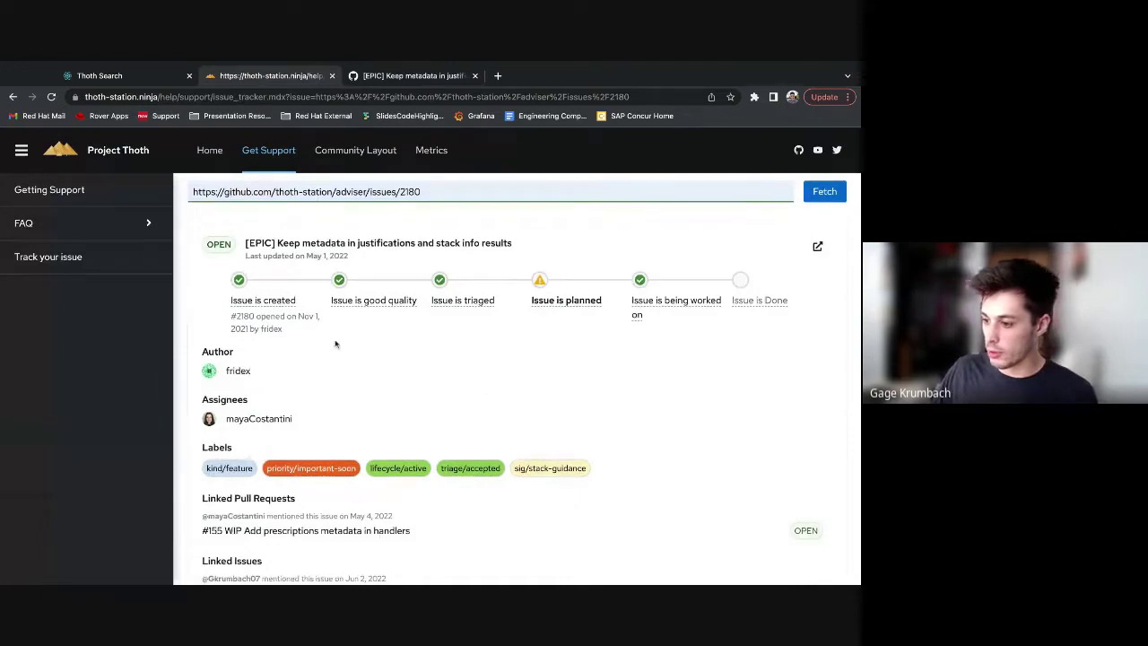
scroll(336, 344, "up", 1)
Open the Community Layout page in a new tab and scroll to the Issue life cycle section.
left_click(380, 150, "super")
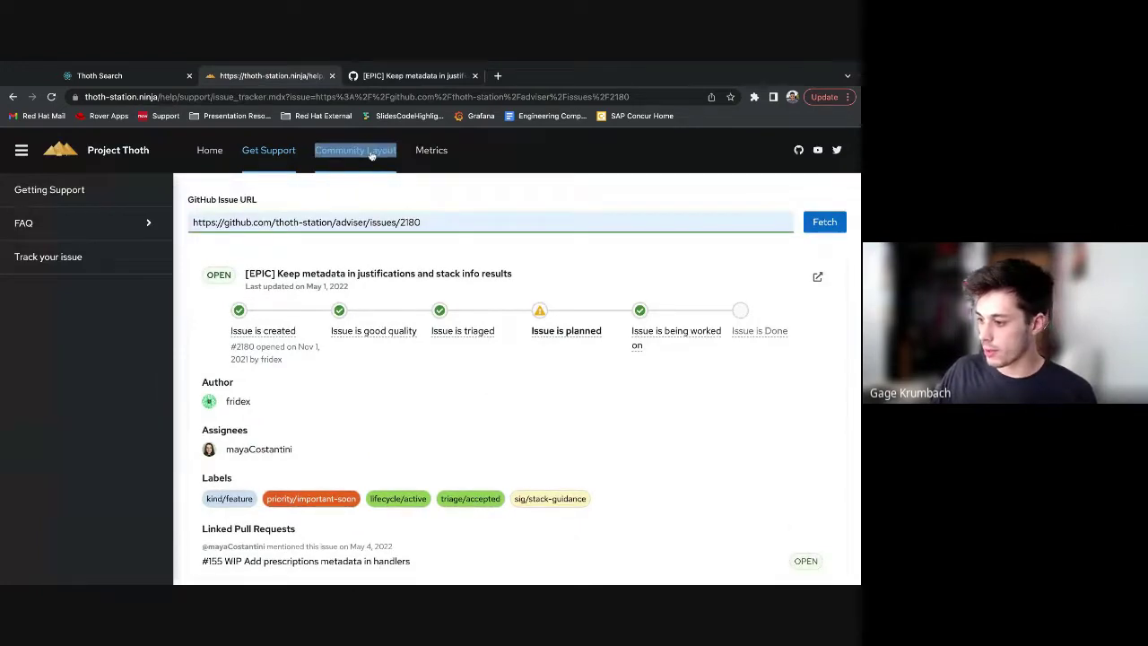
left_click(537, 76)
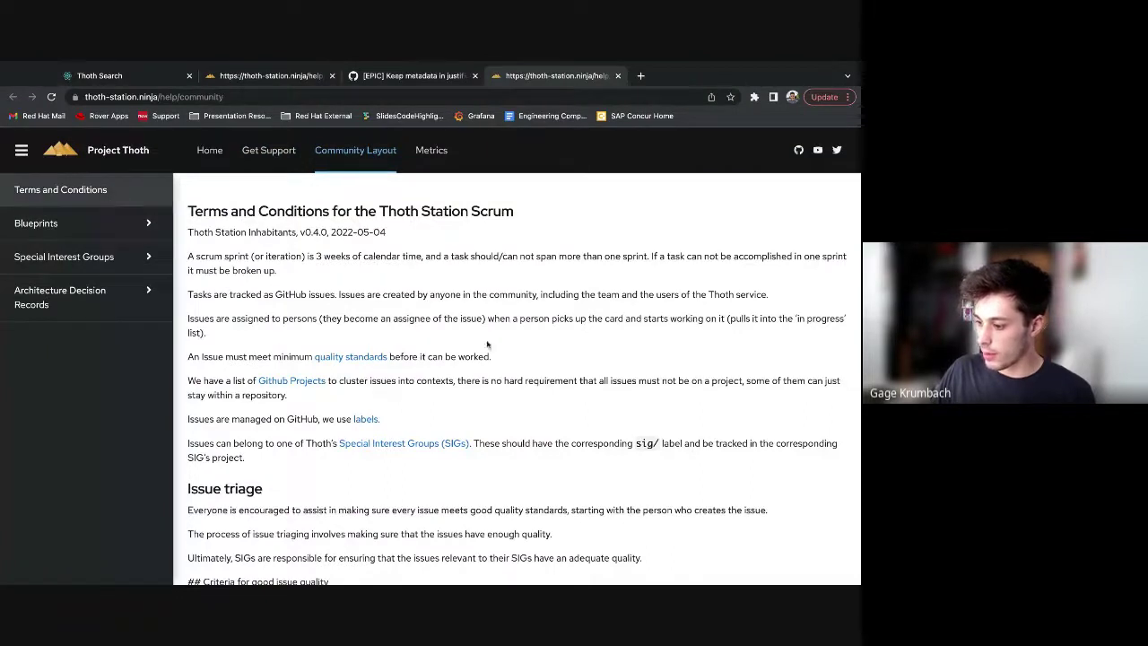
scroll(487, 345, "down", 5)
scroll(487, 345, "down", 3)
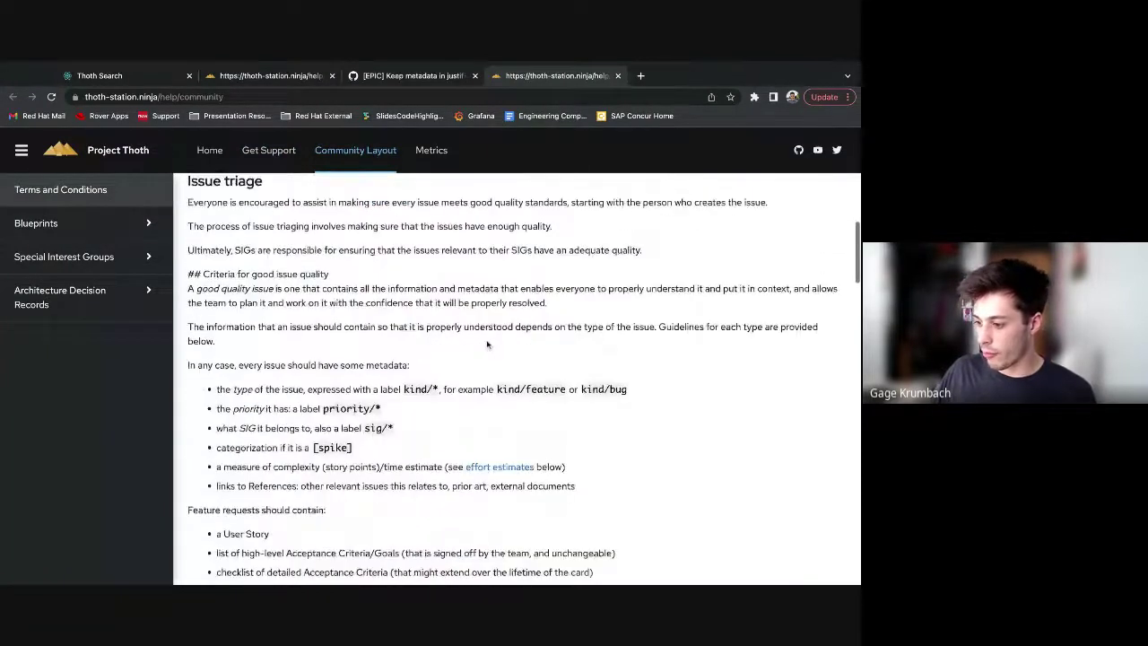
scroll(382, 352, "down", 2)
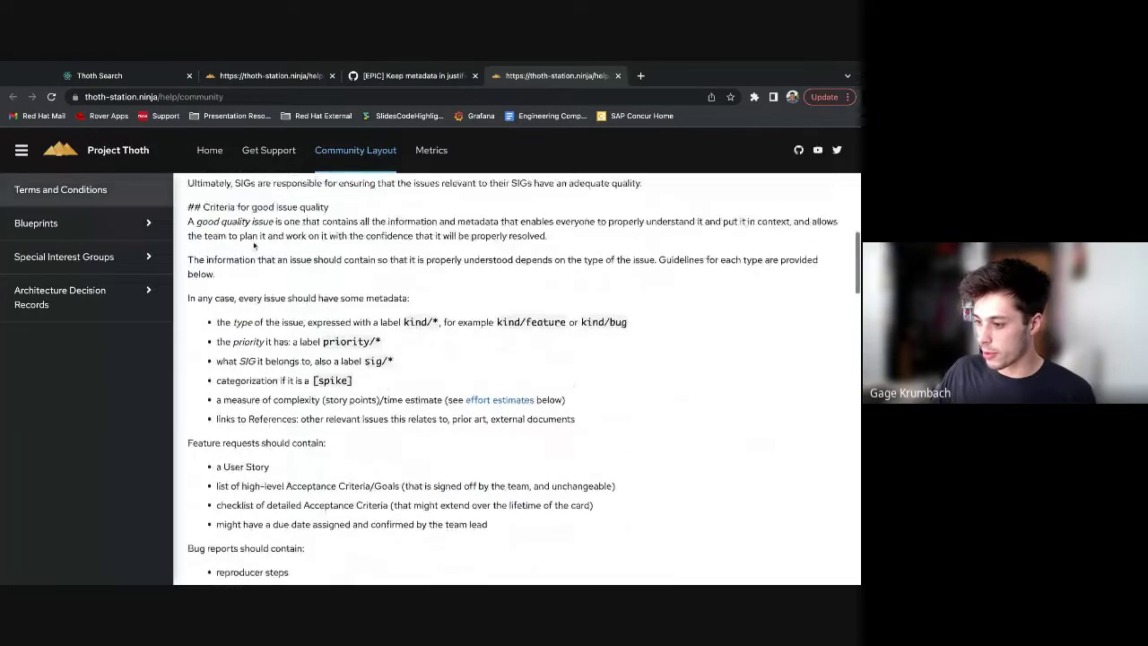
scroll(255, 245, "down", 8)
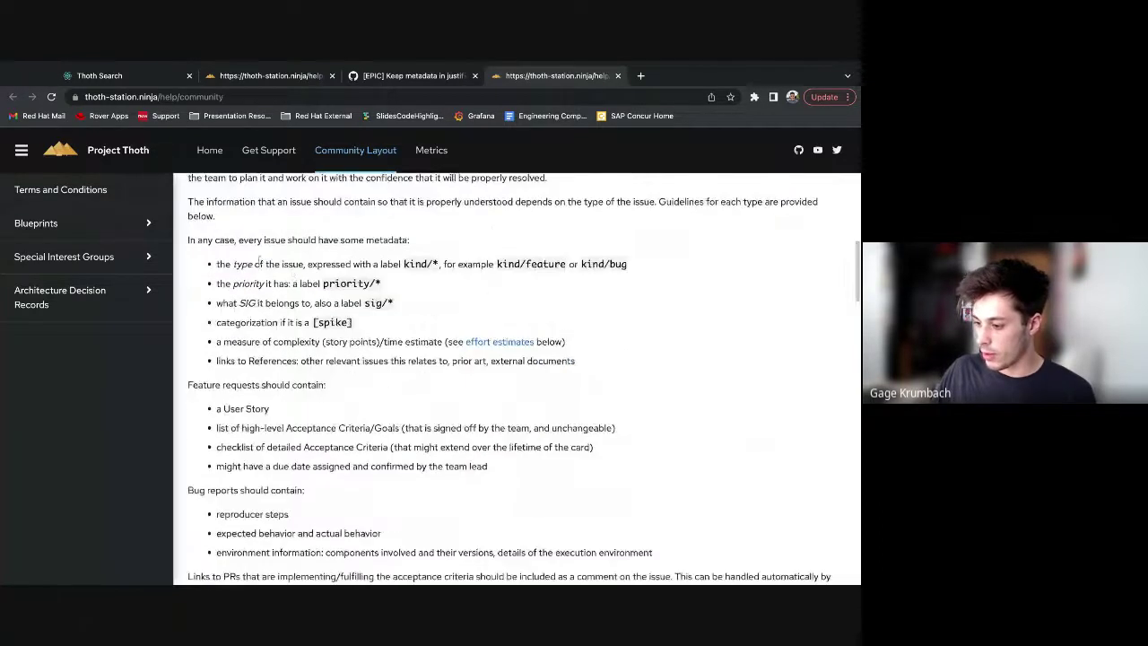
scroll(258, 260, "down", 20)
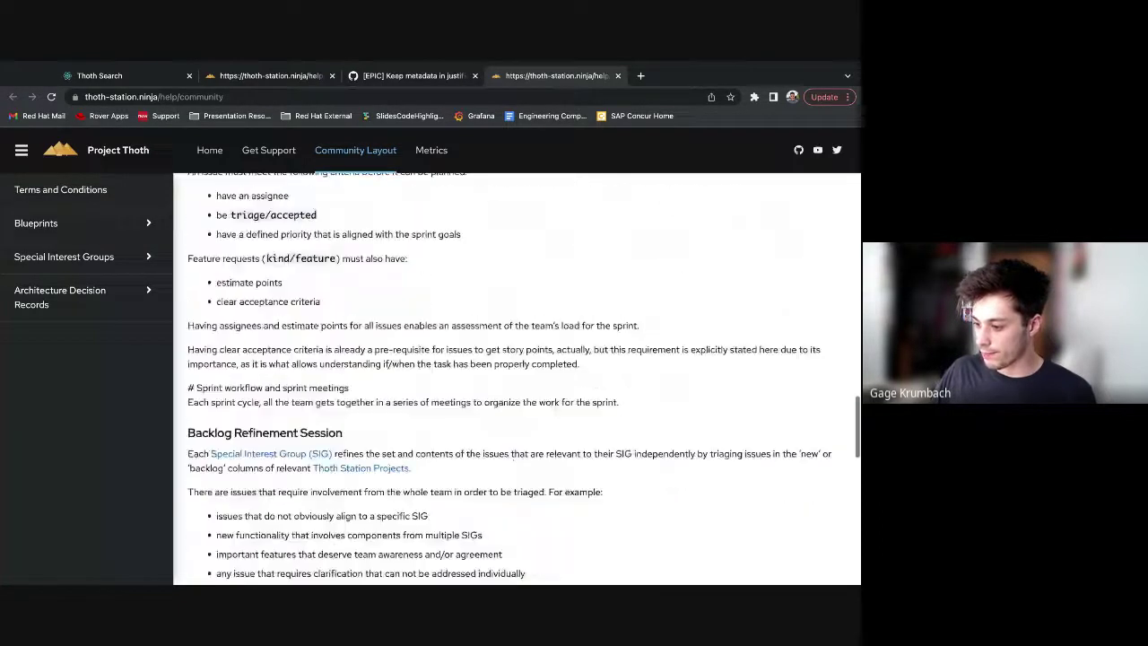
scroll(347, 282, "up", 3)
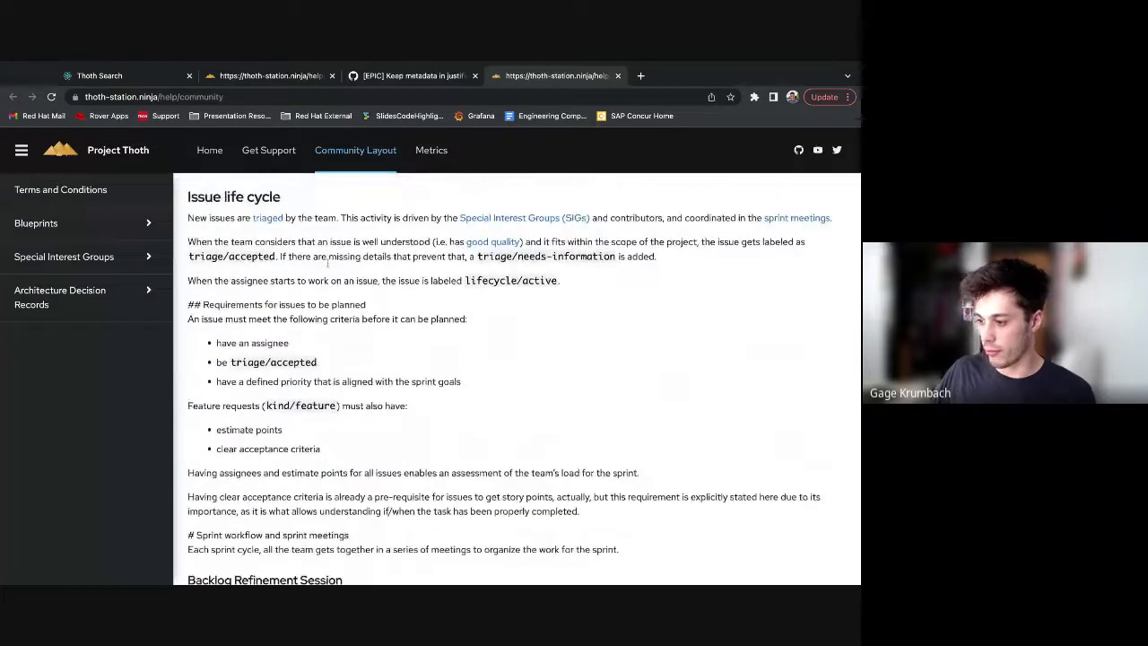
Highlight the triage/accepted and assignee requirements, then return to issue 2180's tracker tab.
triple_click(237, 361)
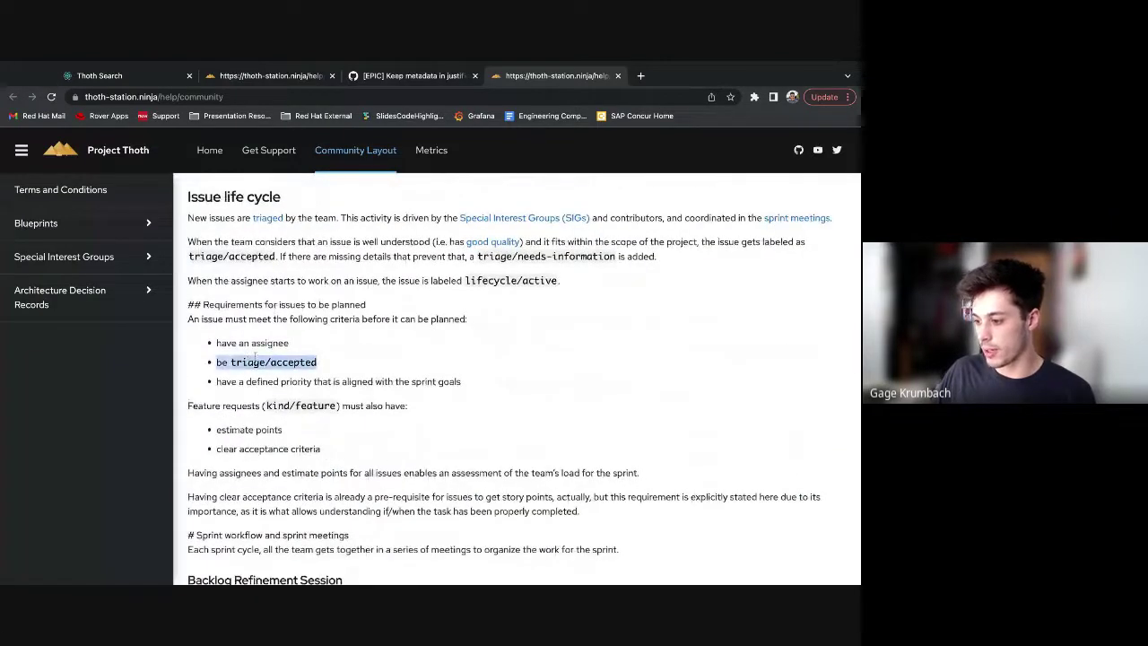
double_click(292, 362)
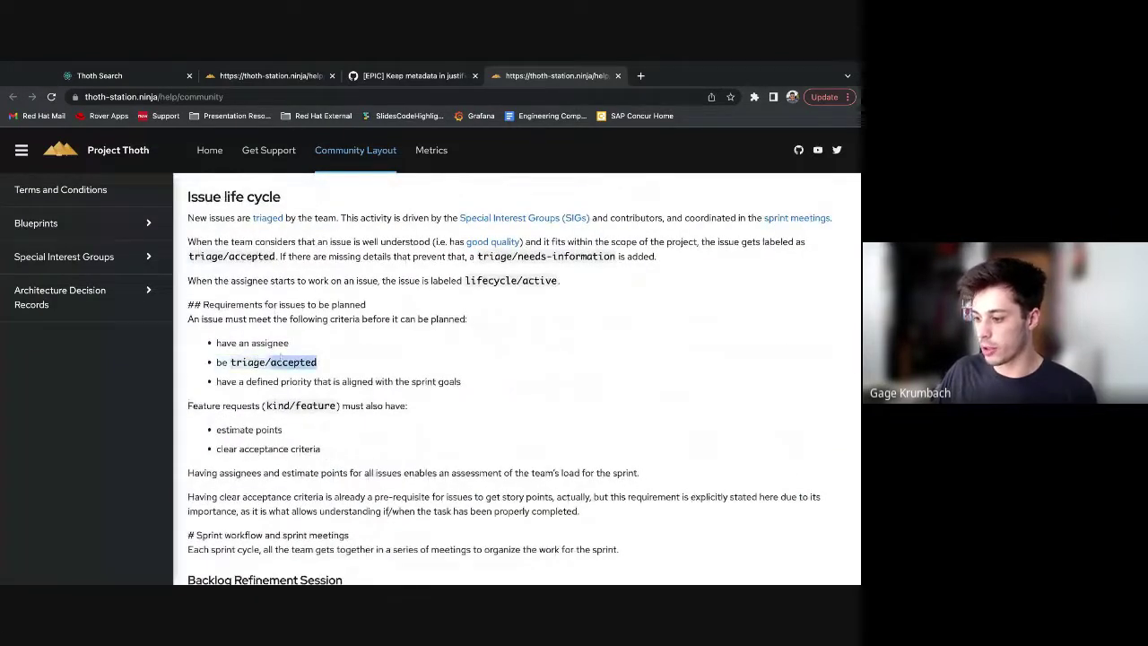
double_click(227, 343)
left_click(426, 372)
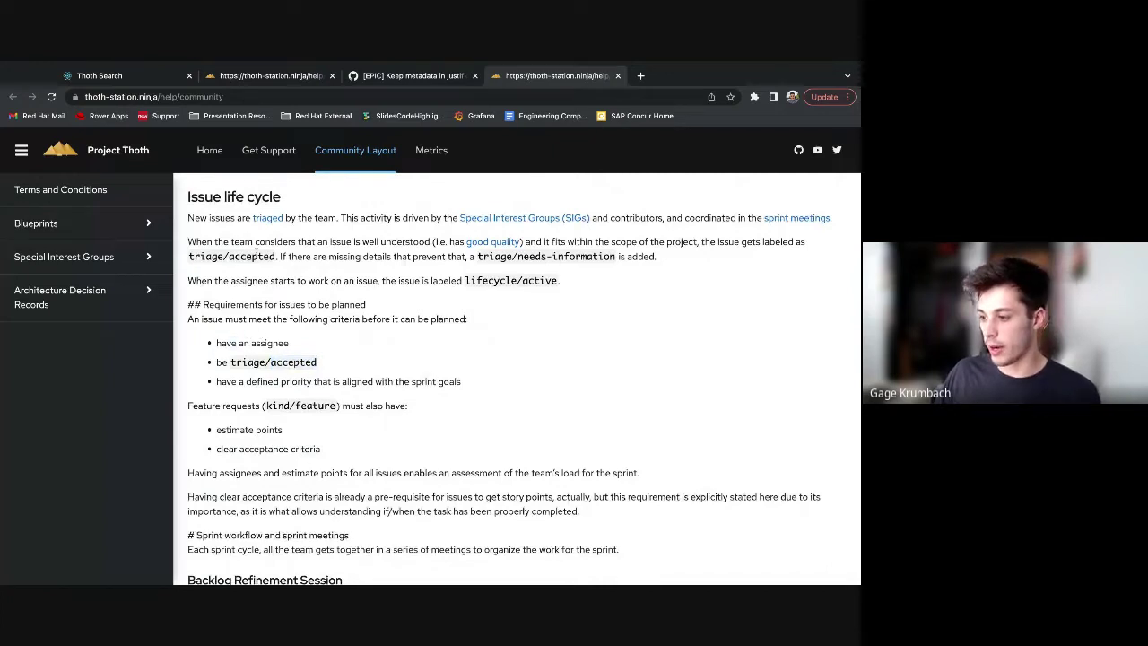
left_click(268, 76)
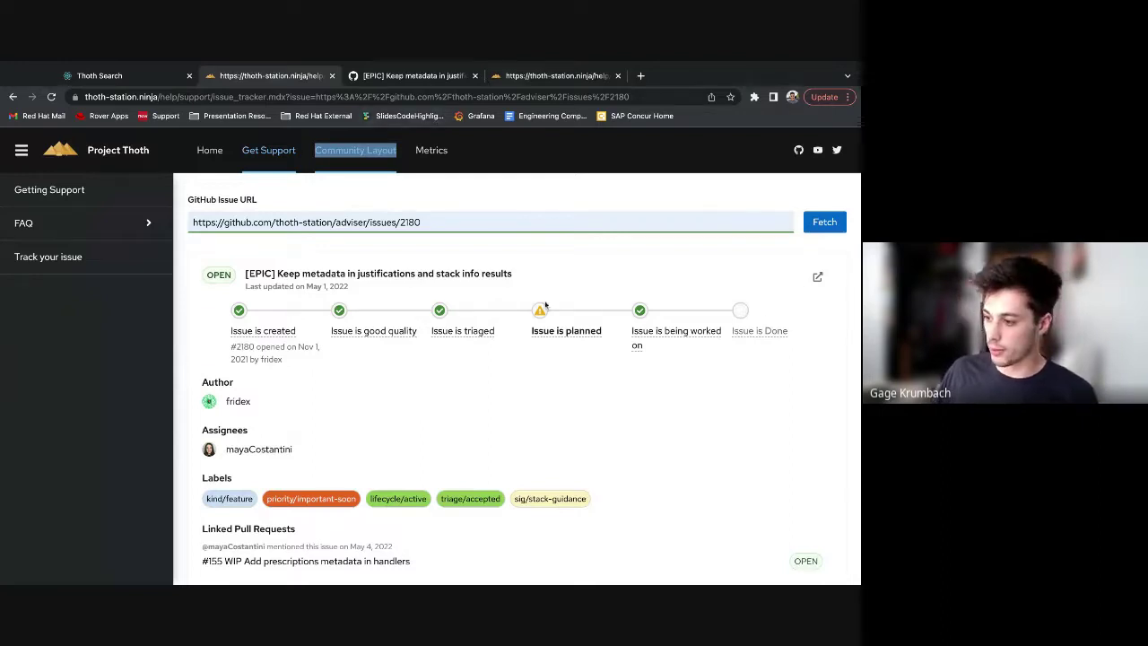
left_click(615, 372)
left_click(233, 340)
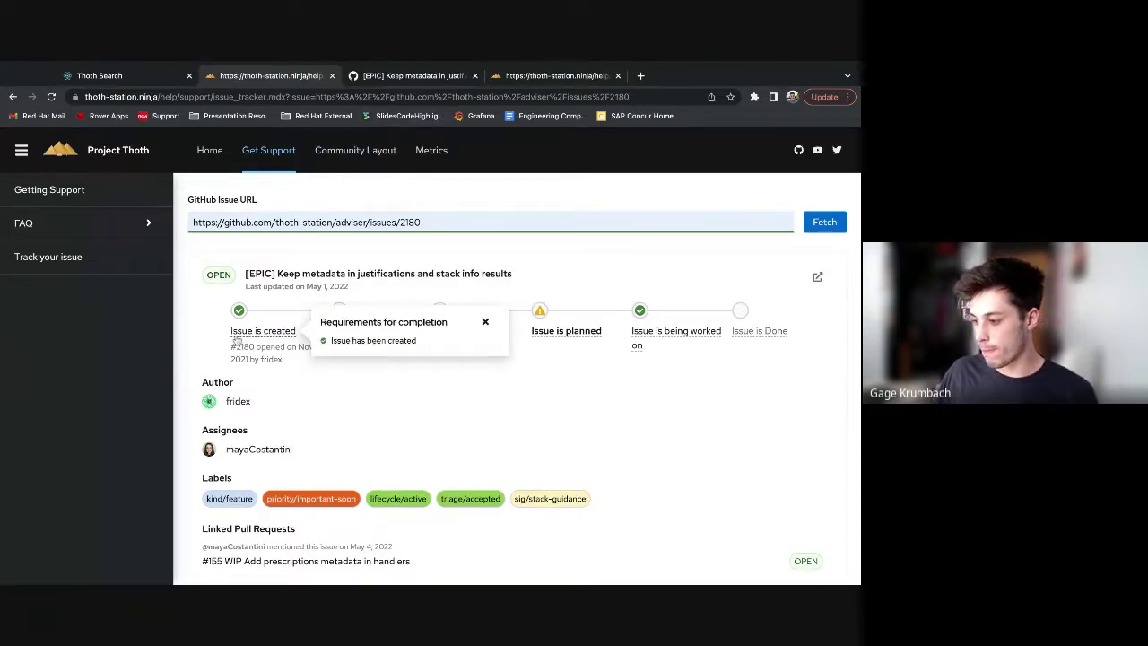
left_click(355, 384)
left_click(269, 333)
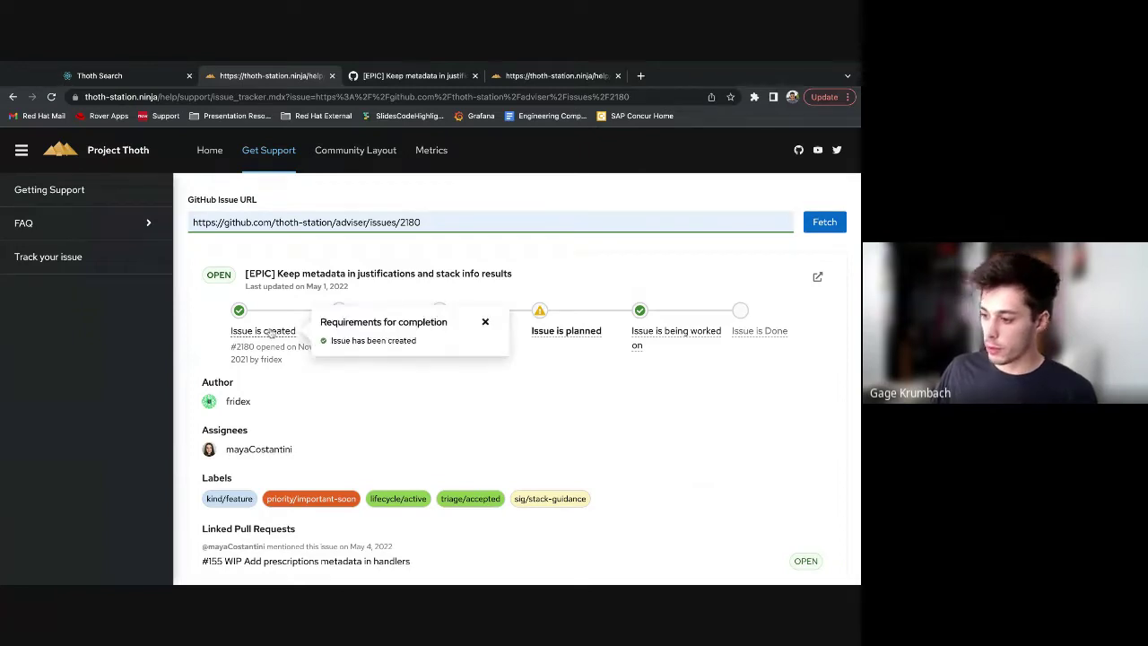
left_click_drag(332, 341, 417, 341)
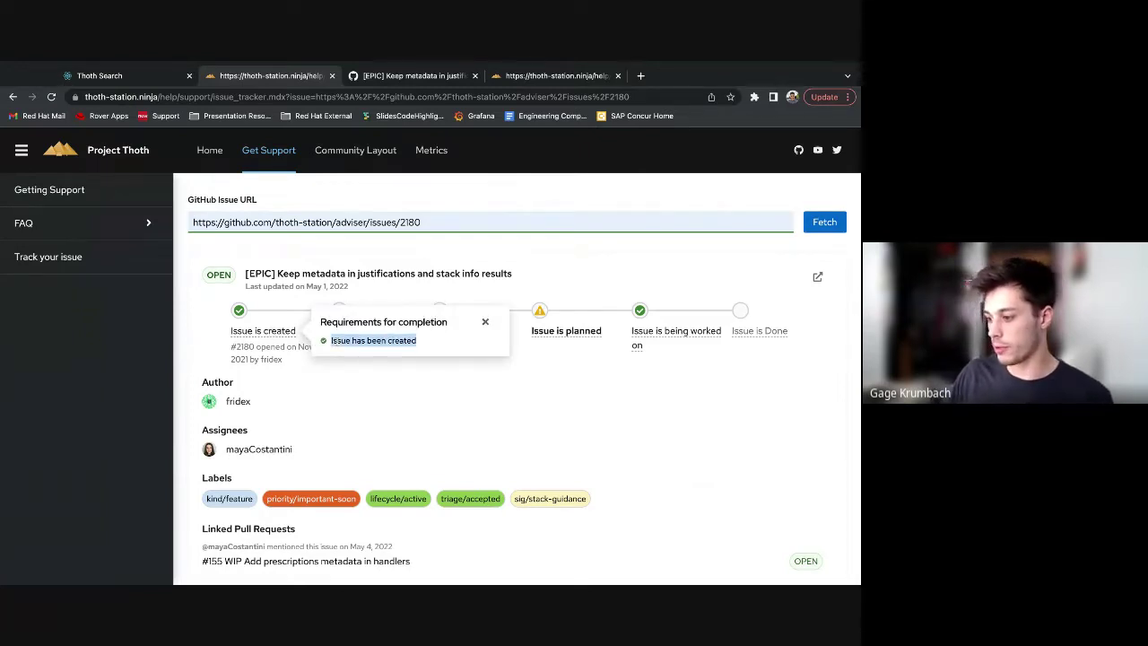
left_click(405, 374)
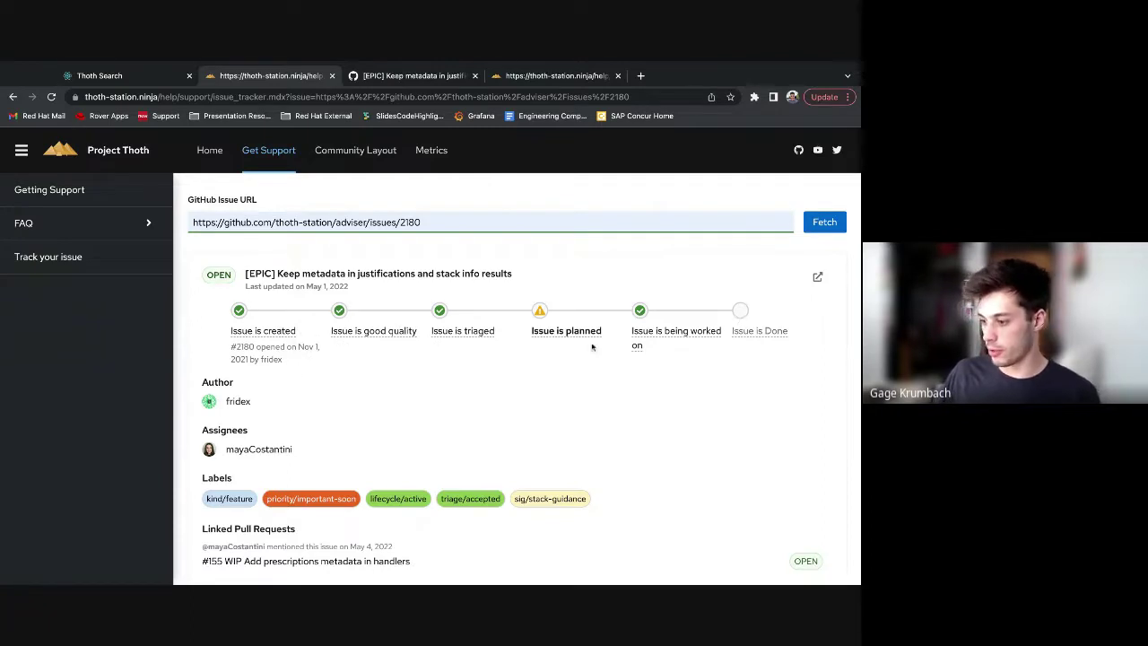
left_click(381, 331)
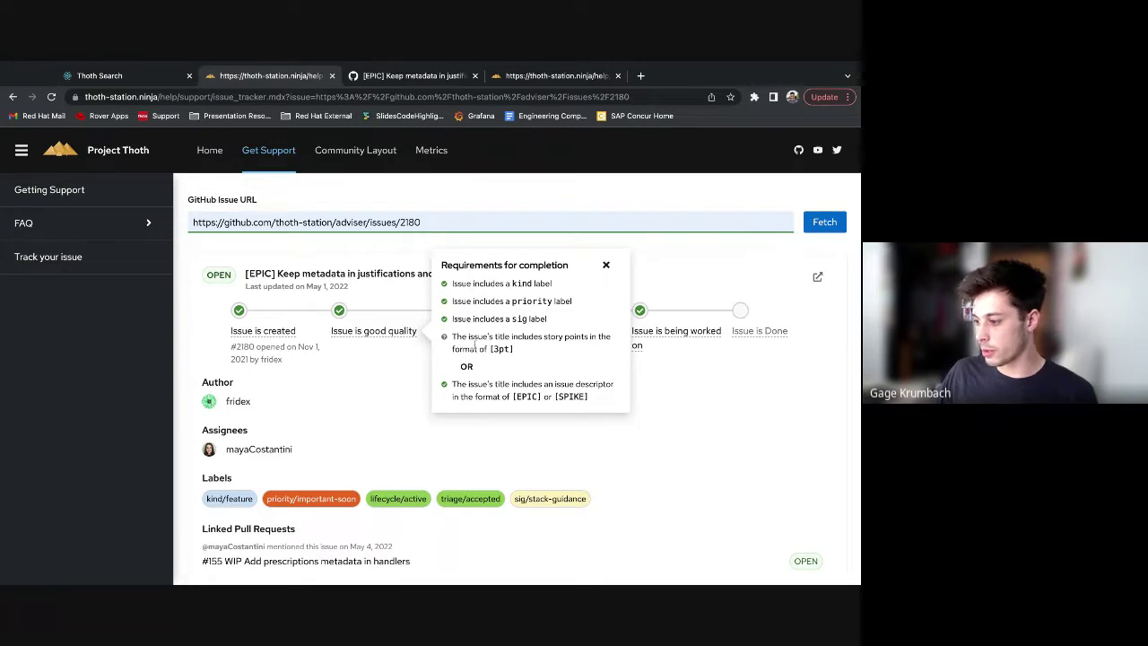
left_click(409, 429)
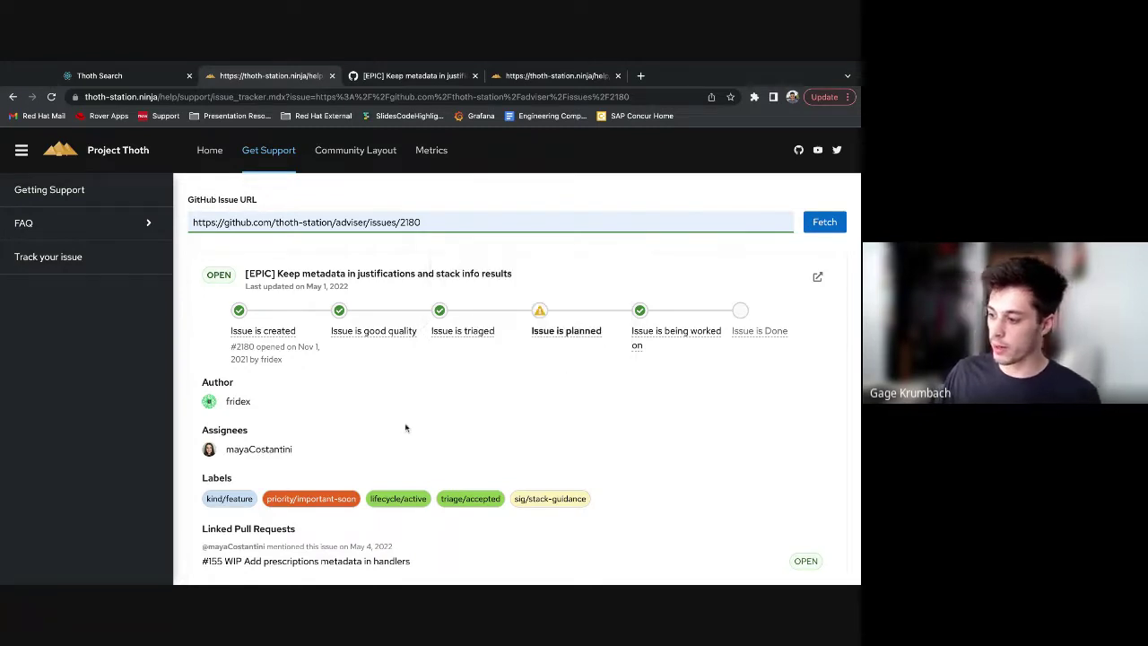
left_click(463, 331)
left_click(494, 391)
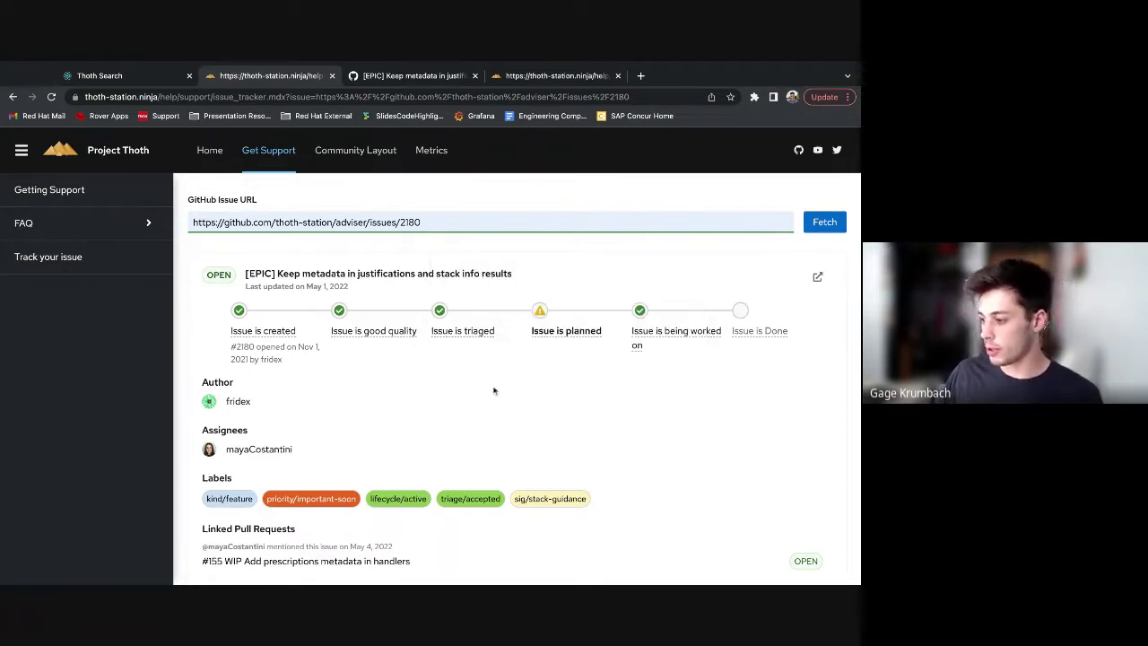
left_click(556, 336)
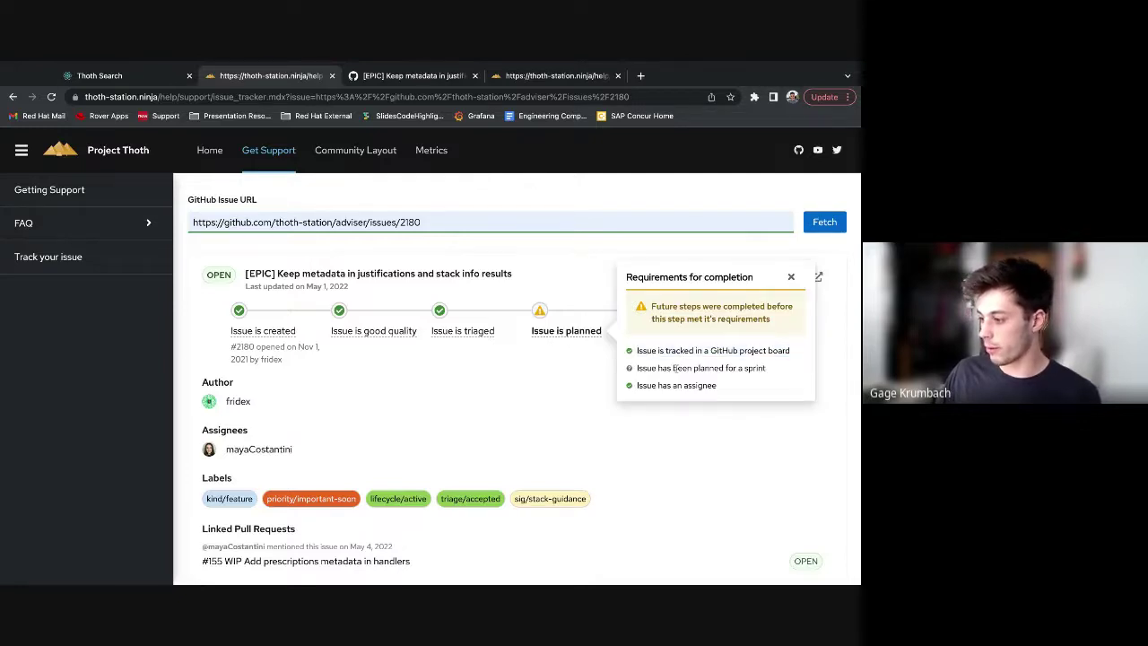
left_click(604, 398)
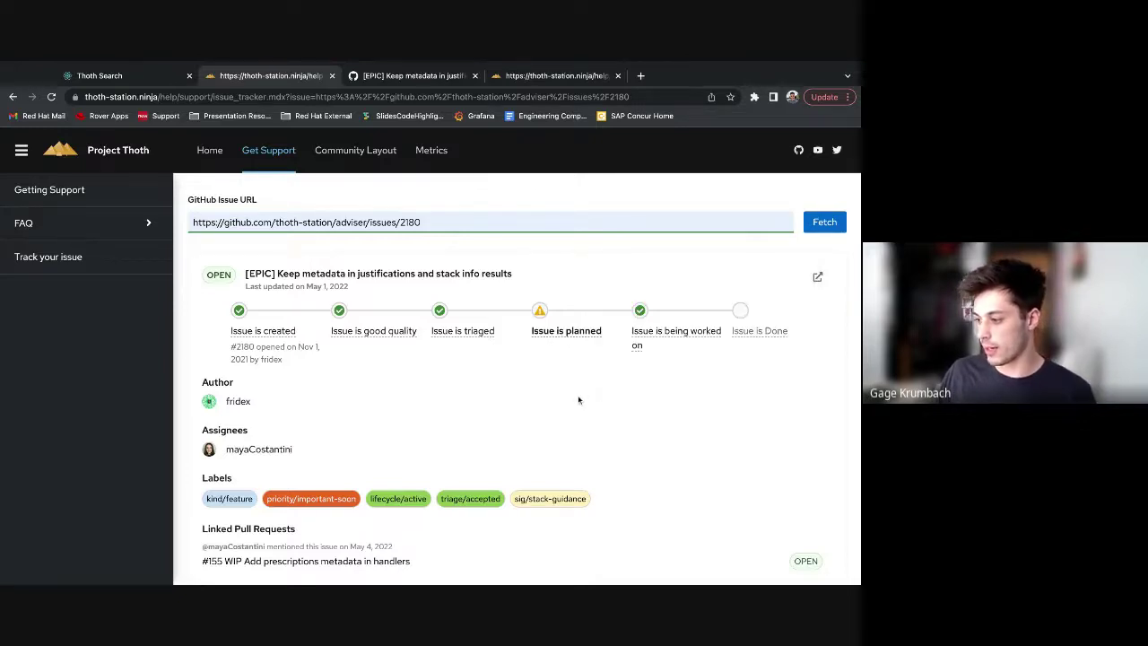
left_click(648, 338)
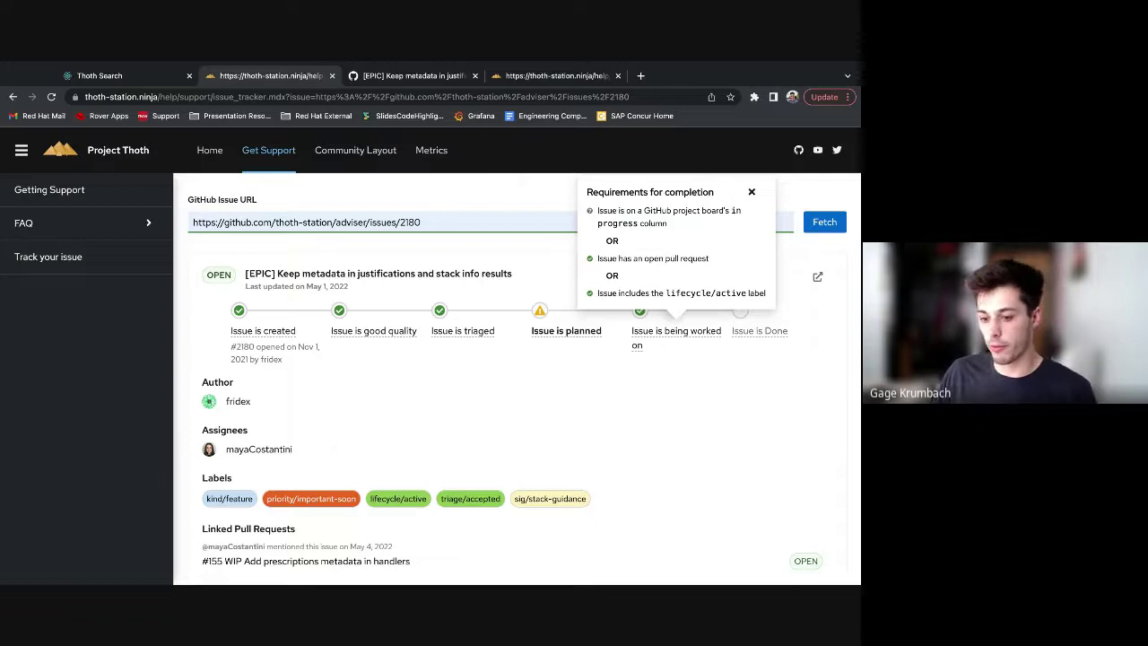
left_click_drag(597, 258, 710, 259)
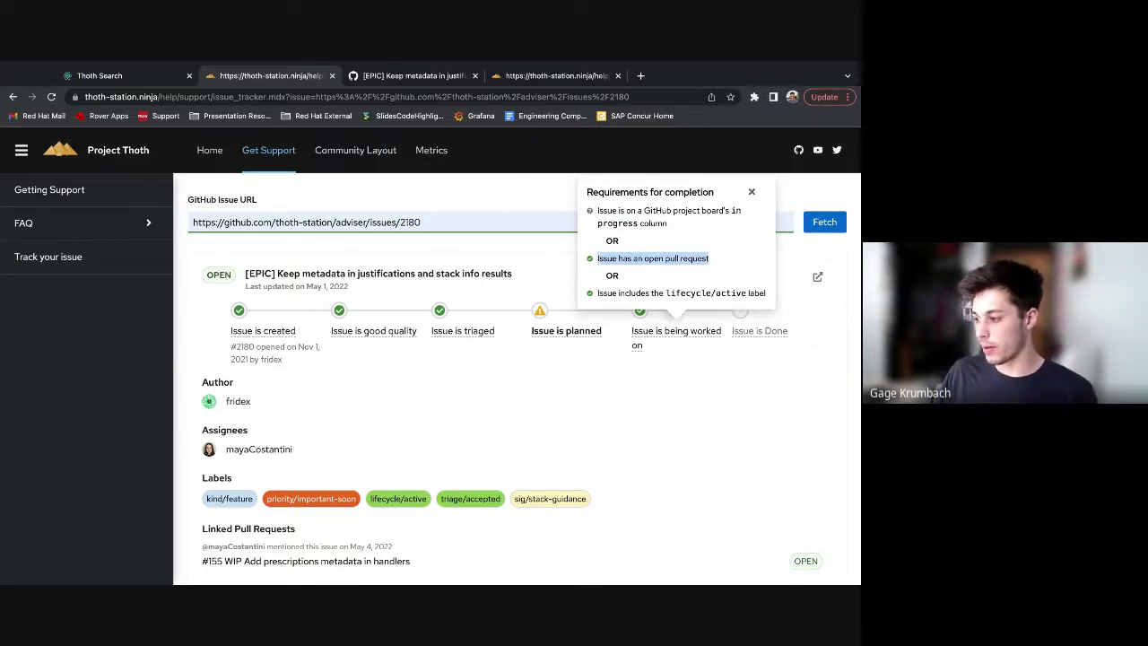
left_click(664, 242)
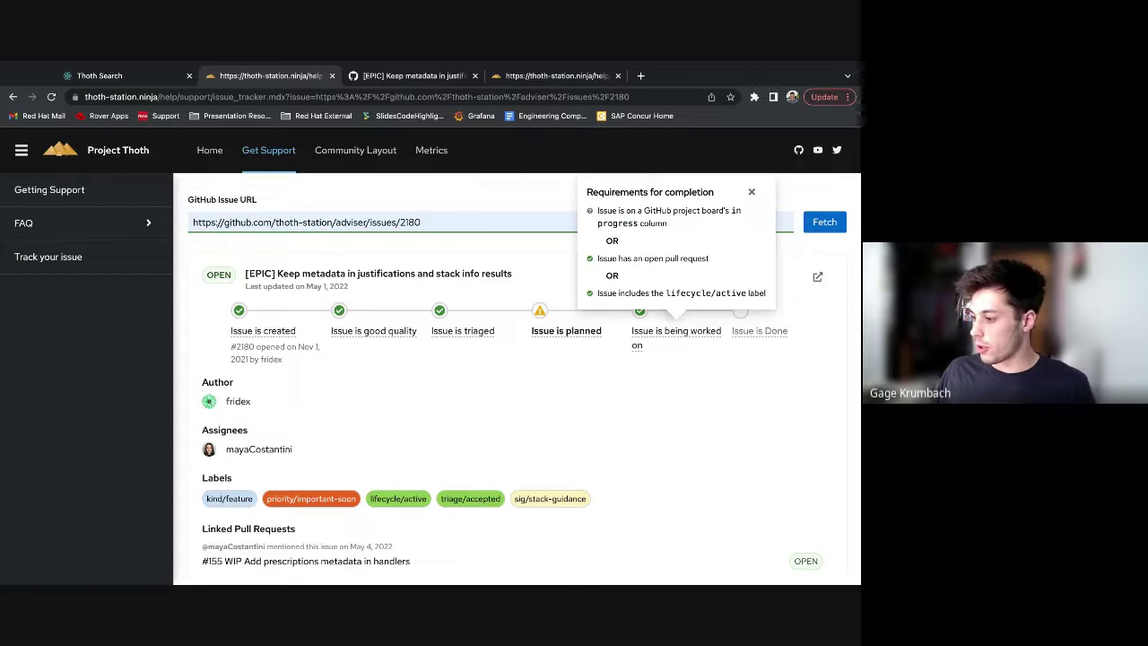
triple_click(614, 210)
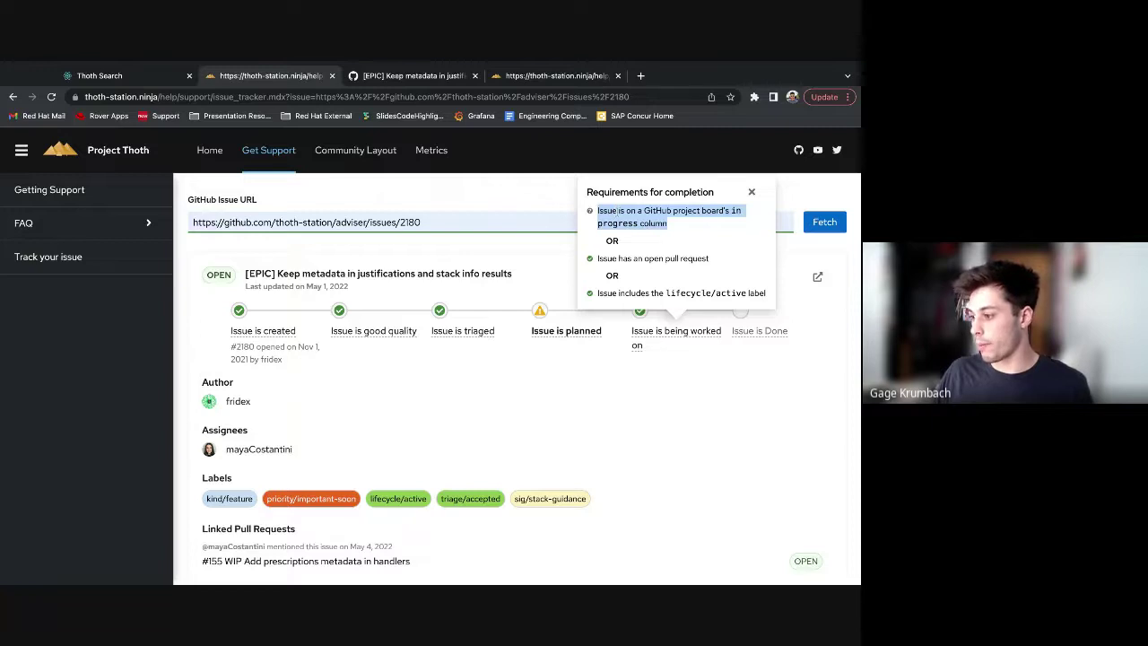
triple_click(667, 258)
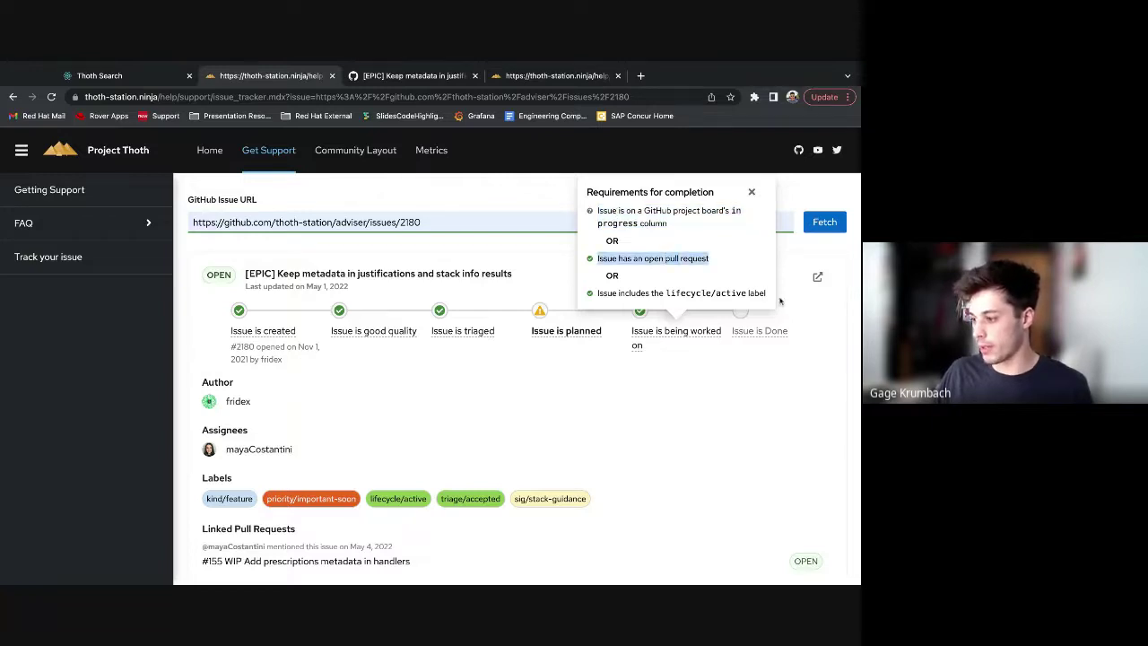
triple_click(751, 293)
left_click(727, 380)
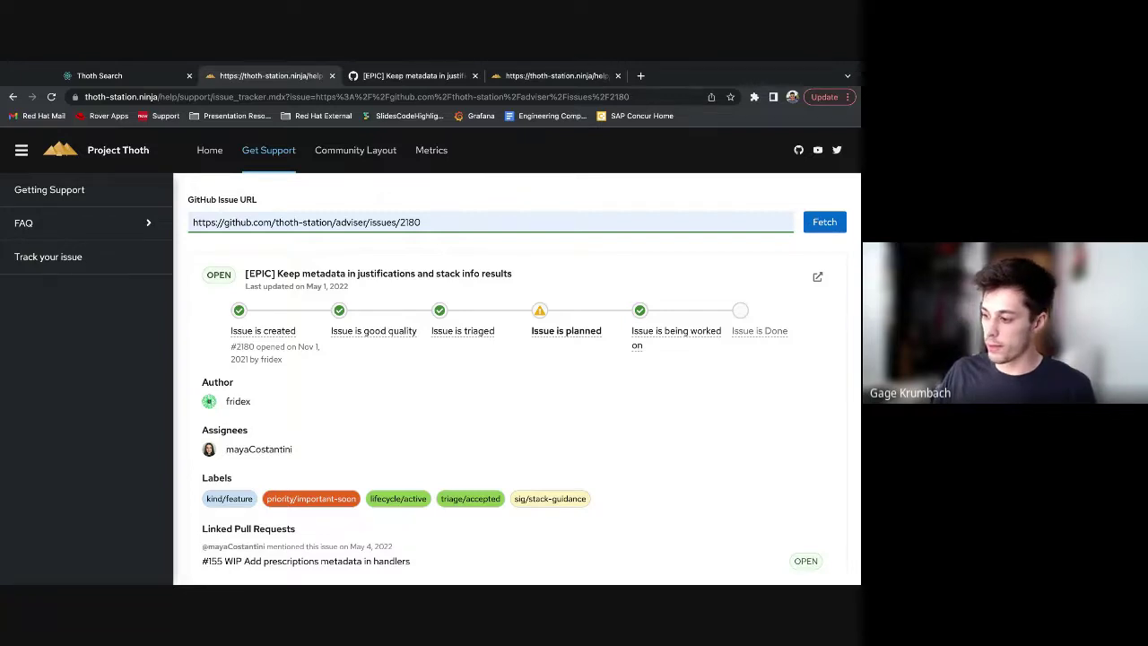
left_click(578, 341)
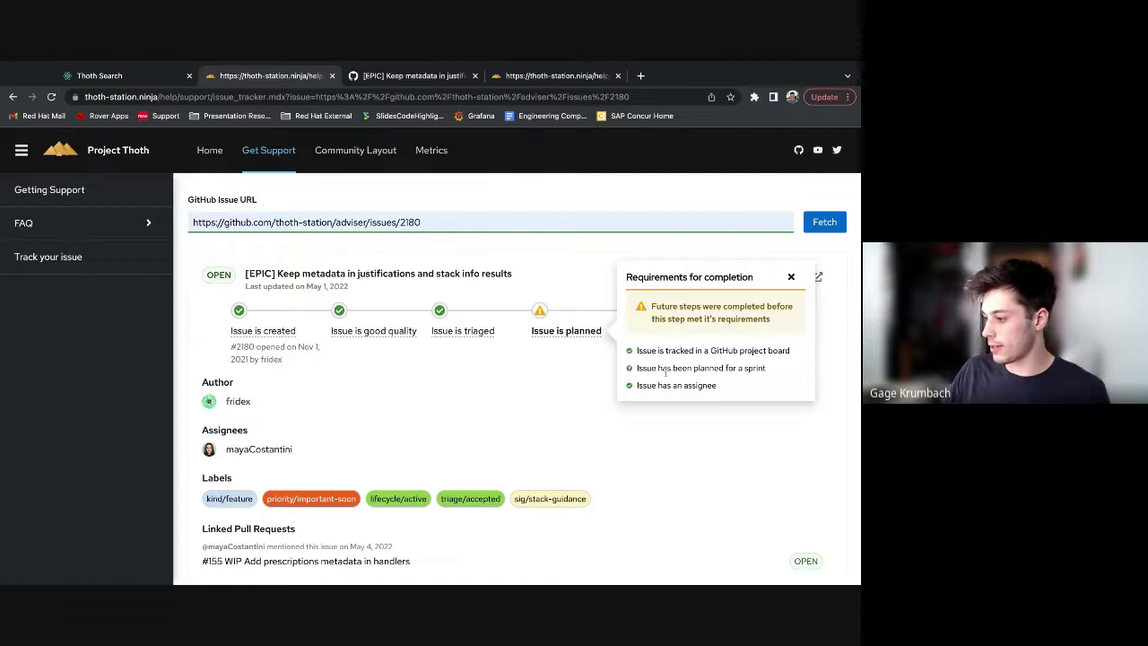
double_click(713, 368)
left_click(697, 368)
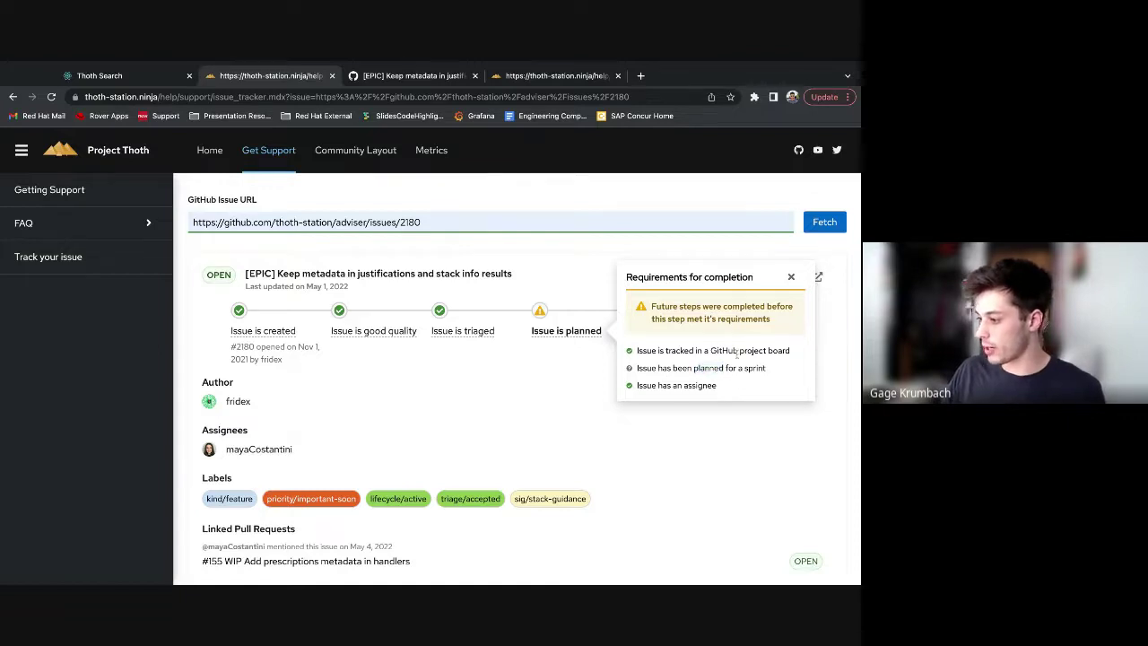
triple_click(738, 353)
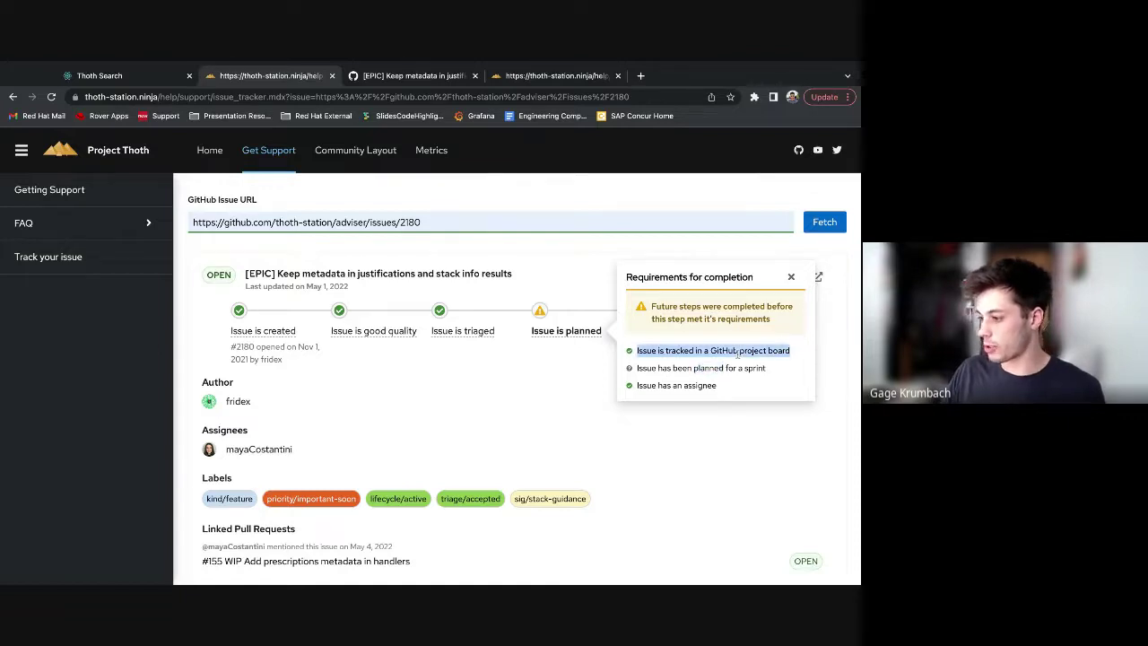
left_click(693, 368)
left_click(538, 405)
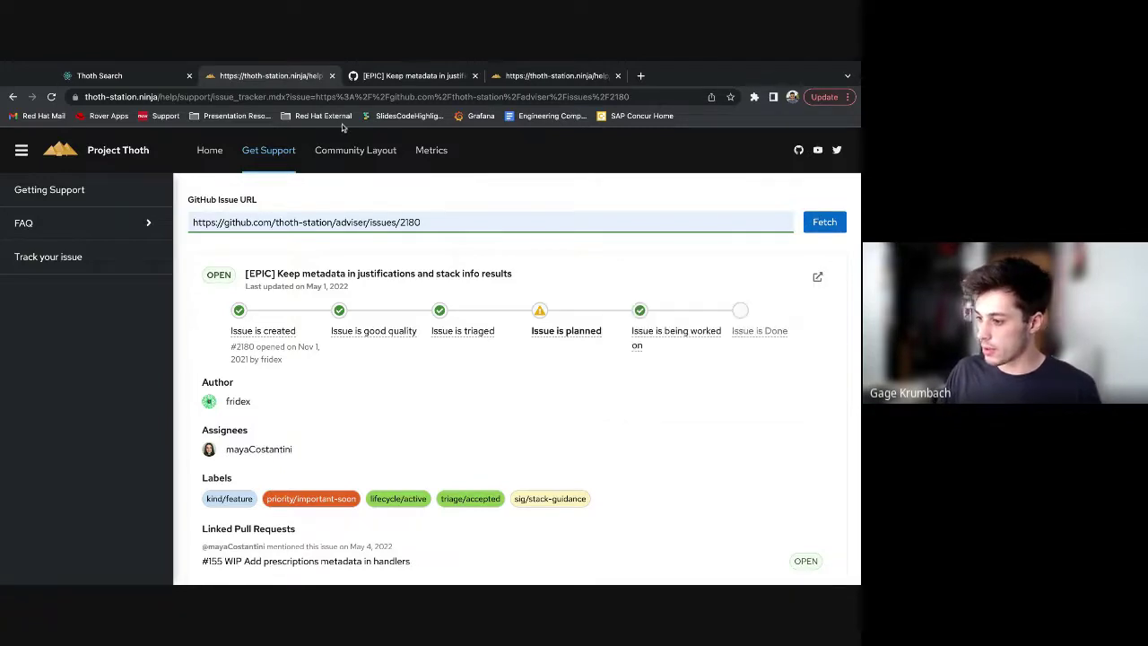
left_click(415, 77)
scroll(582, 392, "down", 5)
scroll(582, 391, "up", 3)
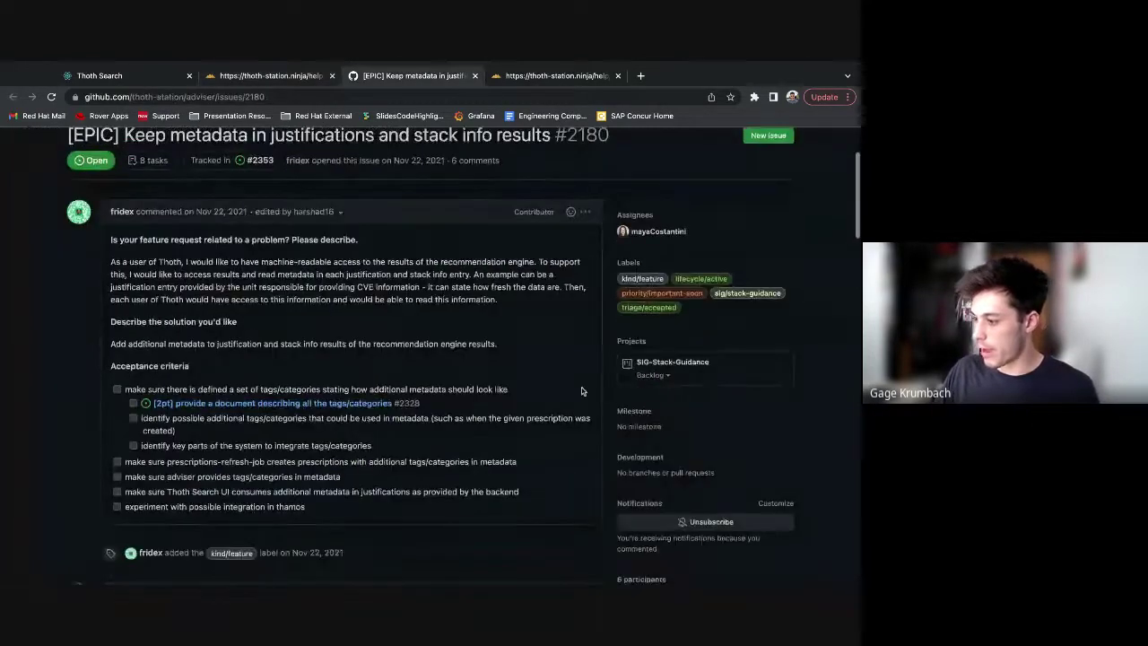
left_click(289, 77)
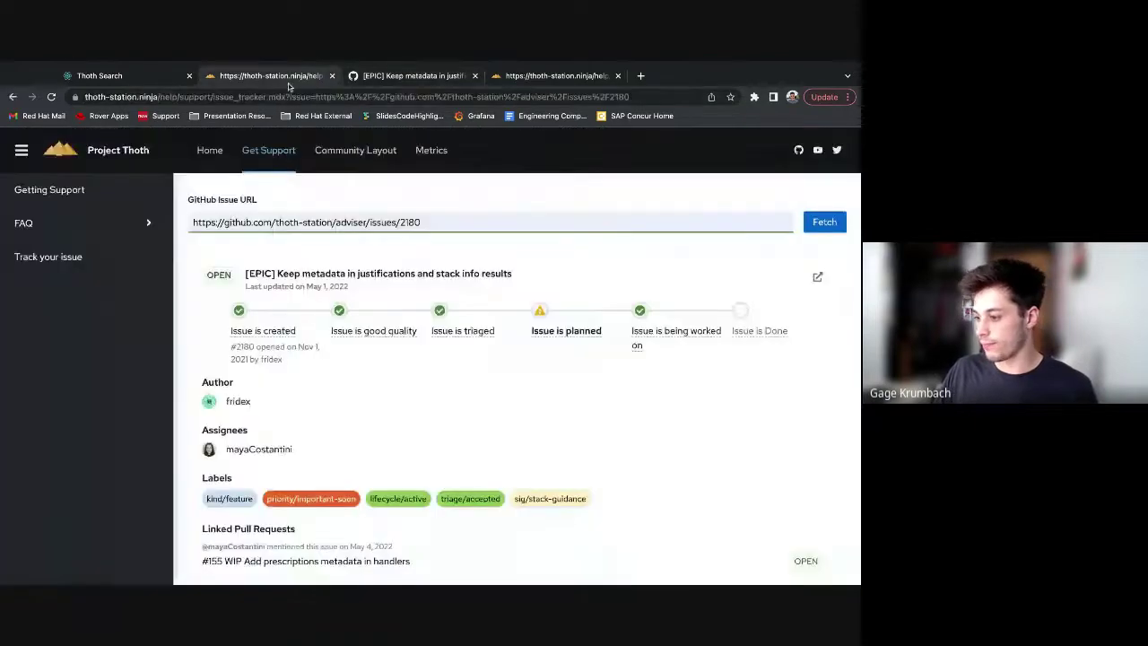
left_click(568, 338)
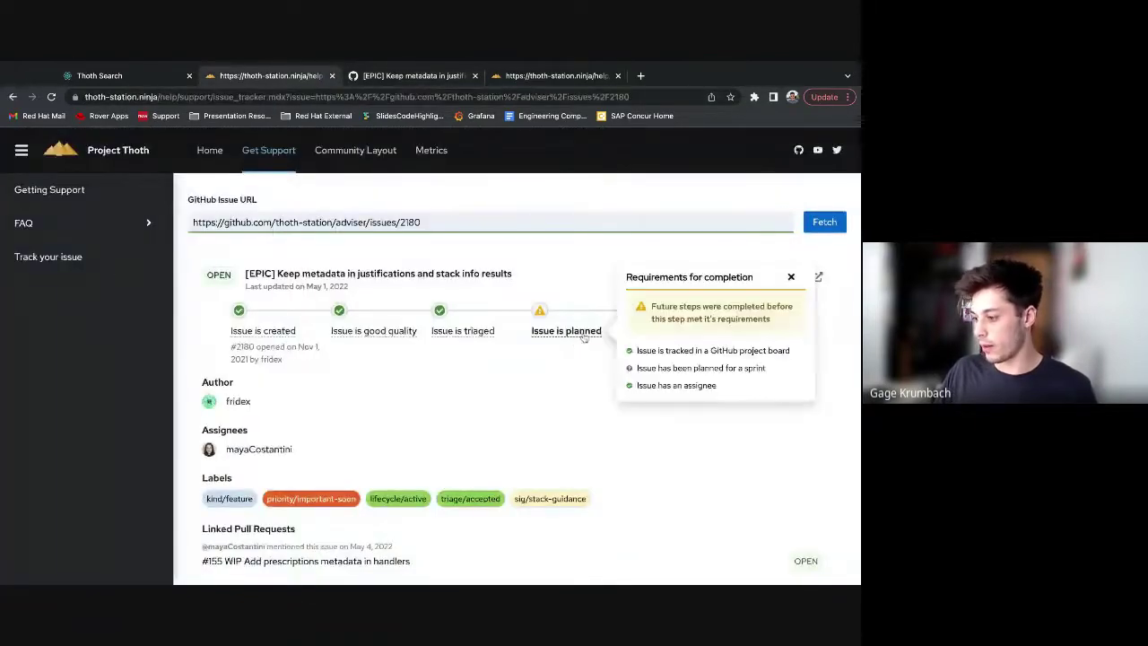
triple_click(695, 369)
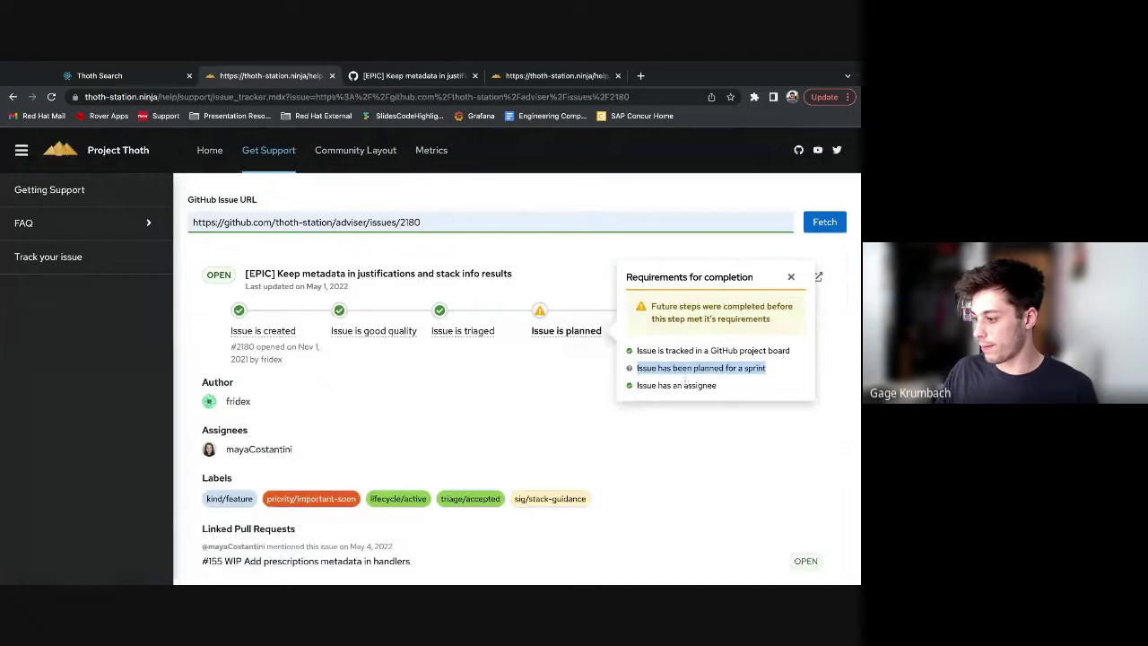
left_click(723, 370)
left_click(661, 496)
left_click(648, 337)
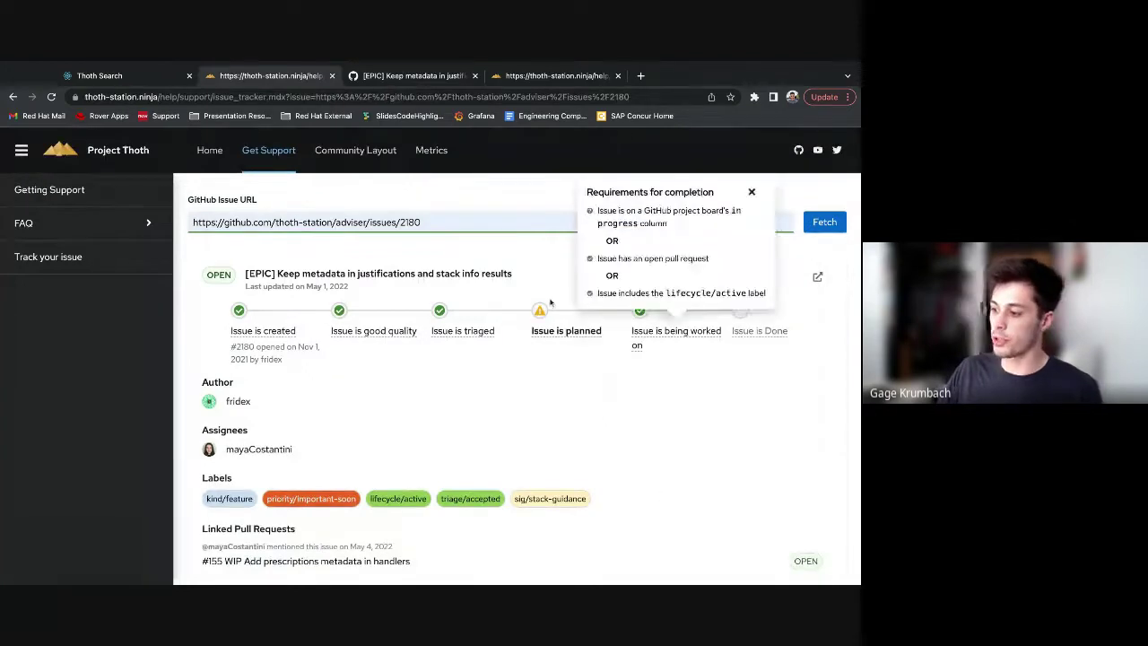
left_click(545, 302)
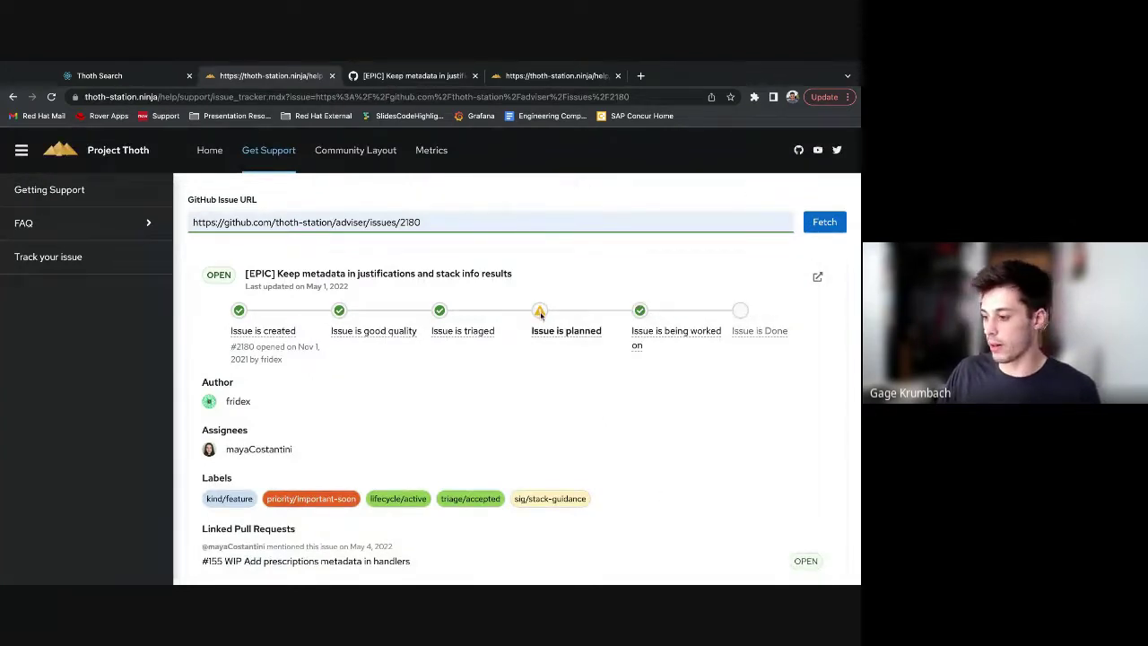
scroll(664, 352, "down", 1)
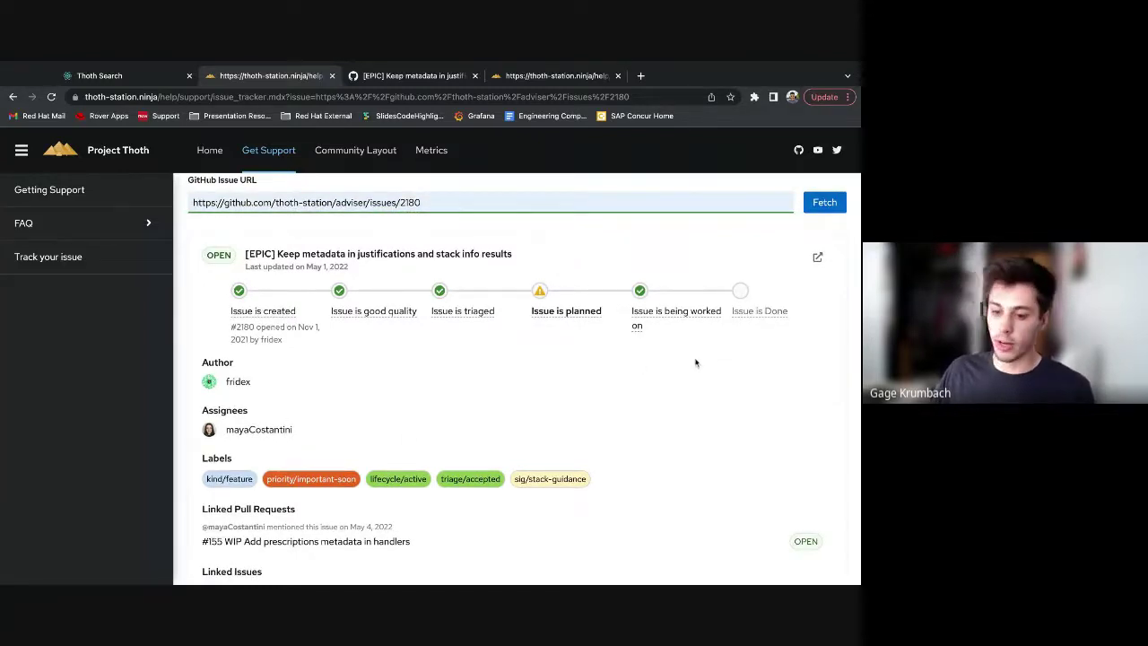
Load workflow-helpers issue 396 and check its 'Issue is good quality' requirements popover.
triple_click(456, 202)
type("https://github.com/AICoE/elyra-aidevsecops-tutorial/issues/501")
key("Down")
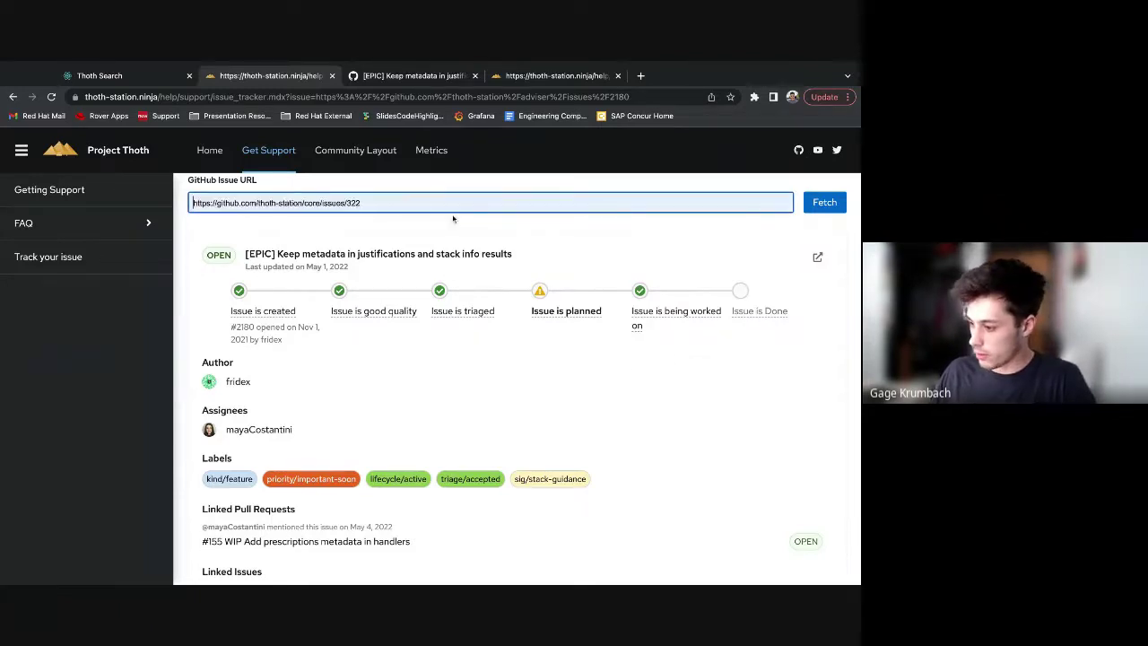
key("Down")
key("Return")
left_click(806, 208)
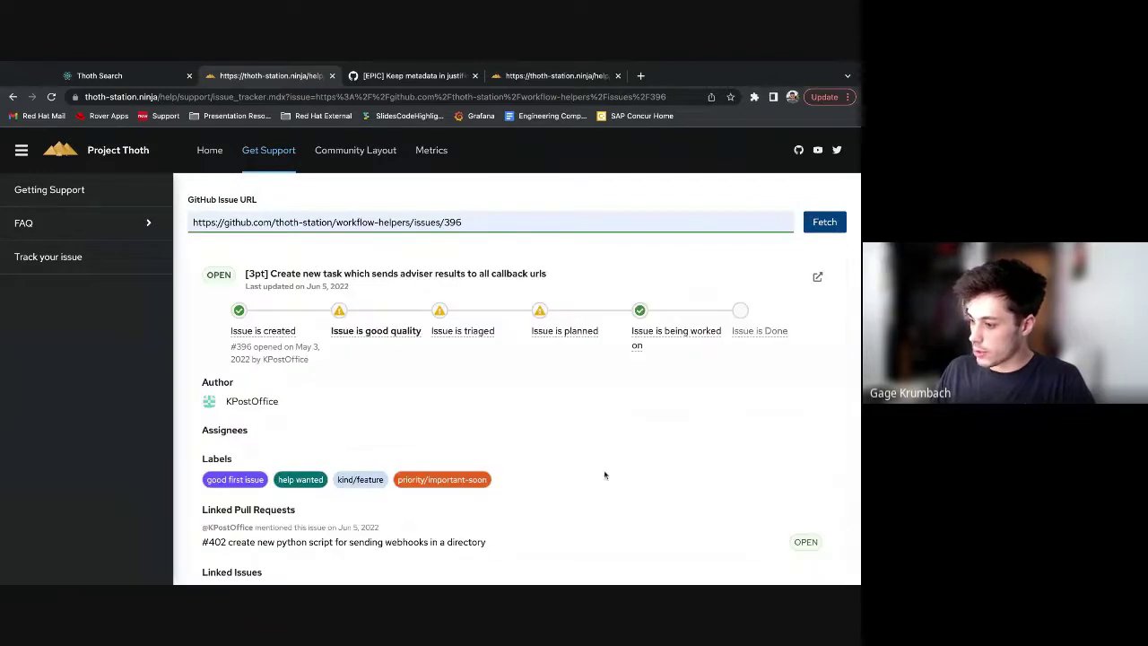
left_click(564, 330)
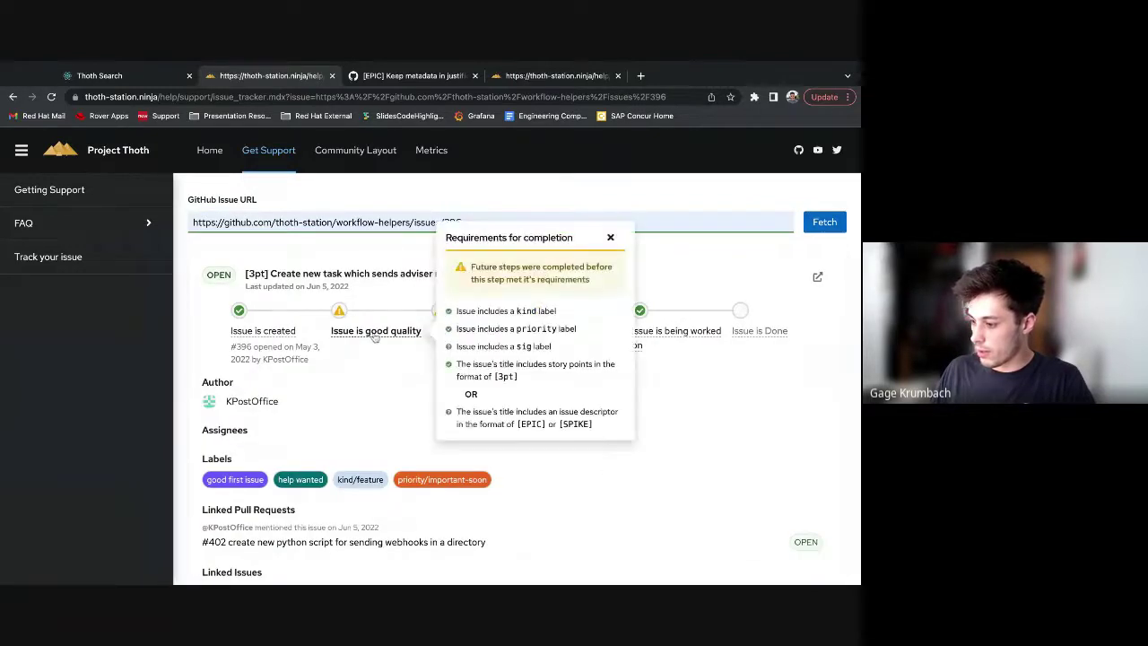
left_click(333, 415)
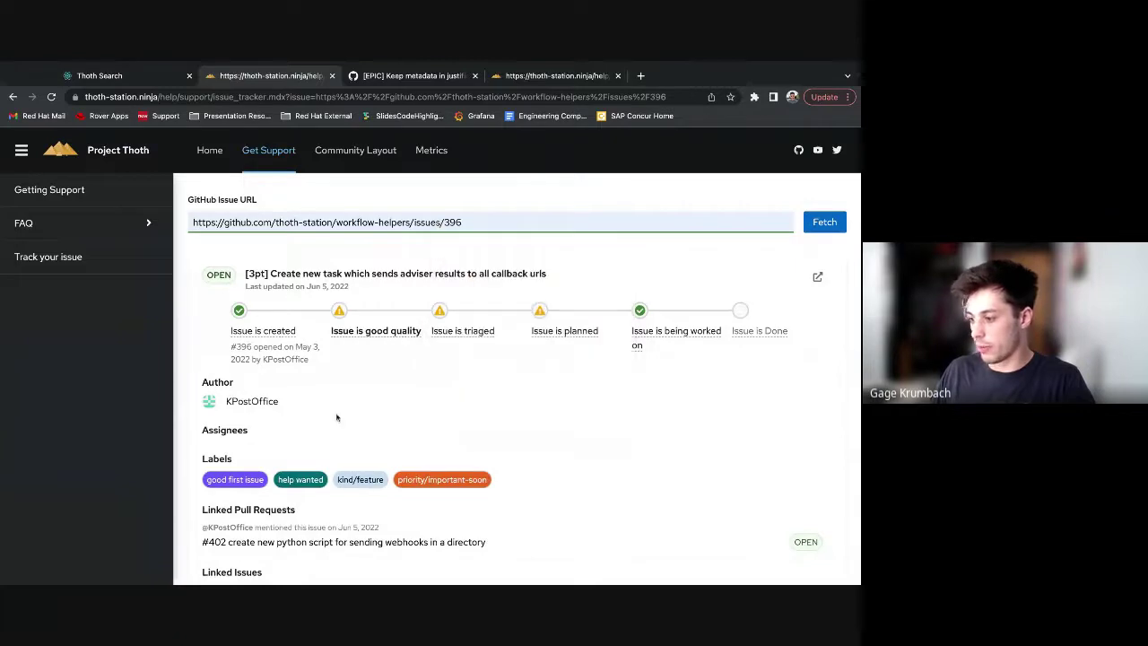
Fetch adviser issue 2180, then core issue 322, and check its 'Issue is good quality' popover.
triple_click(441, 224)
key("BackSpace")
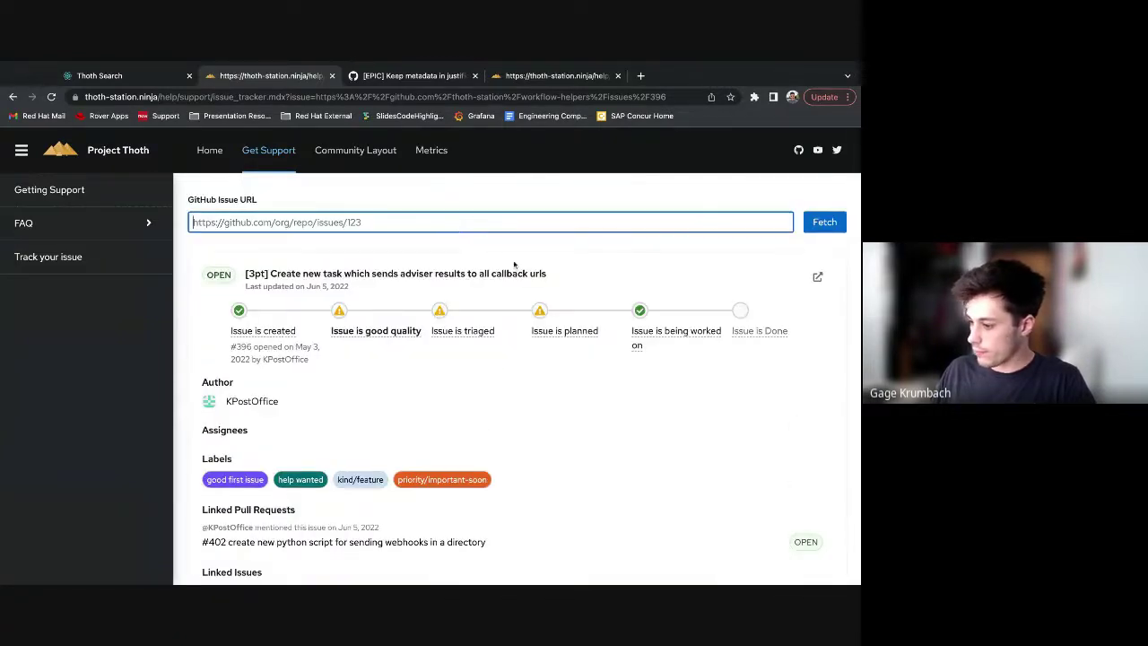
type("https://github.com/thoth-station/adviser/issues/2180")
left_click(825, 221)
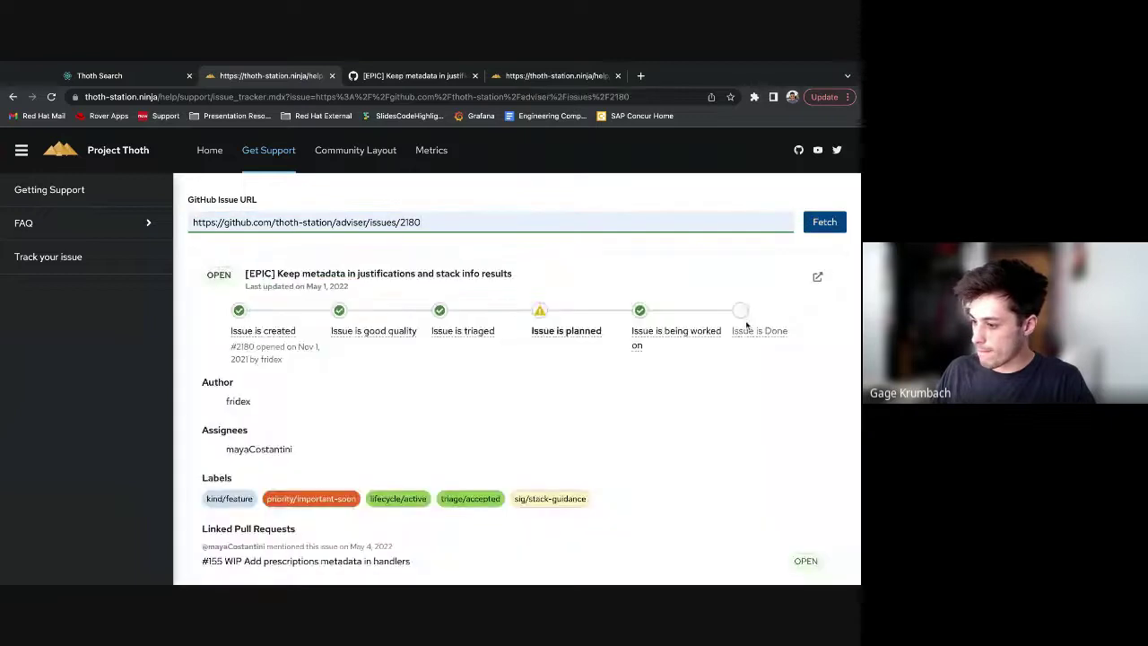
triple_click(488, 224)
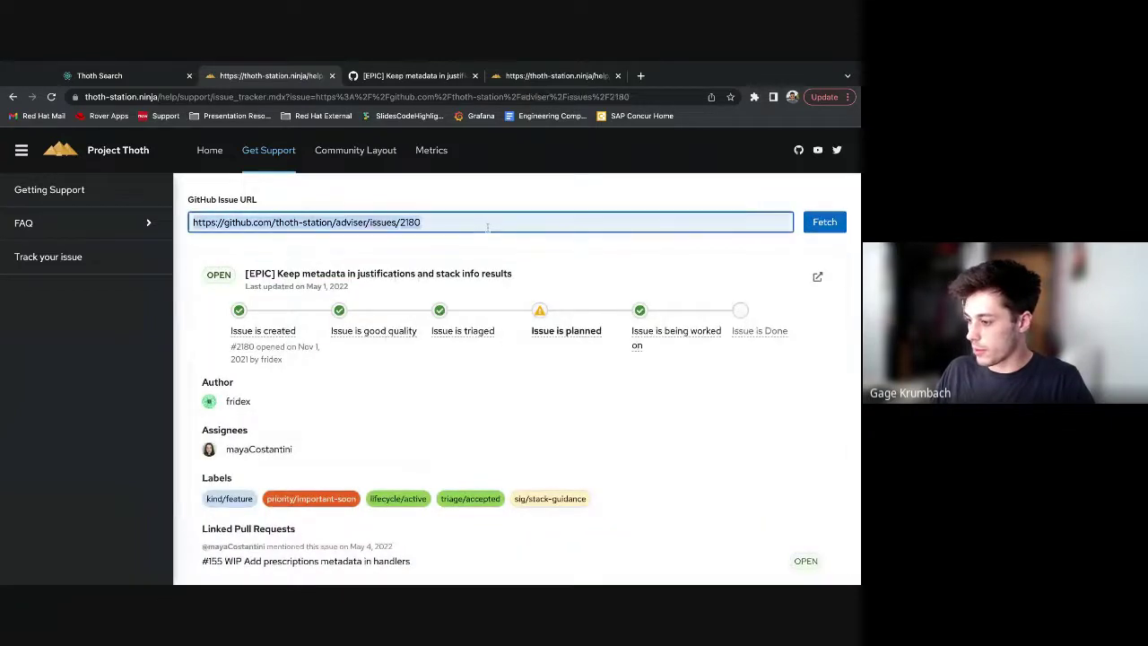
type("https://github.com/thoth-station/core/issues/322")
left_click(811, 226)
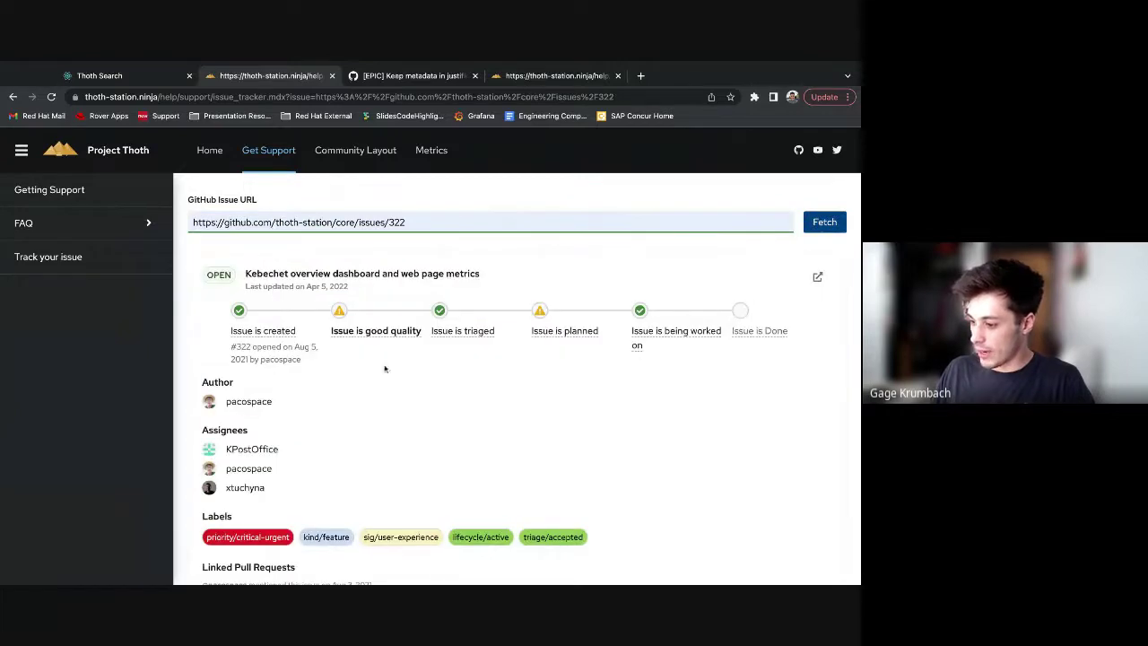
left_click(363, 336)
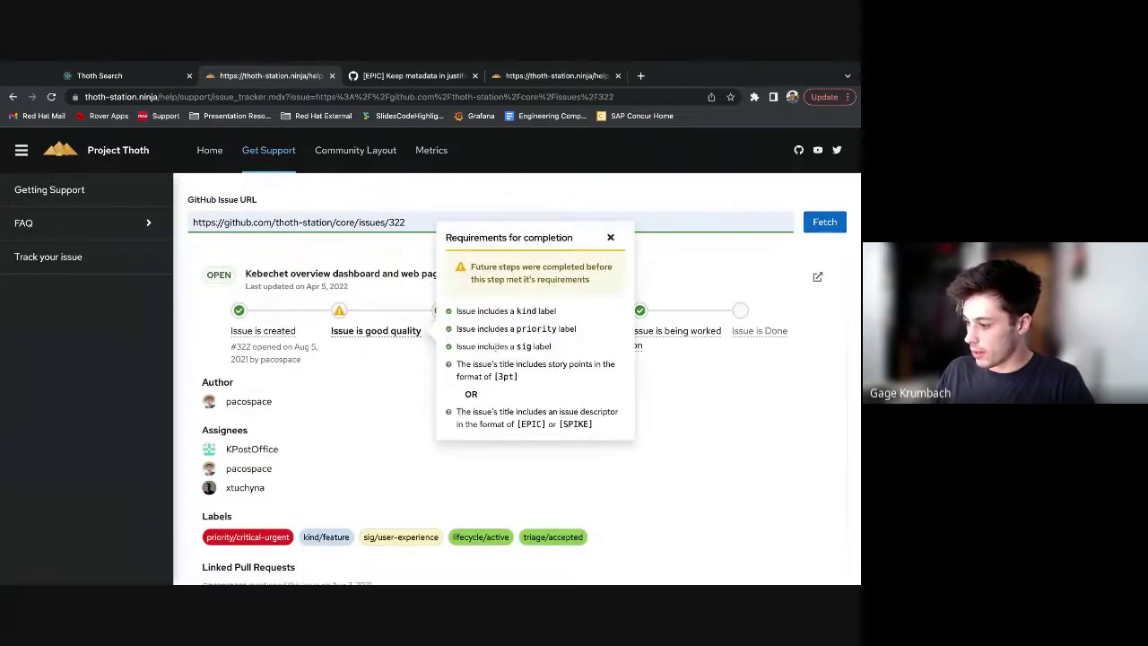
left_click(417, 392)
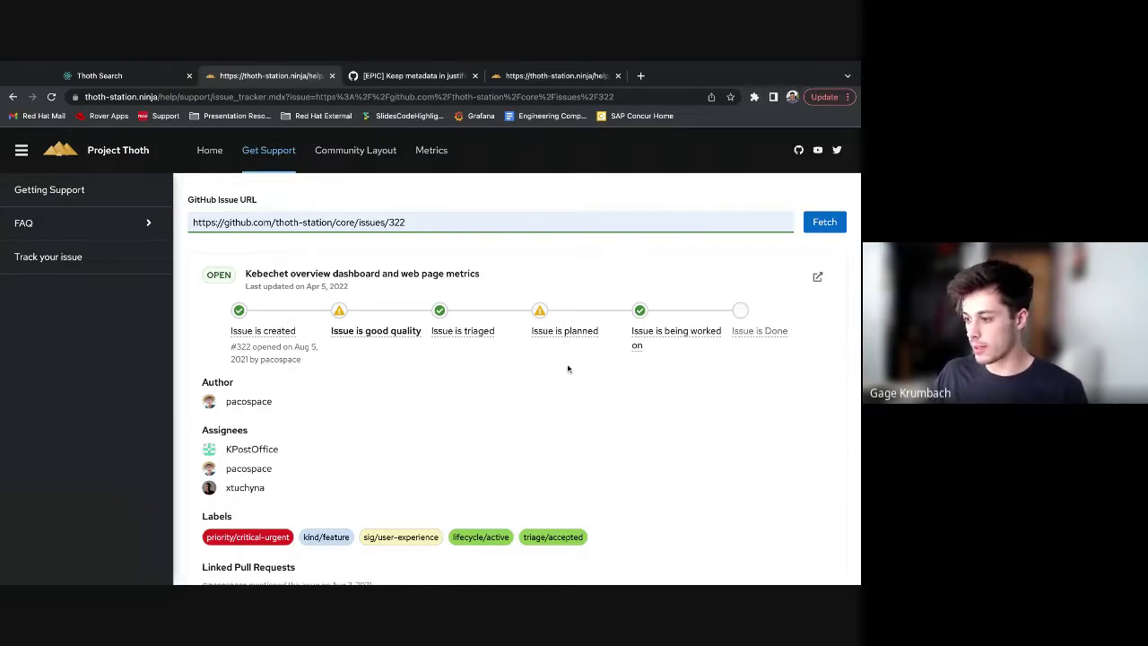
Switch to GitHub's adviser issue 2180 tab and scroll through its comments and project-board history.
left_click(373, 79)
scroll(366, 184, "down", 1)
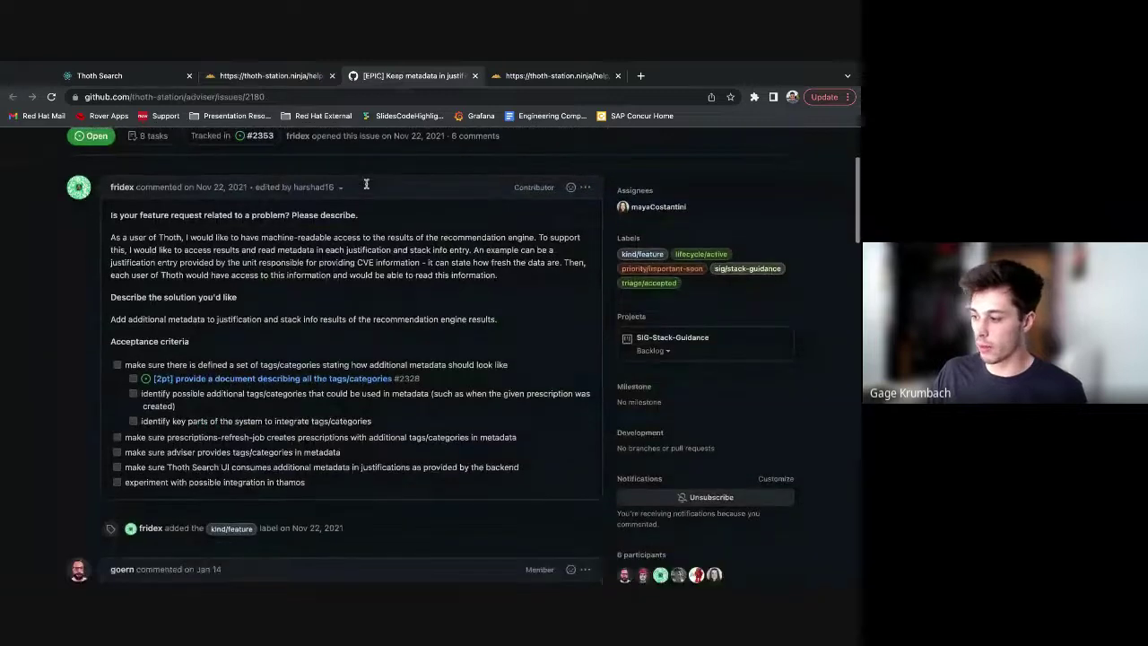
scroll(366, 184, "down", 3)
scroll(627, 406, "down", 1)
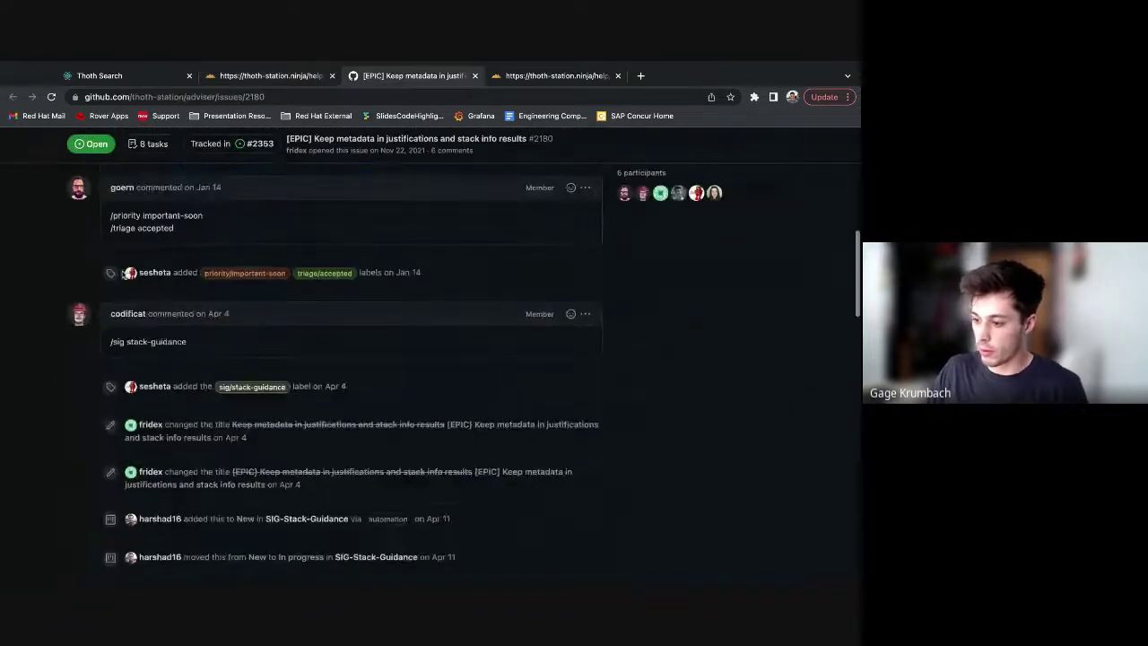
scroll(418, 277, "down", 4)
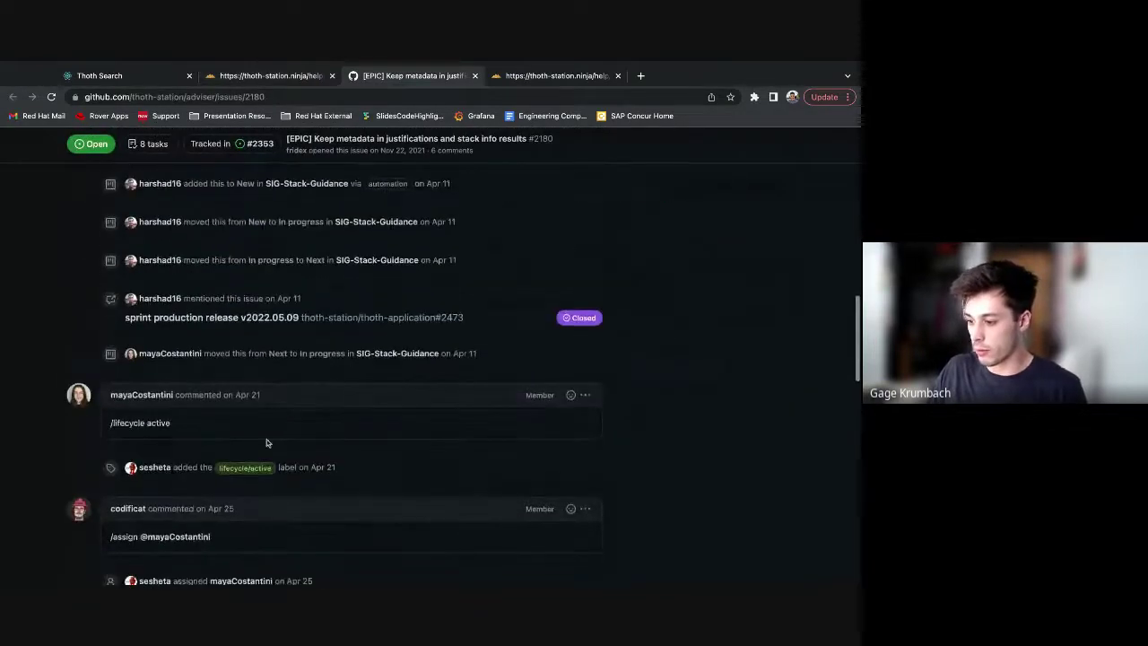
scroll(266, 442, "down", 4)
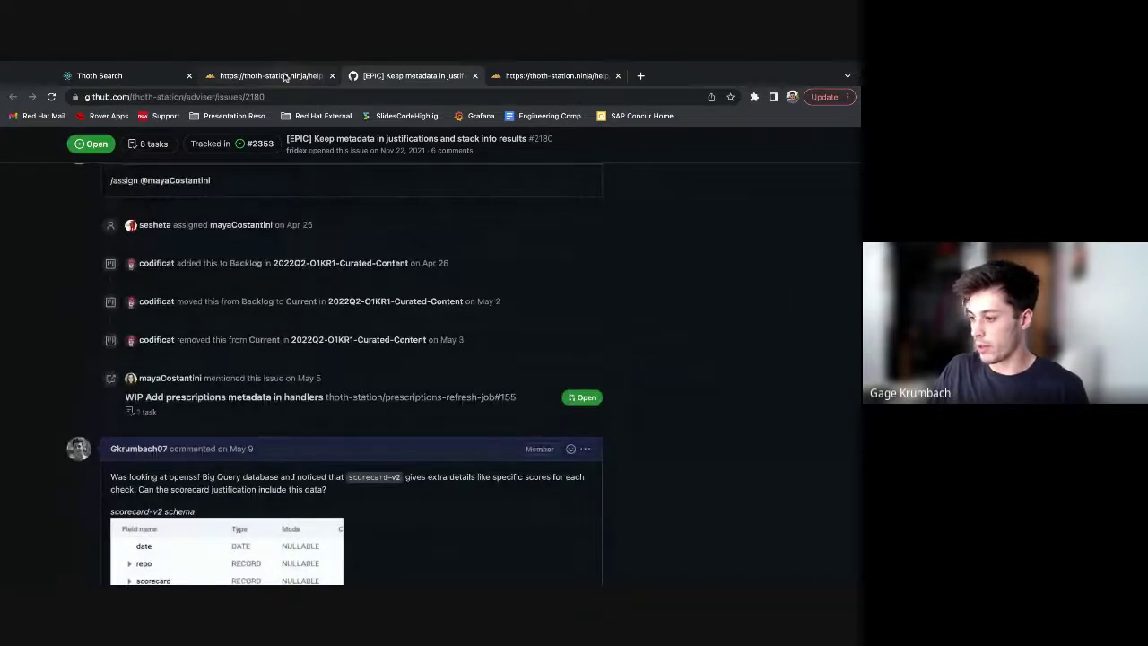
Return to core issue 322's tracker and scroll down to Linked Pull Requests and back up.
left_click(285, 77)
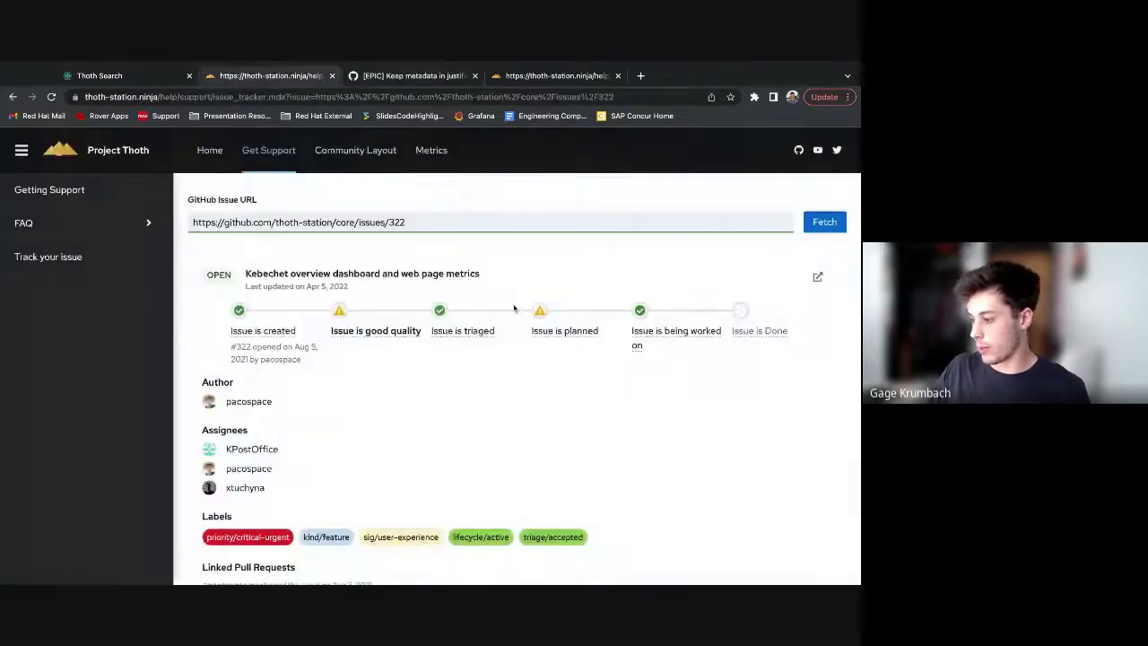
scroll(641, 349, "down", 2)
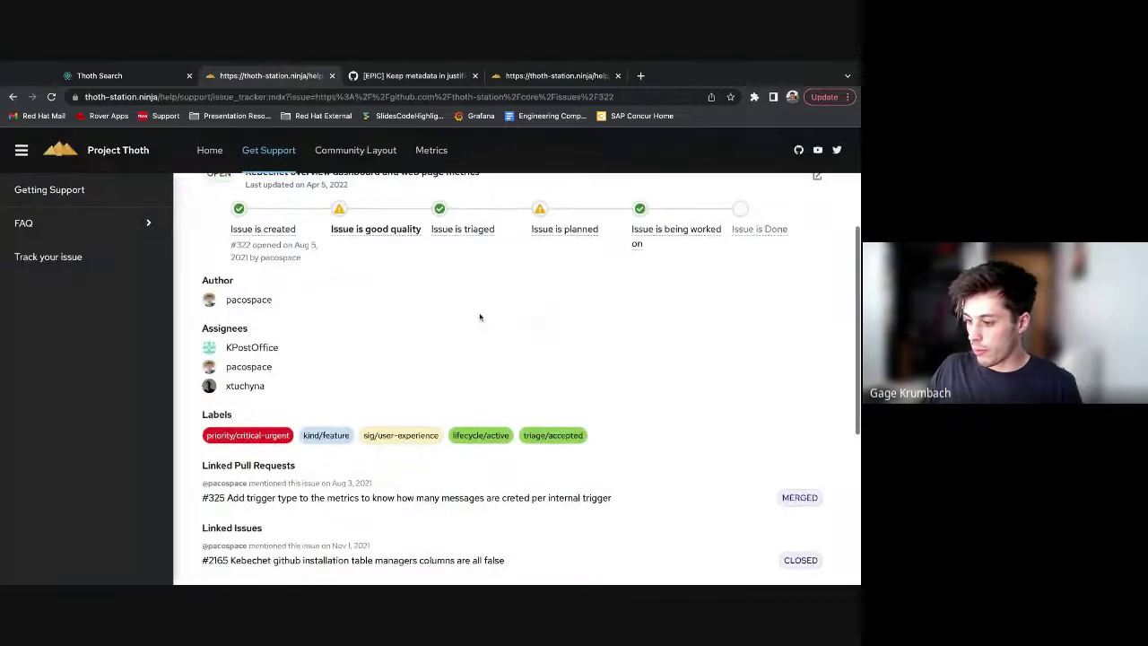
scroll(242, 314, "down", 1)
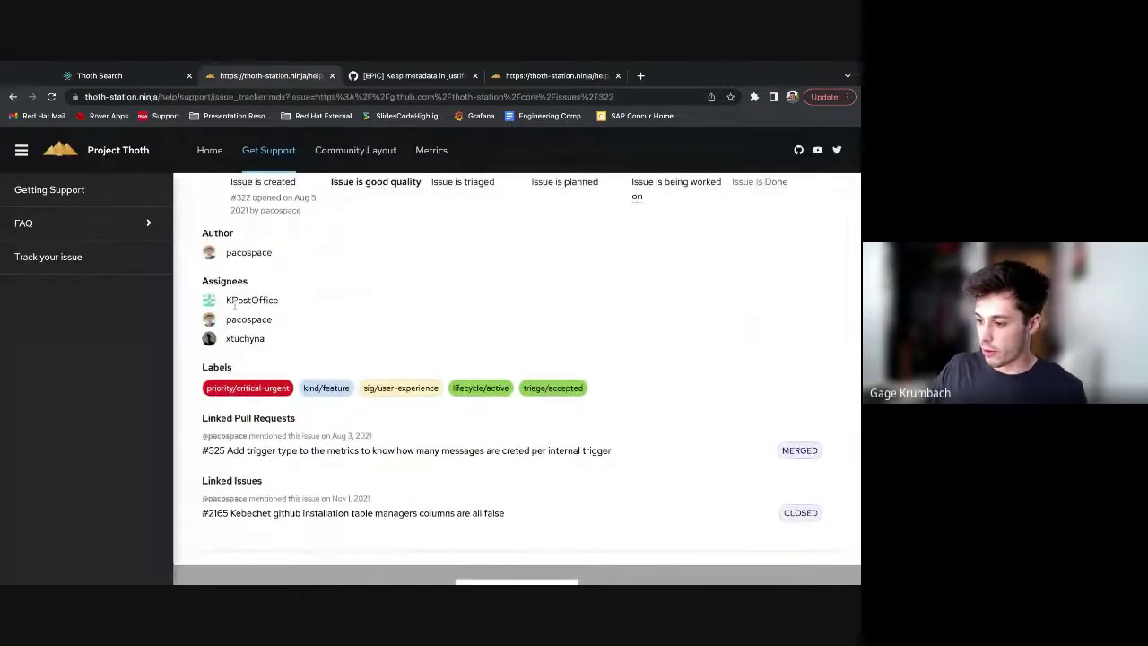
scroll(440, 315, "down", 1)
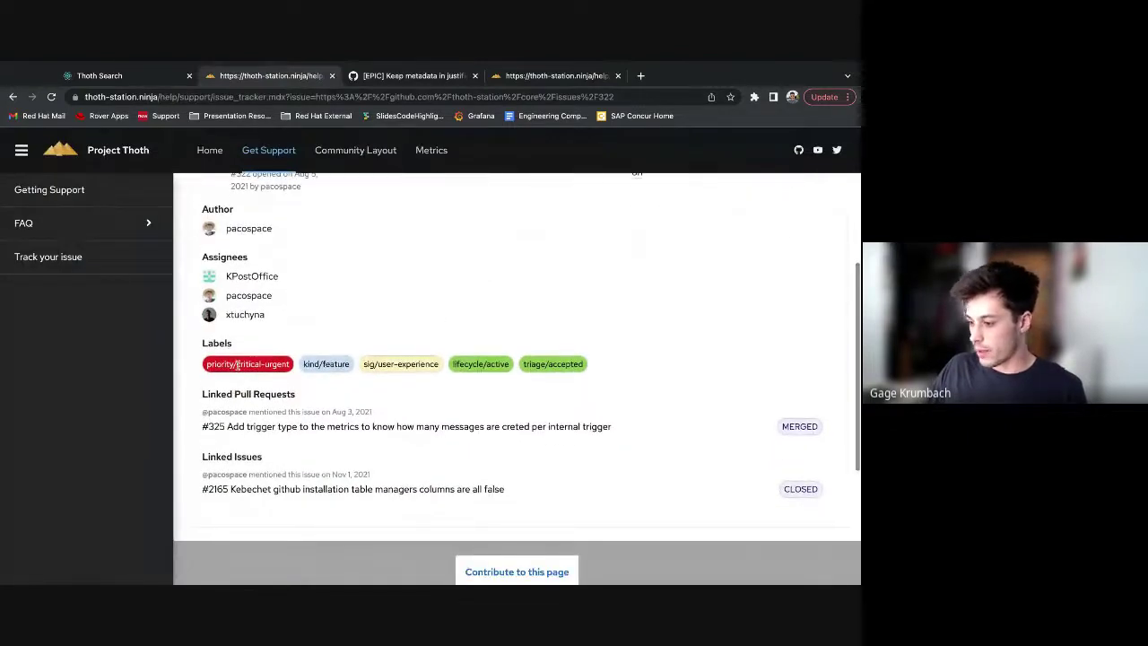
scroll(619, 366, "down", 1)
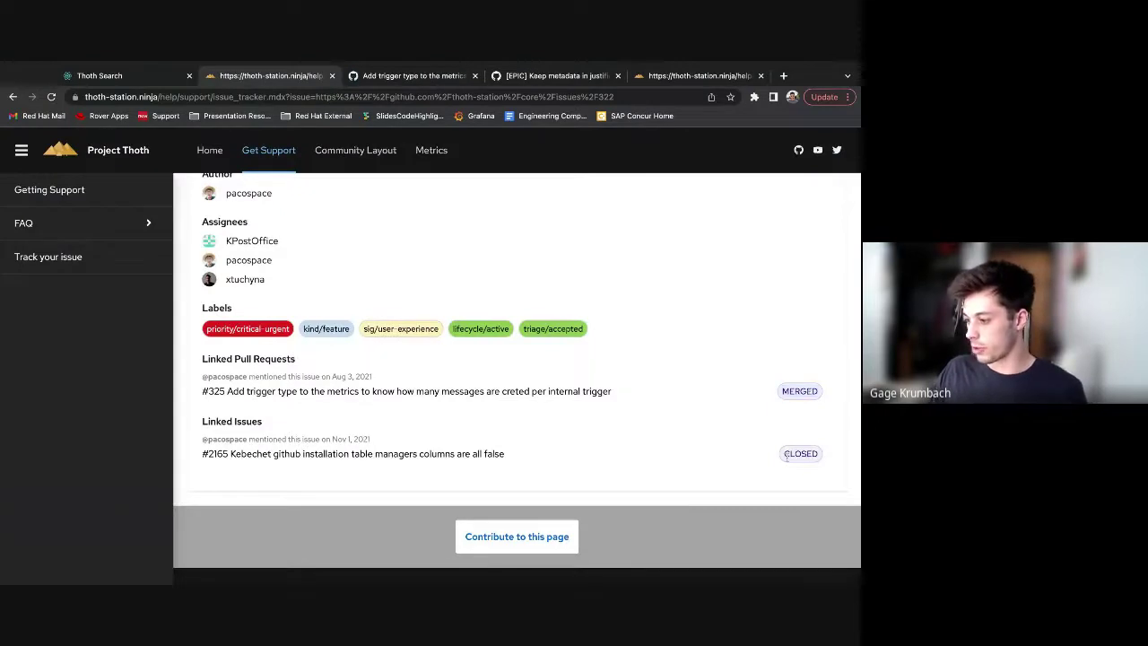
scroll(639, 406, "up", 3)
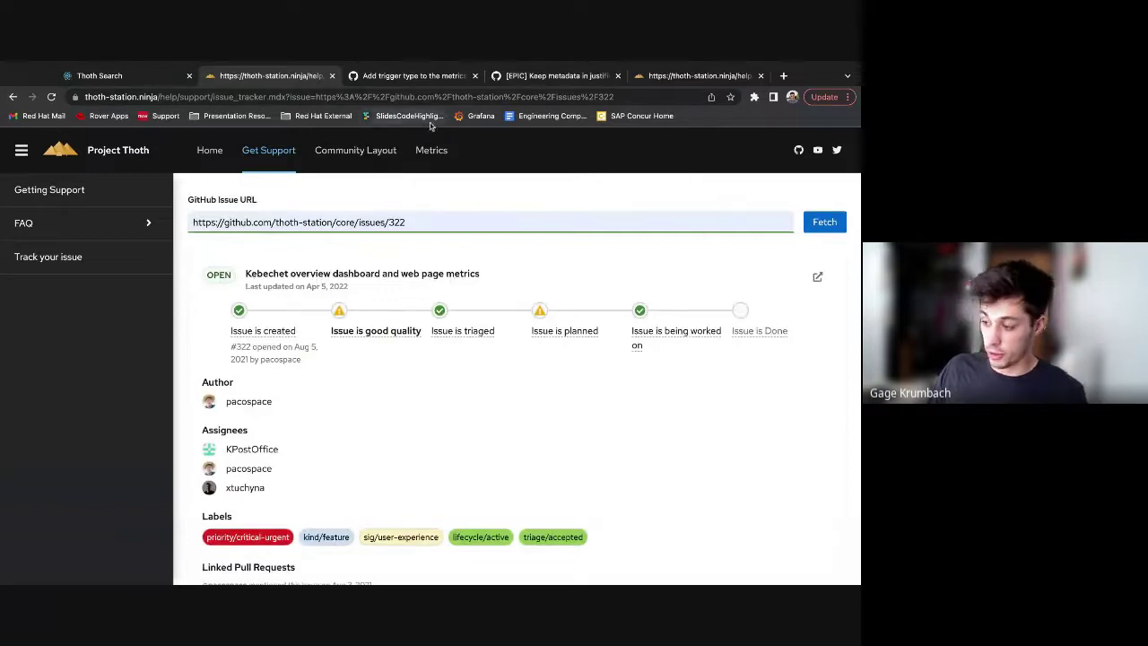
Replace the GitHub Issue URL with the issue 501 link and load it.
double_click(746, 231)
key("ctrl+a")
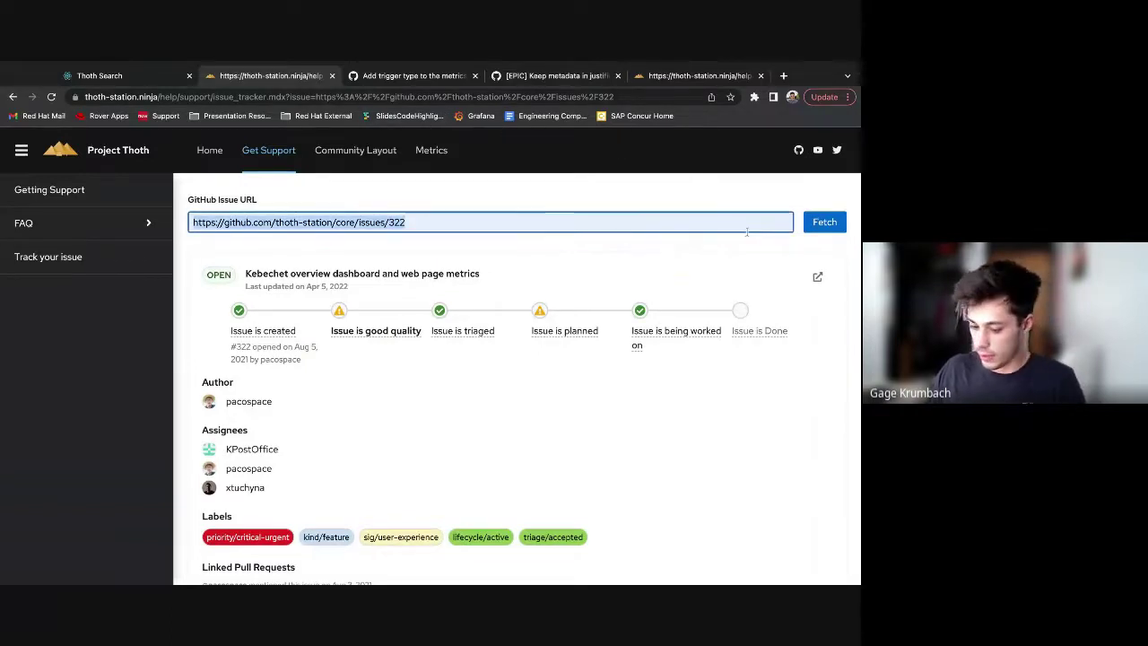
key("BackSpace")
type("https://github.com/AICoE/elyra-aidevsecops-tutorial/issues/501")
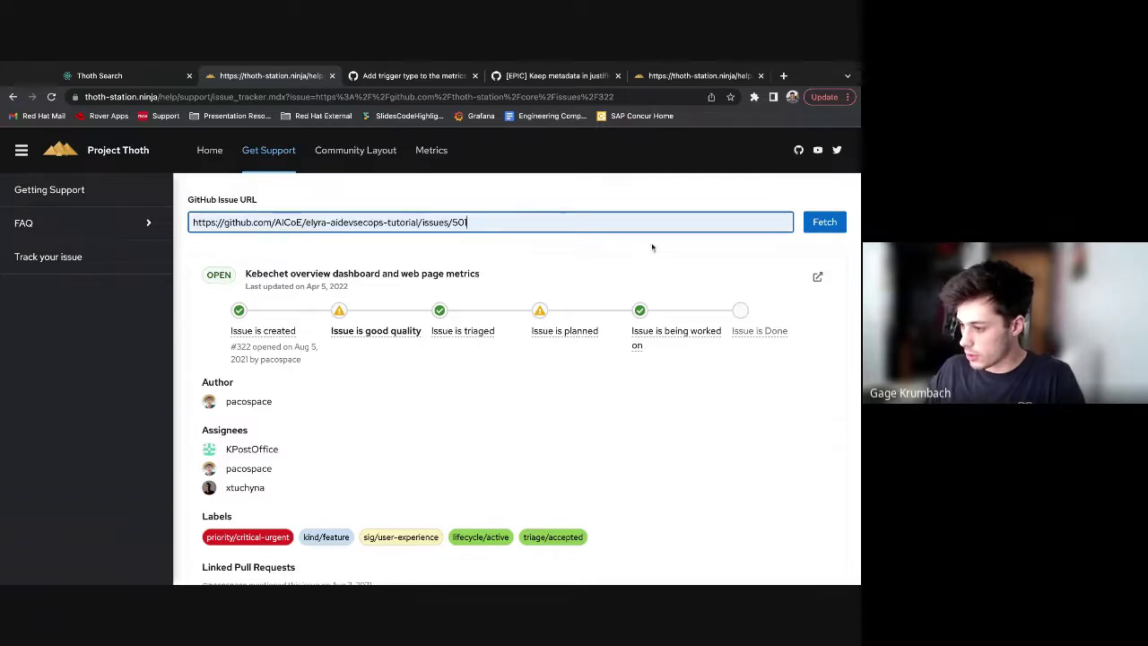
key("Return")
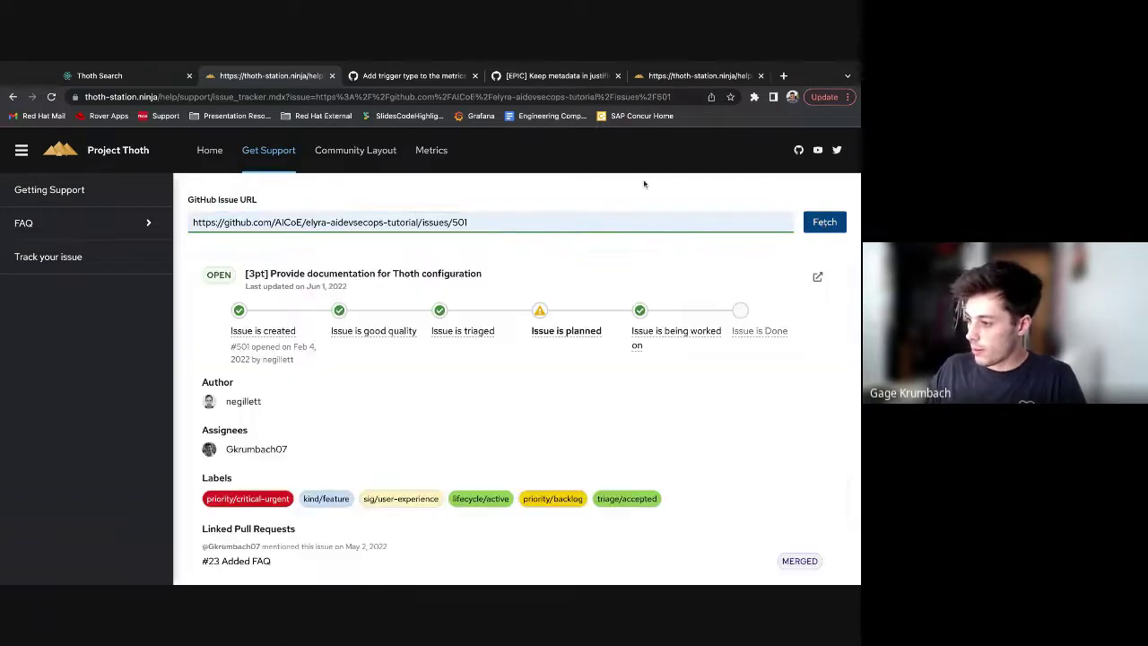
Copy the tracker page's address and review issue 501's author details.
left_click(648, 97)
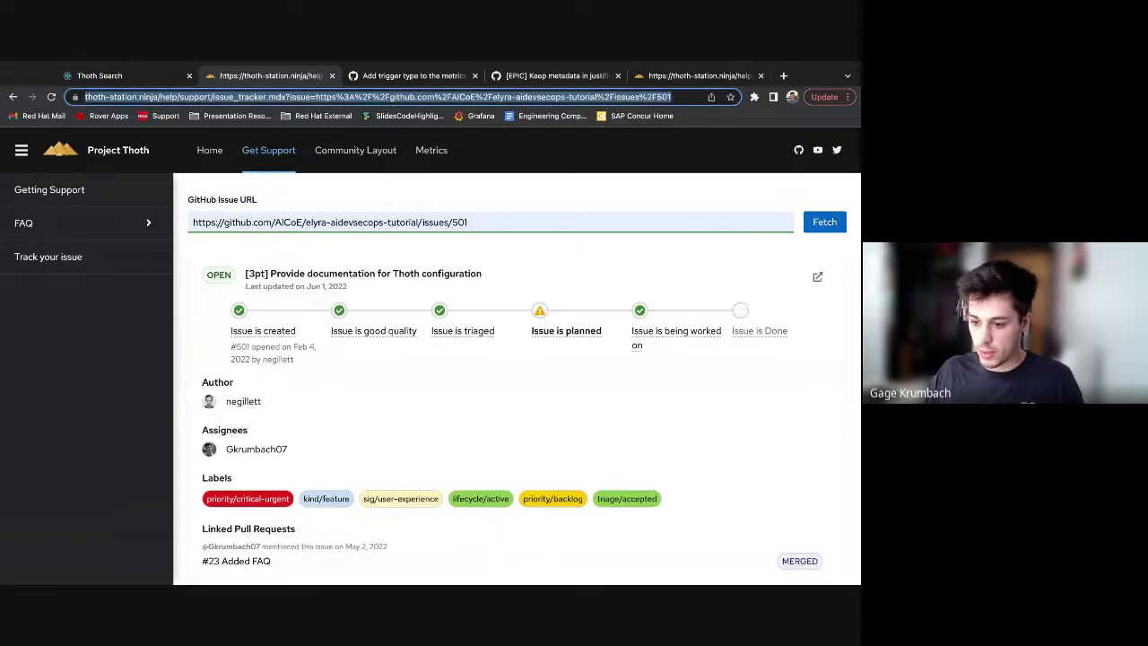
key("super+Tab")
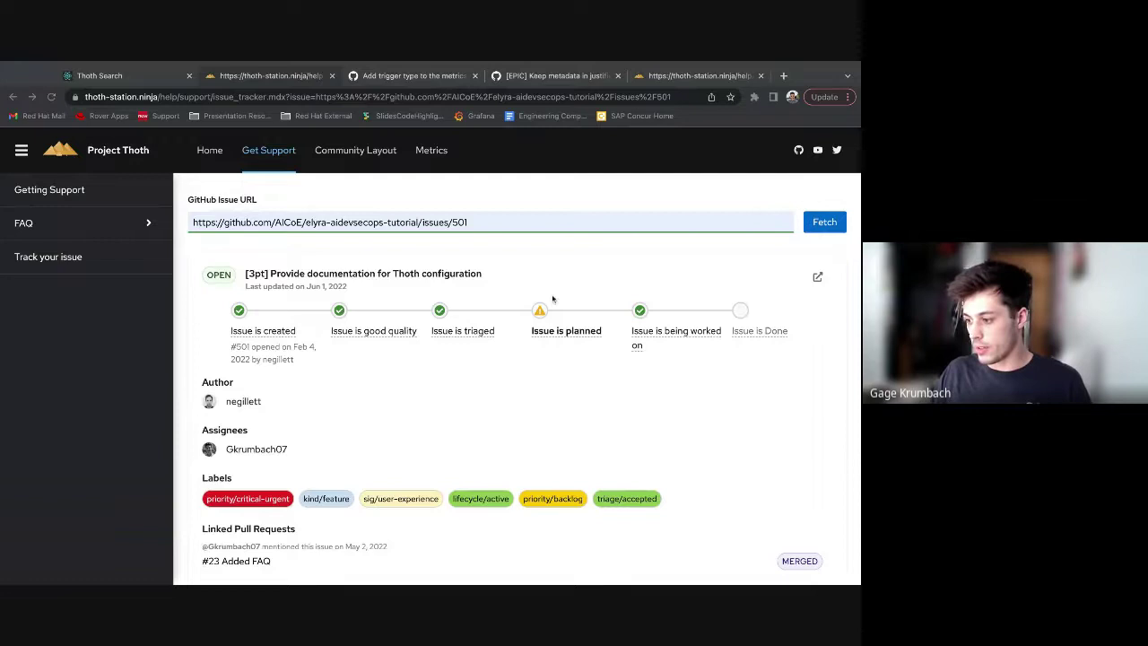
scroll(651, 355, "down", 1)
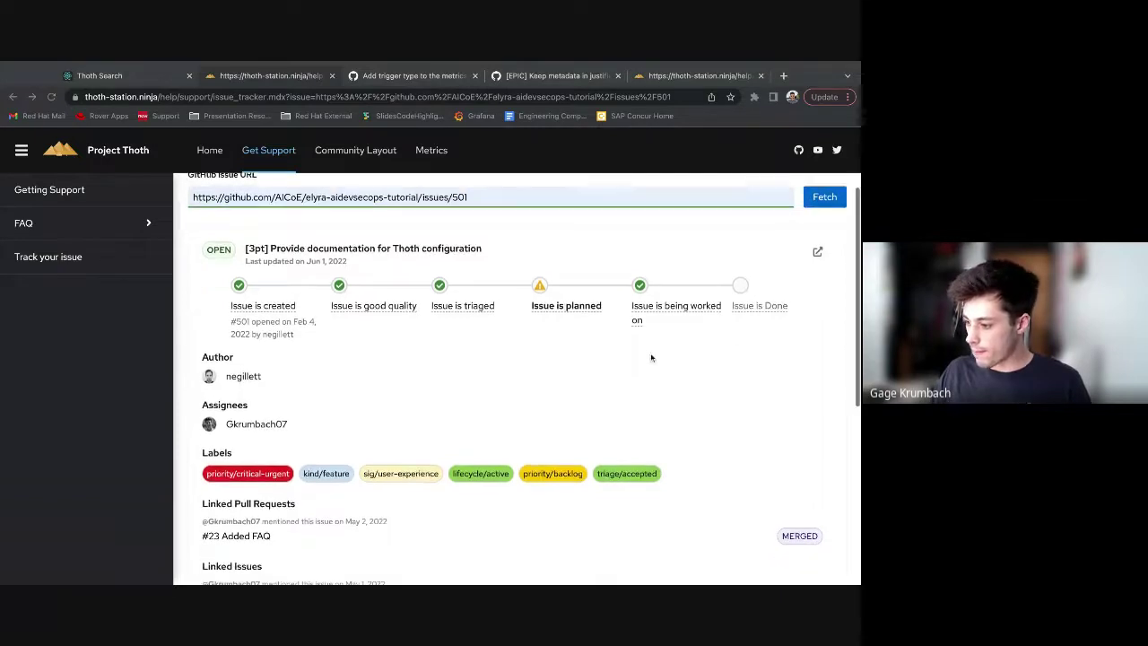
scroll(652, 358, "up", 1)
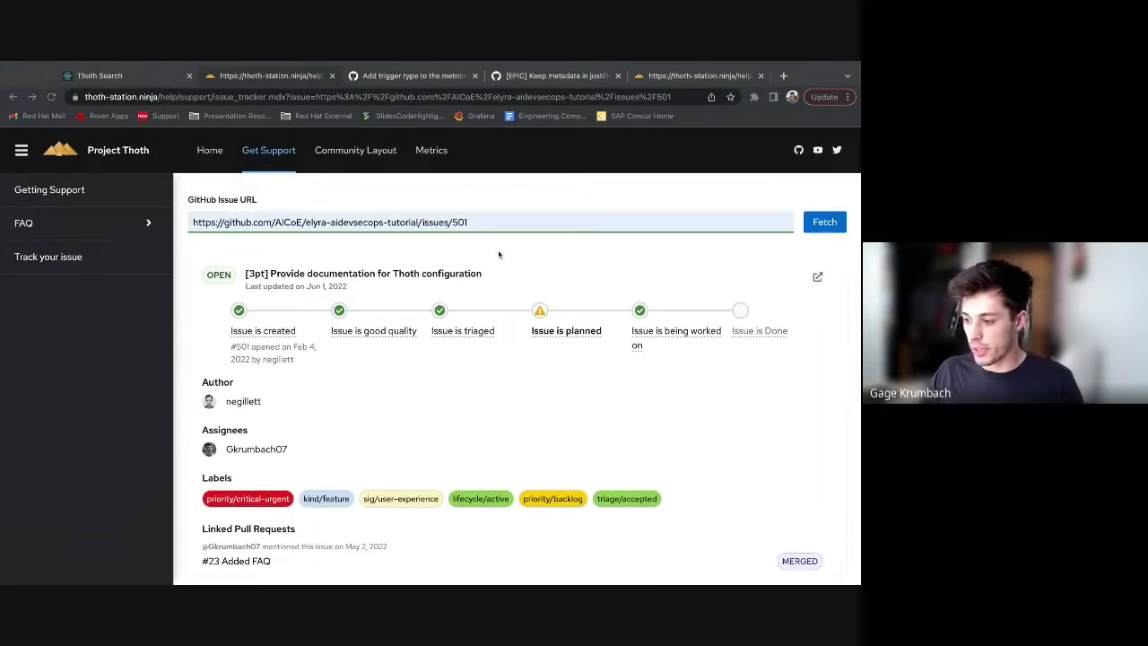
left_click(243, 403)
double_click(242, 402)
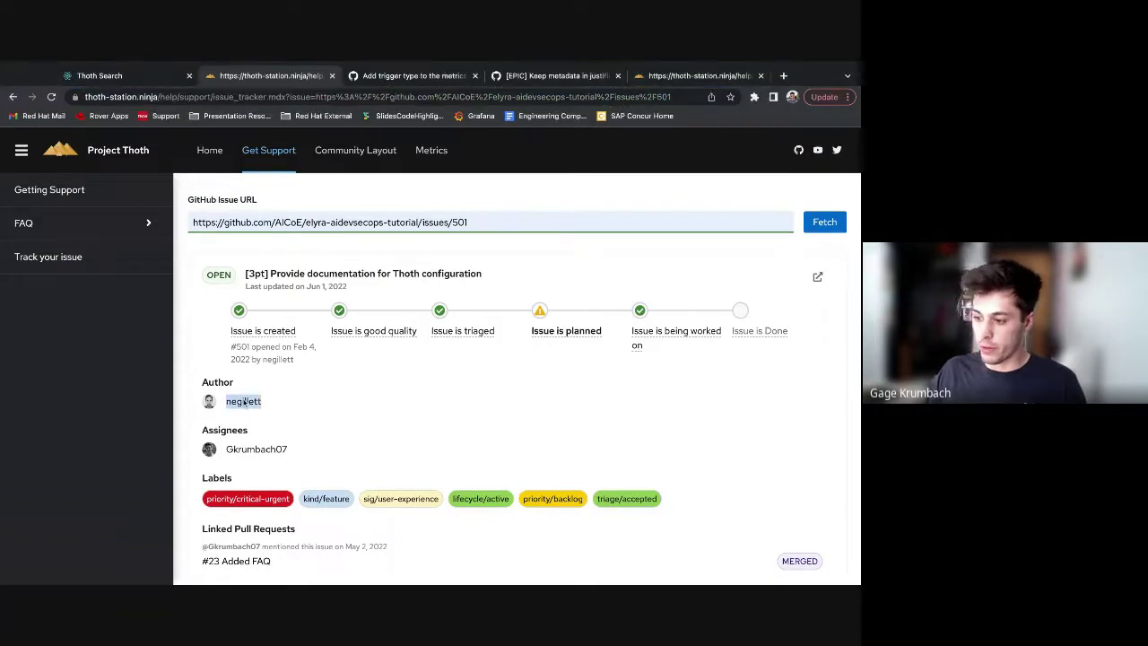
left_click(326, 387)
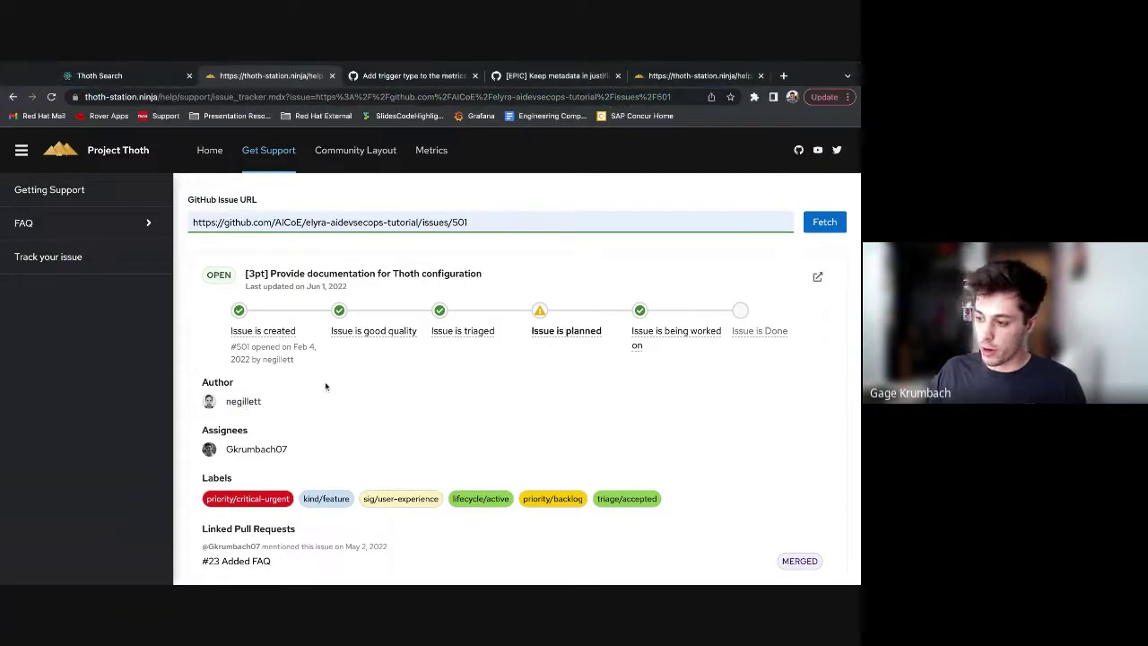
Inspect the 'Issue is planned' requirements, highlighting the project-board and sprint planning items.
left_click(555, 337)
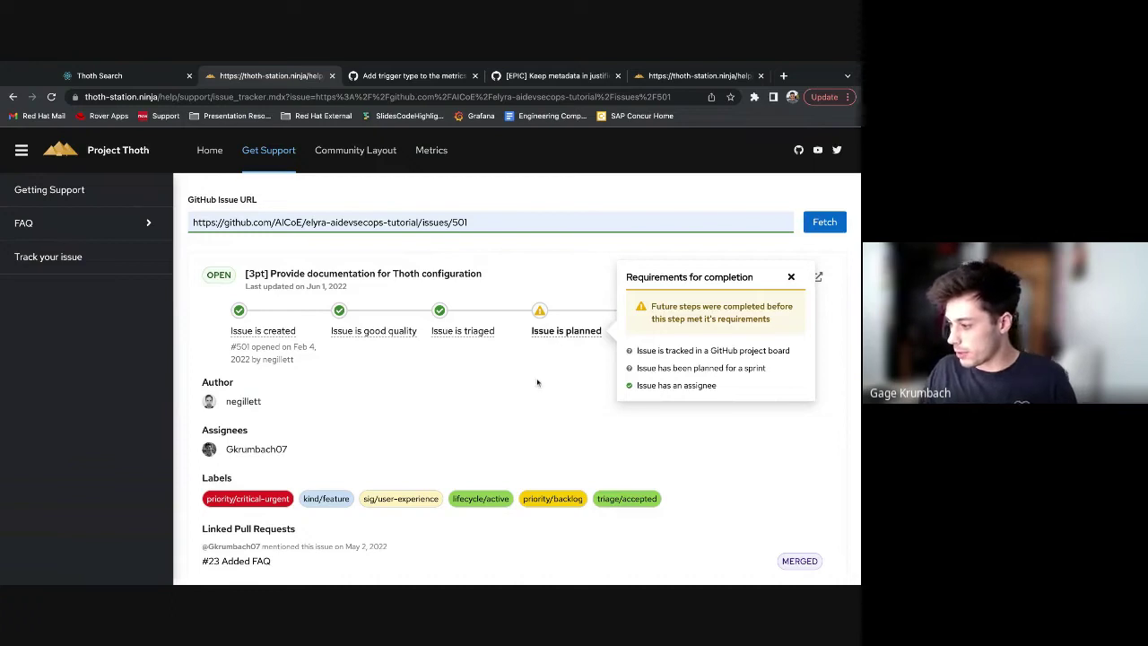
left_click(296, 383)
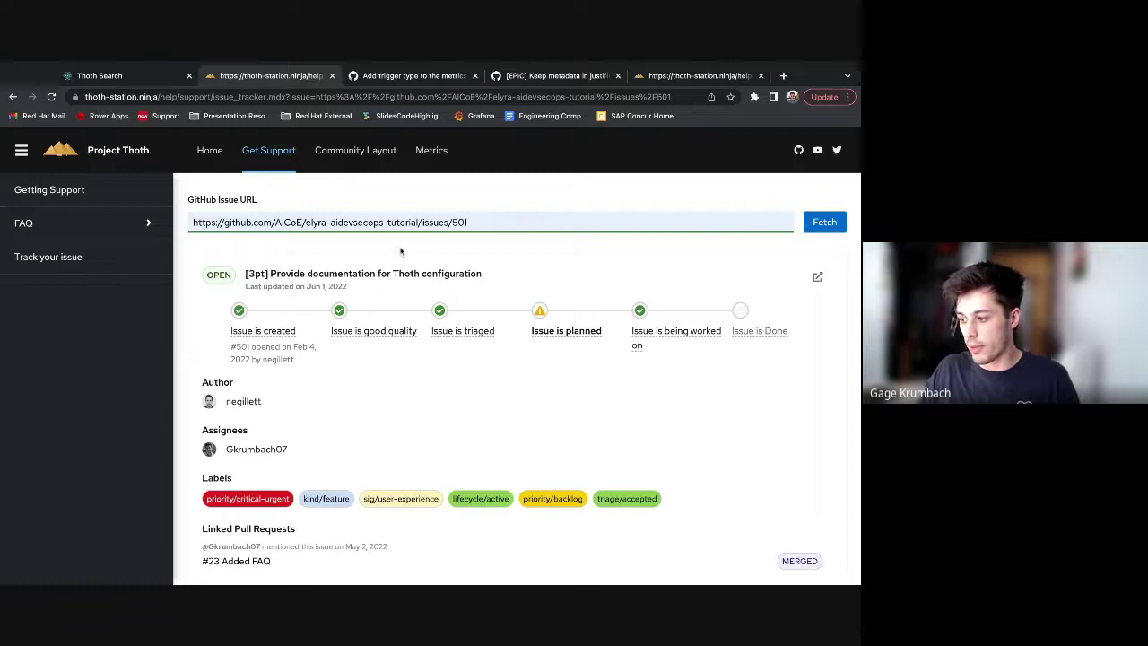
left_click(572, 338)
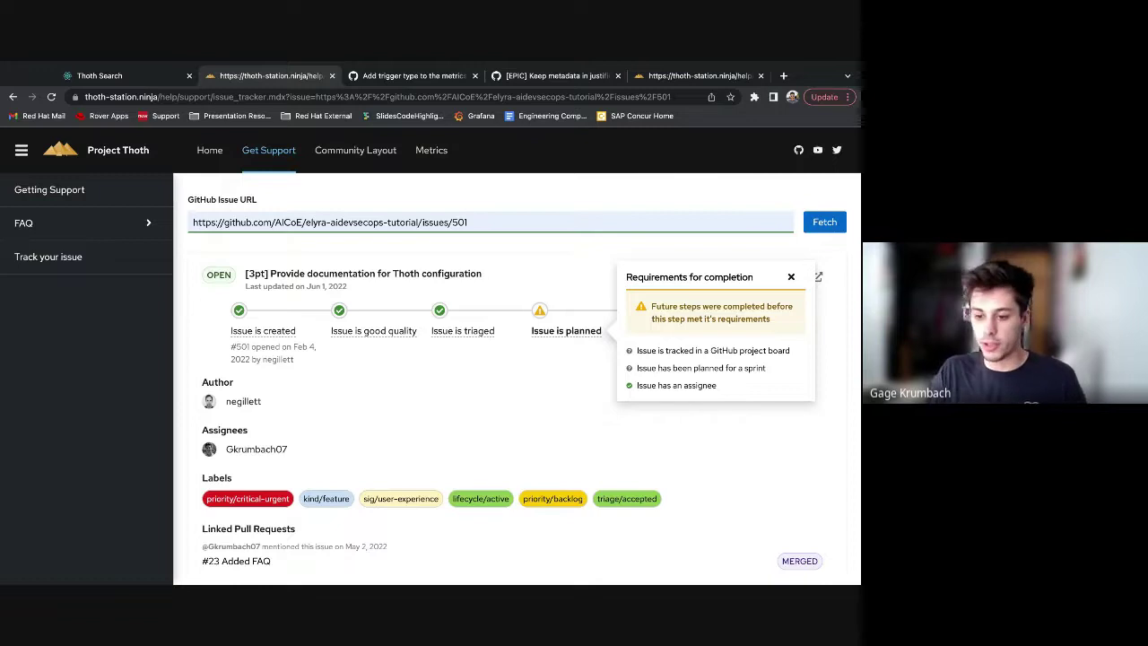
left_click_drag(638, 351, 692, 351)
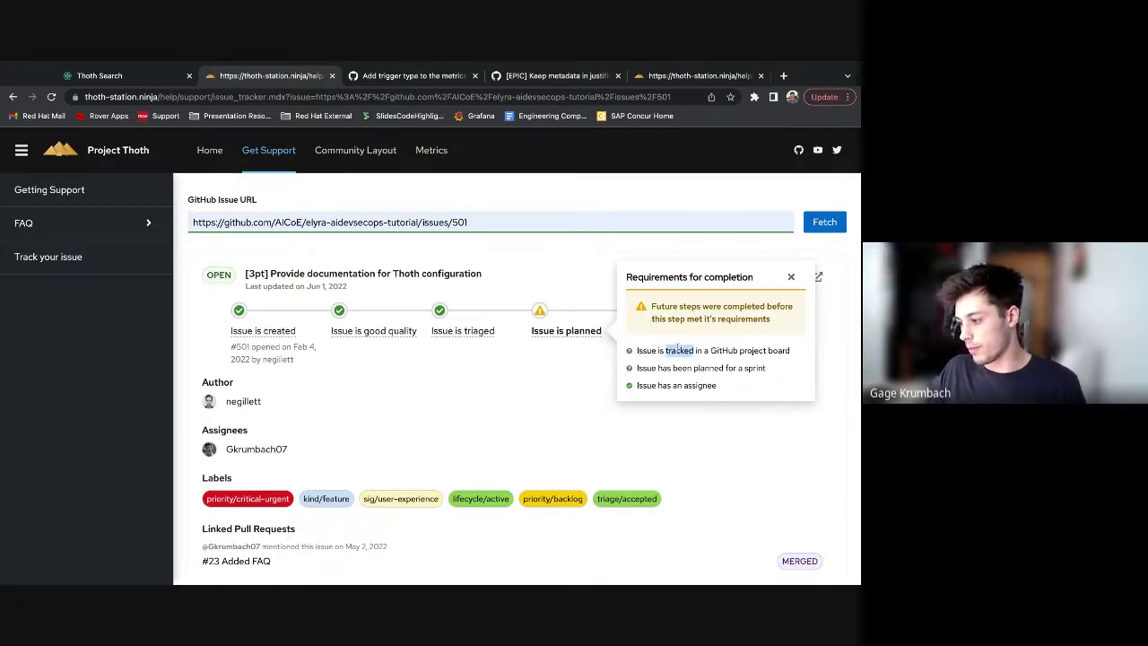
triple_click(673, 364)
left_click(520, 390)
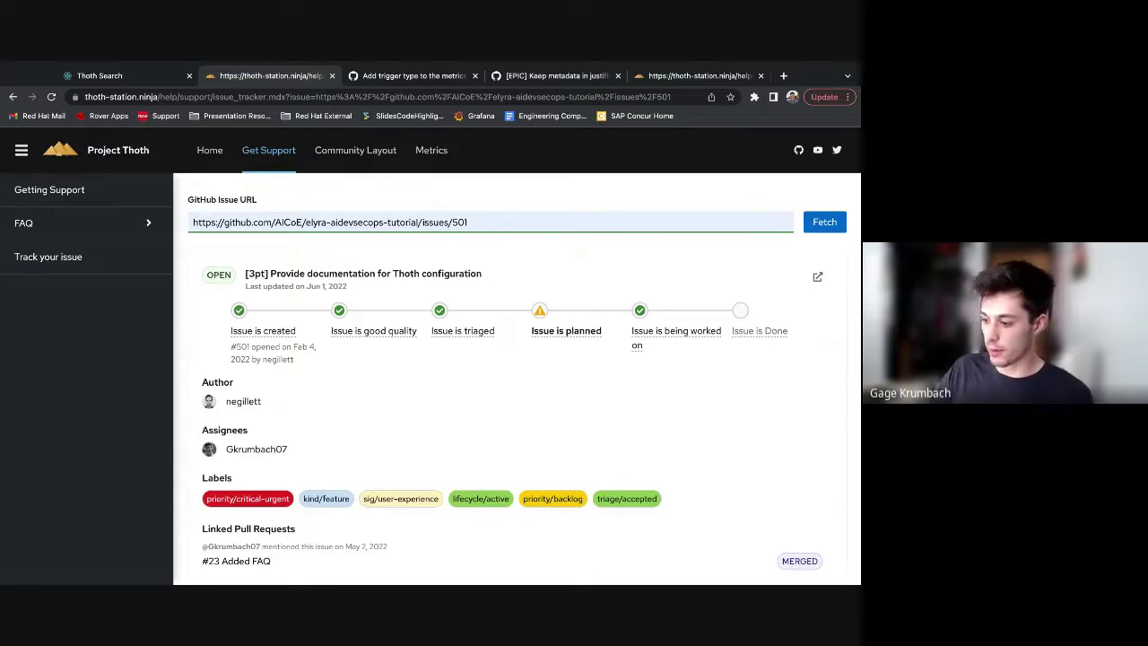
scroll(517, 380, "down", 3)
scroll(517, 379, "up", 3)
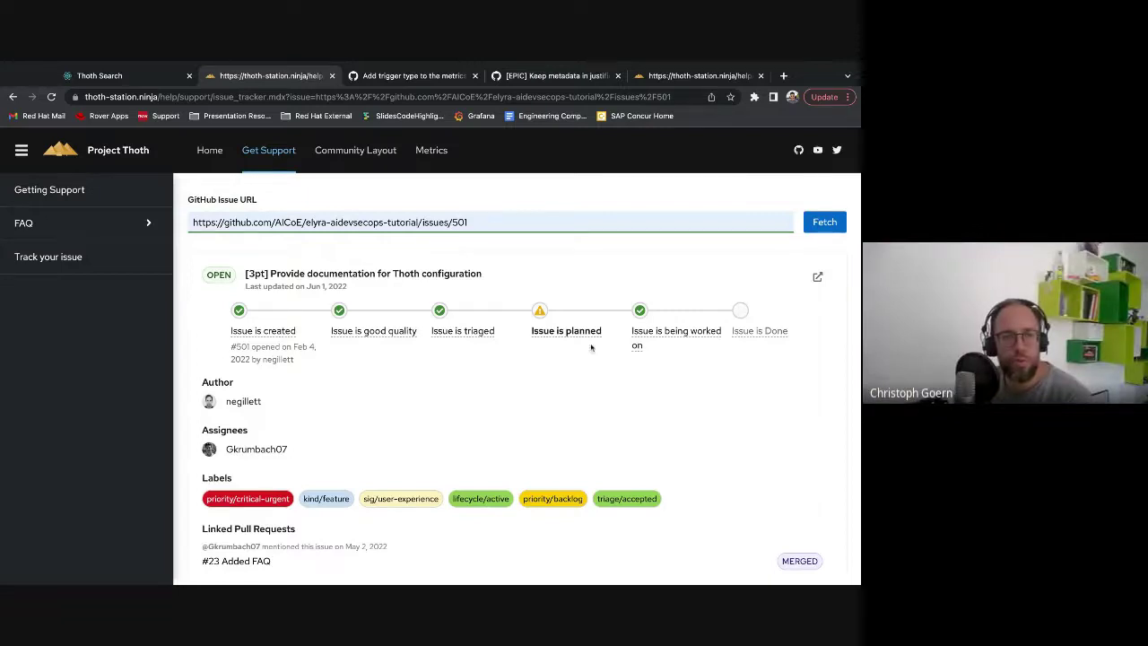
left_click(274, 331)
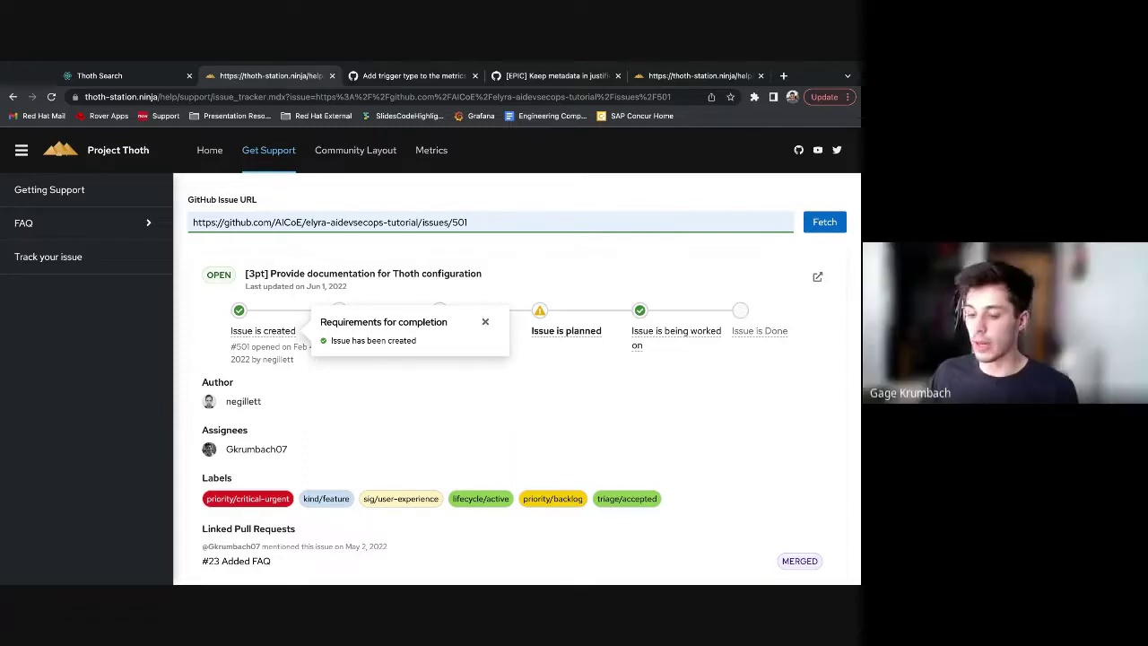
left_click(301, 333)
left_click(350, 332)
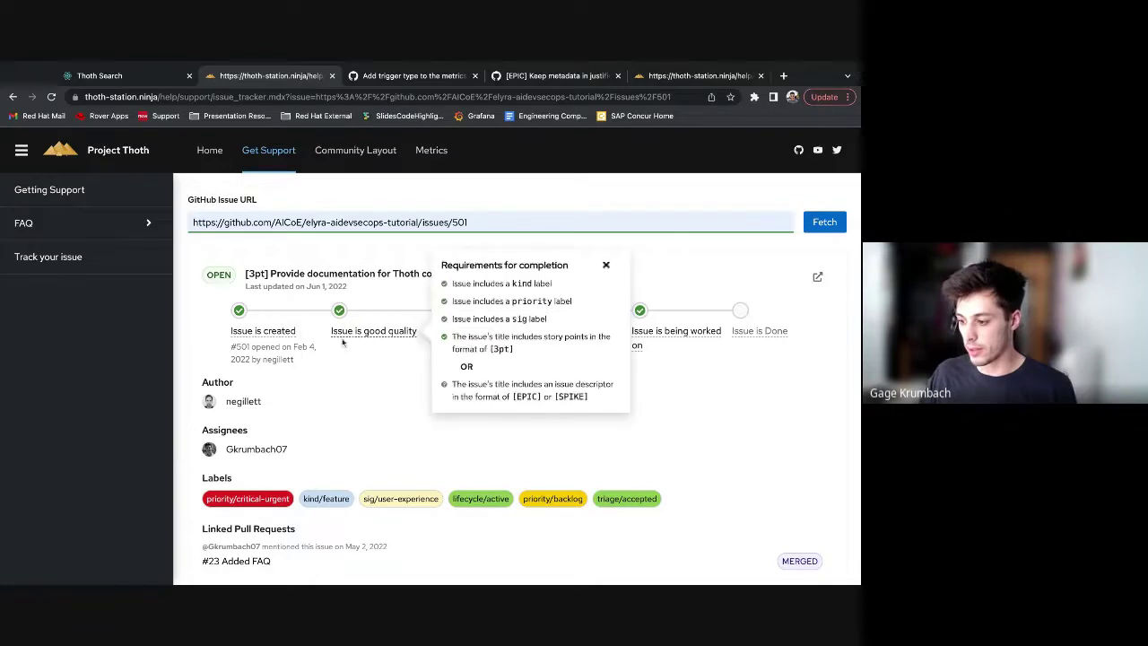
left_click(334, 337)
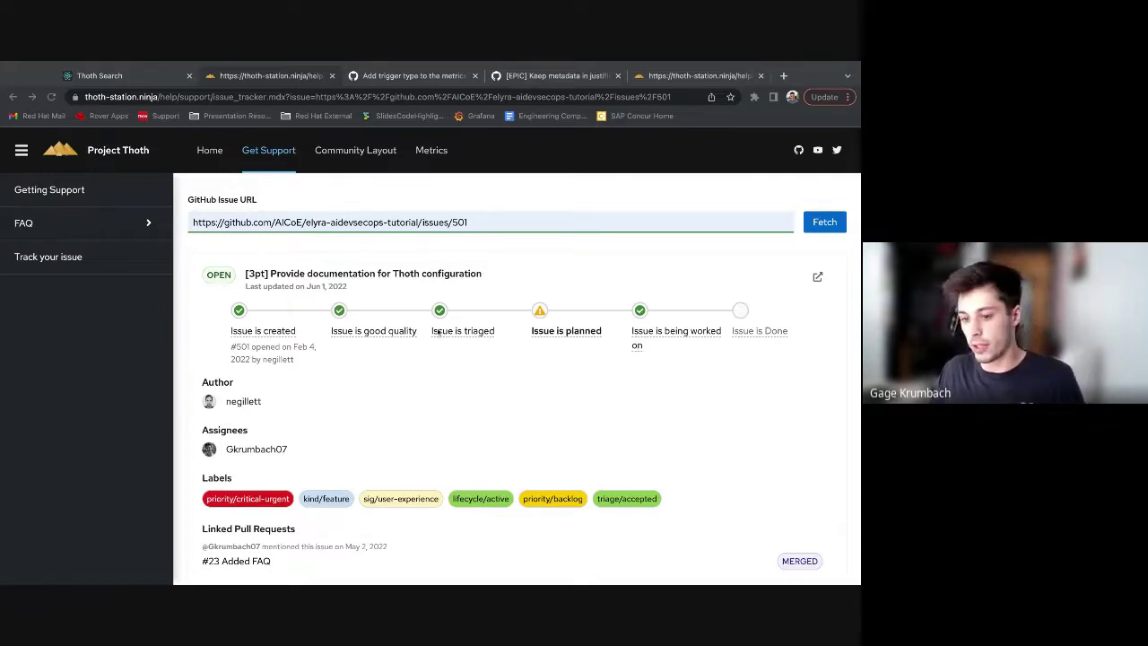
left_click(274, 326)
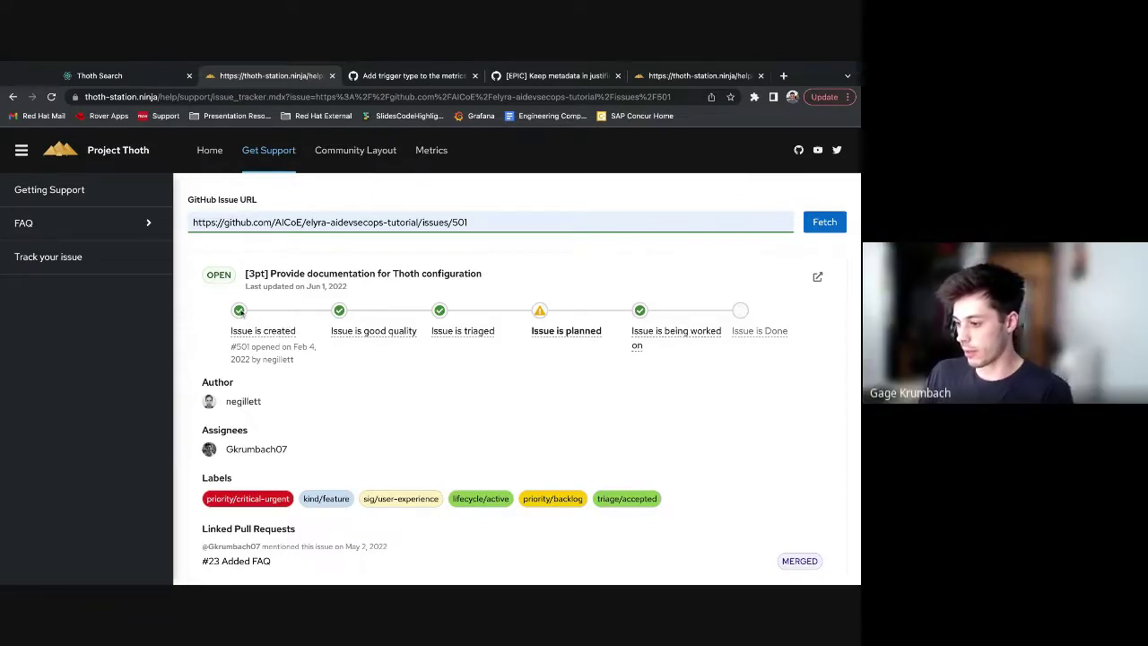
left_click(388, 333)
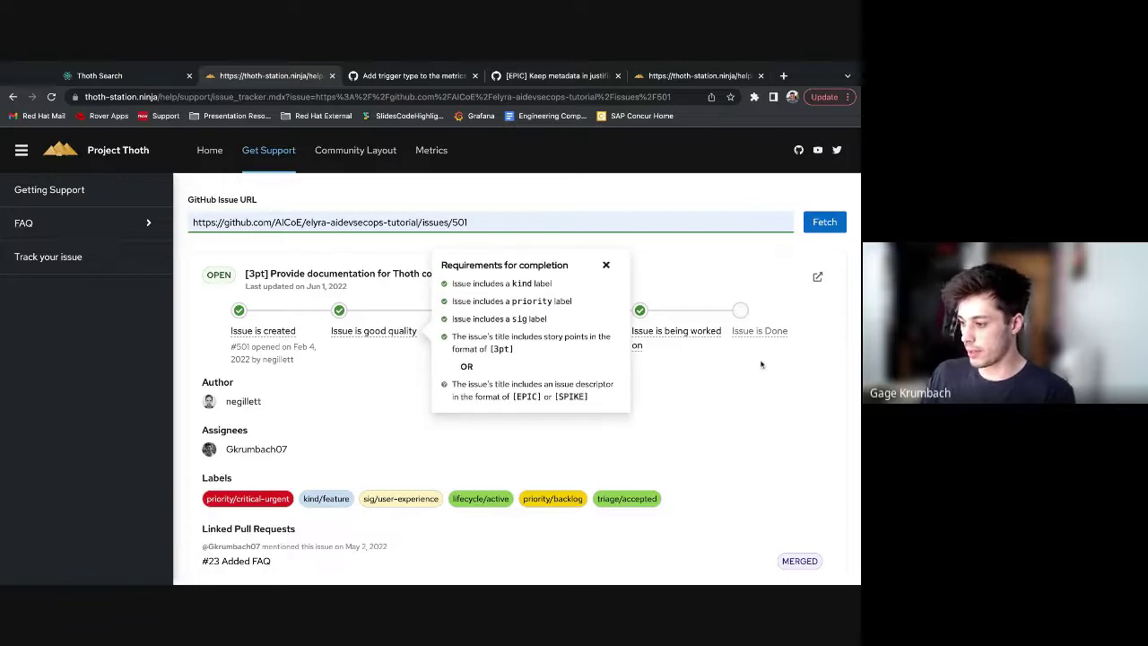
triple_click(540, 336)
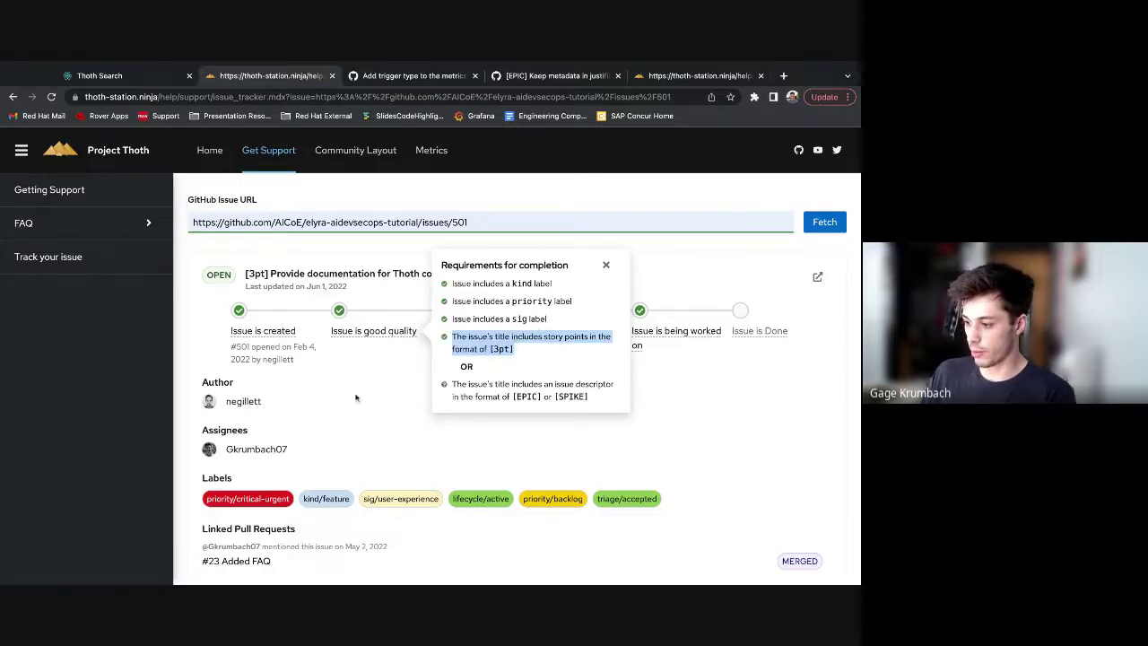
left_click(496, 416)
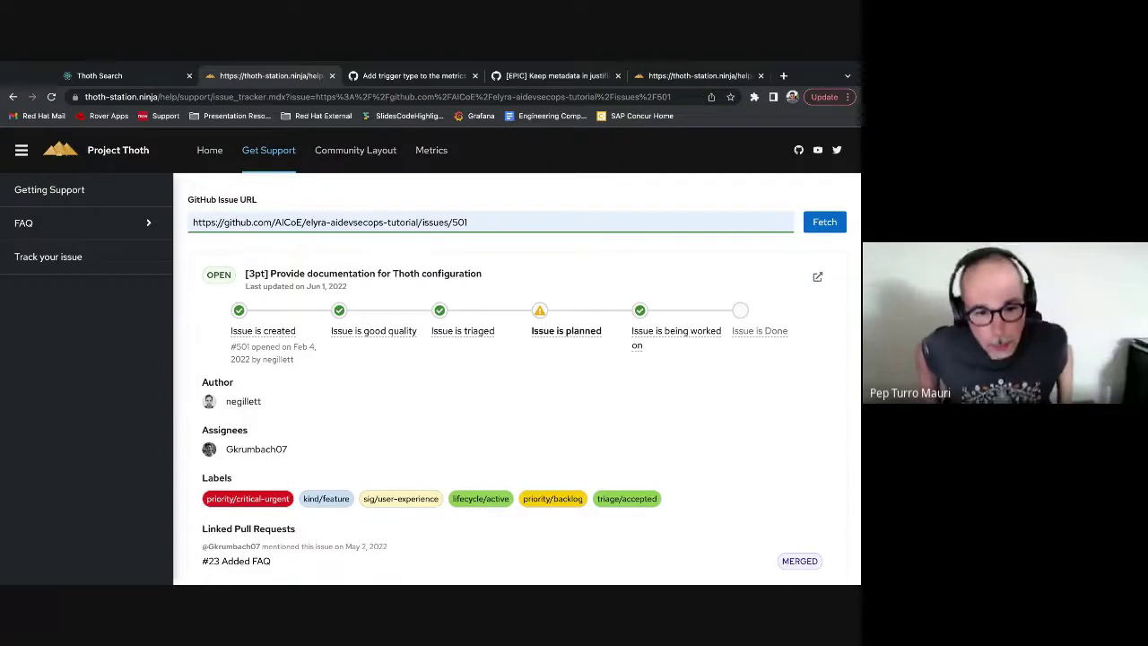
Scroll issue 501's tracker down to Linked Issues, showing #195 CLOSED below PR #23.
scroll(516, 377, "down", 1)
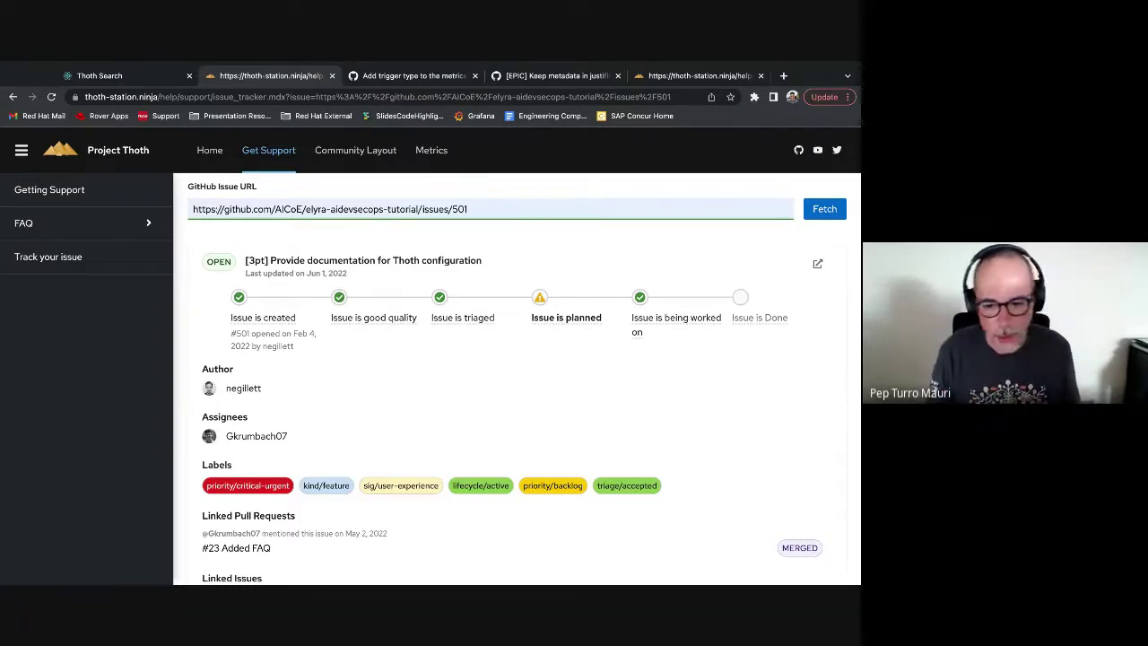
scroll(716, 419, "down", 2)
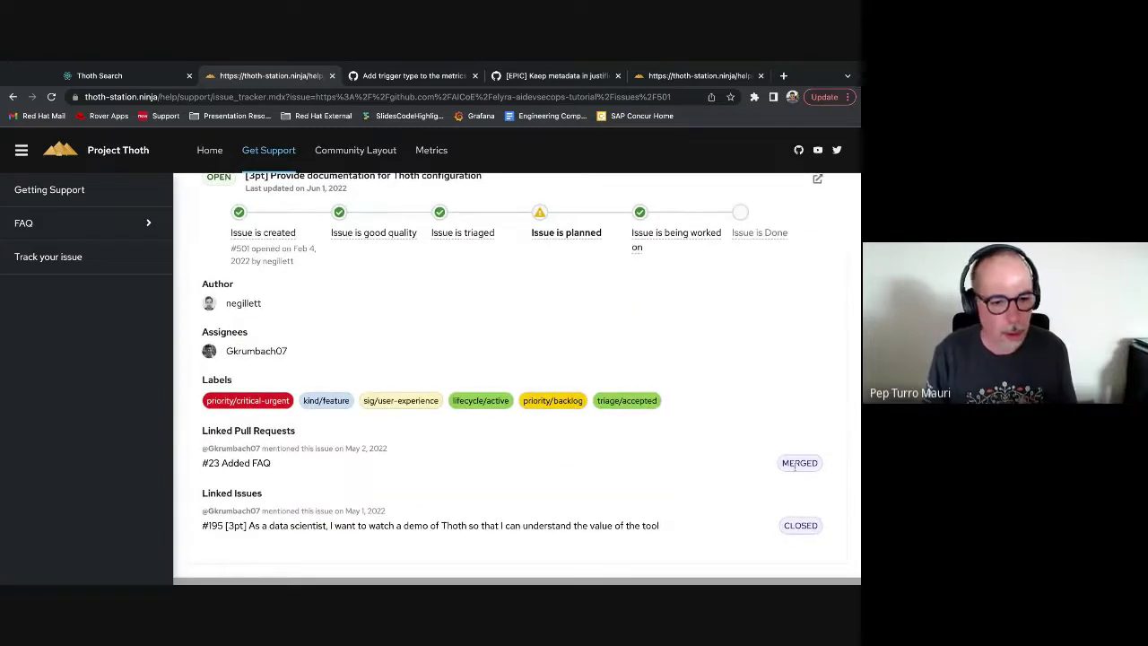
scroll(592, 477, "up", 1)
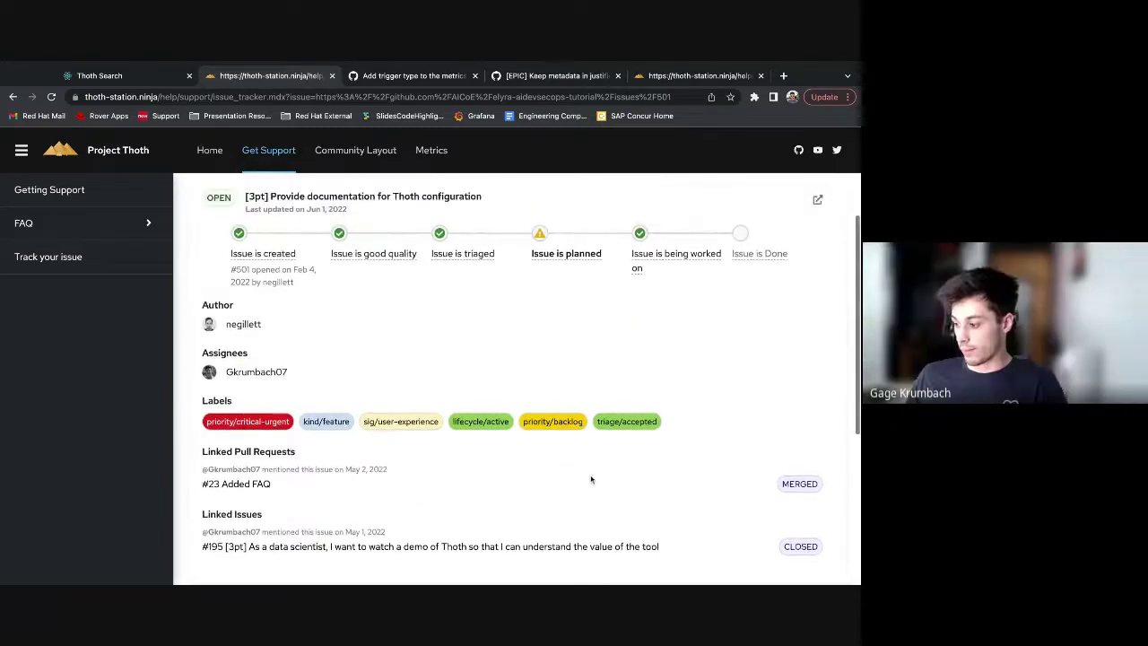
scroll(591, 480, "up", 2)
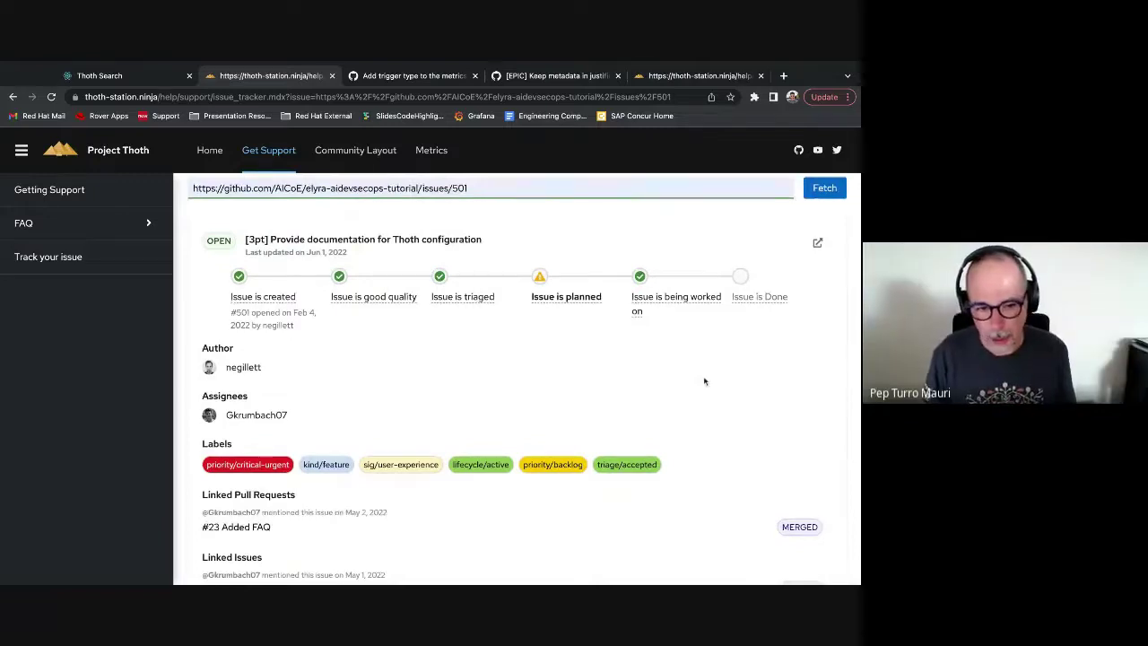
scroll(694, 383, "down", 3)
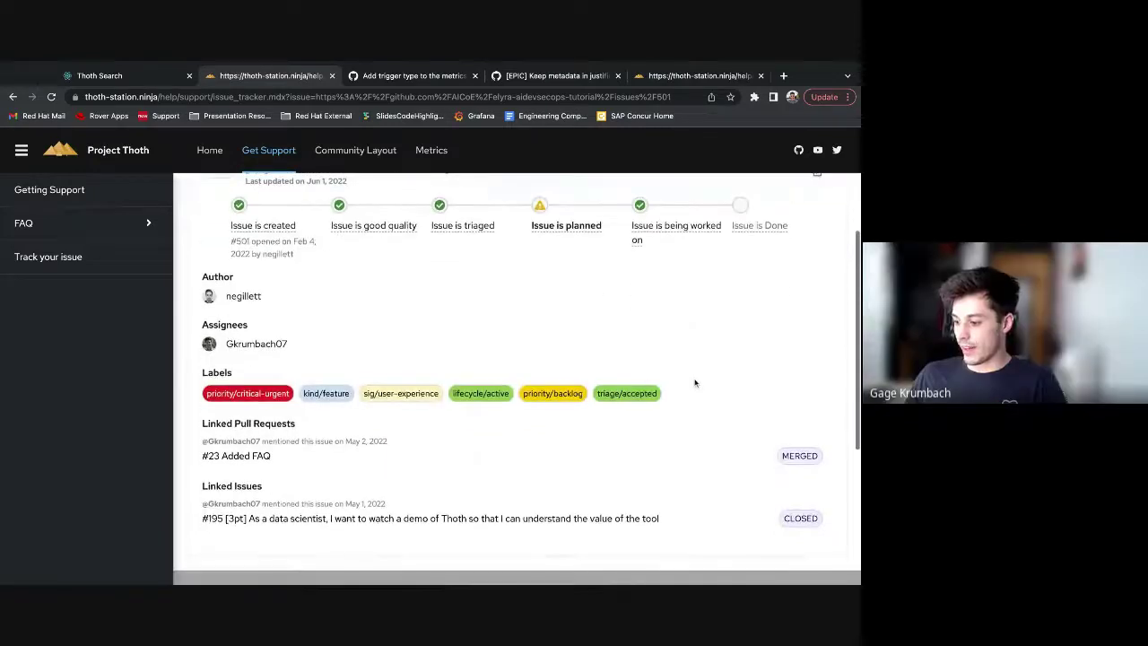
scroll(733, 344, "up", 2)
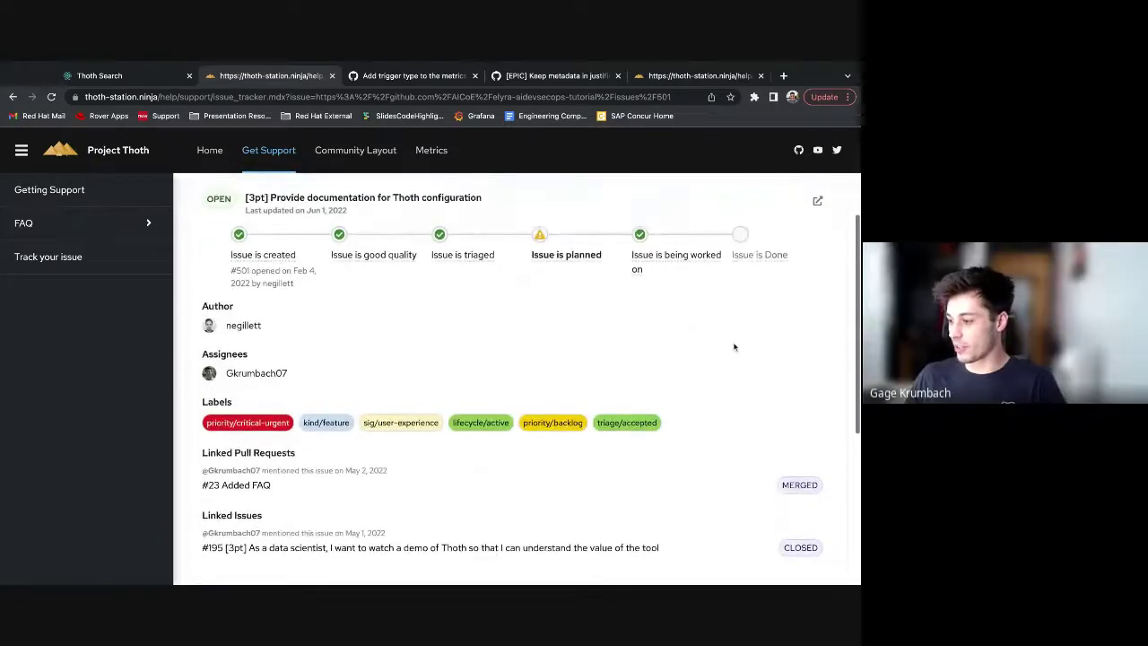
Glance at the PR #325 tab, then return and open issue #501 on GitHub.
left_click(411, 79)
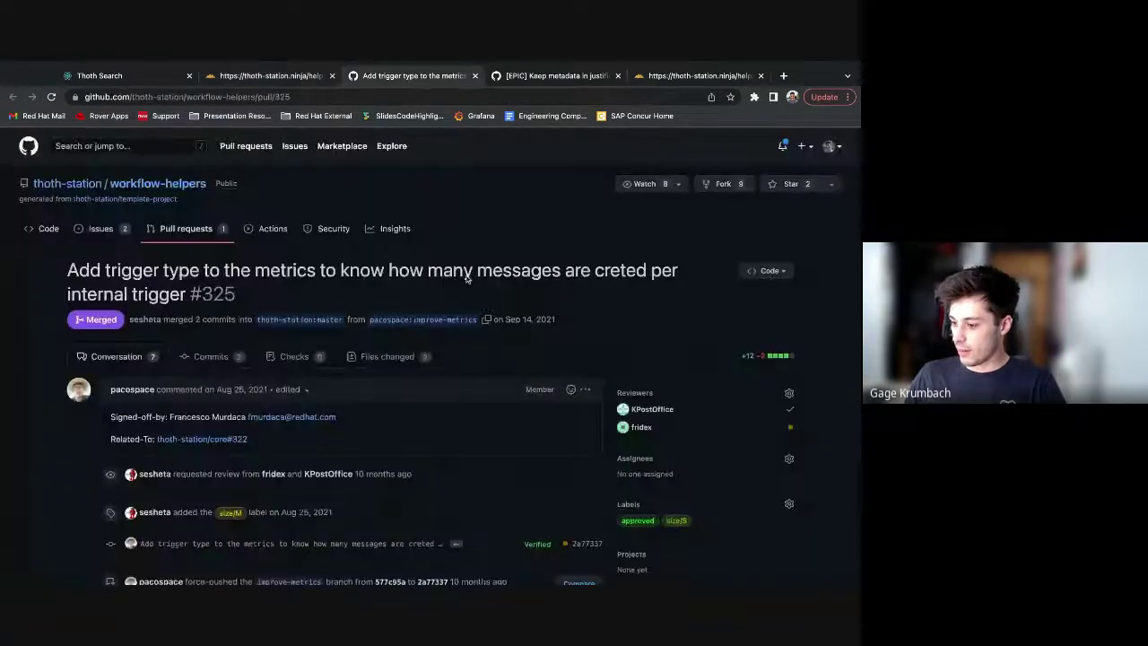
left_click(565, 77)
left_click(271, 78)
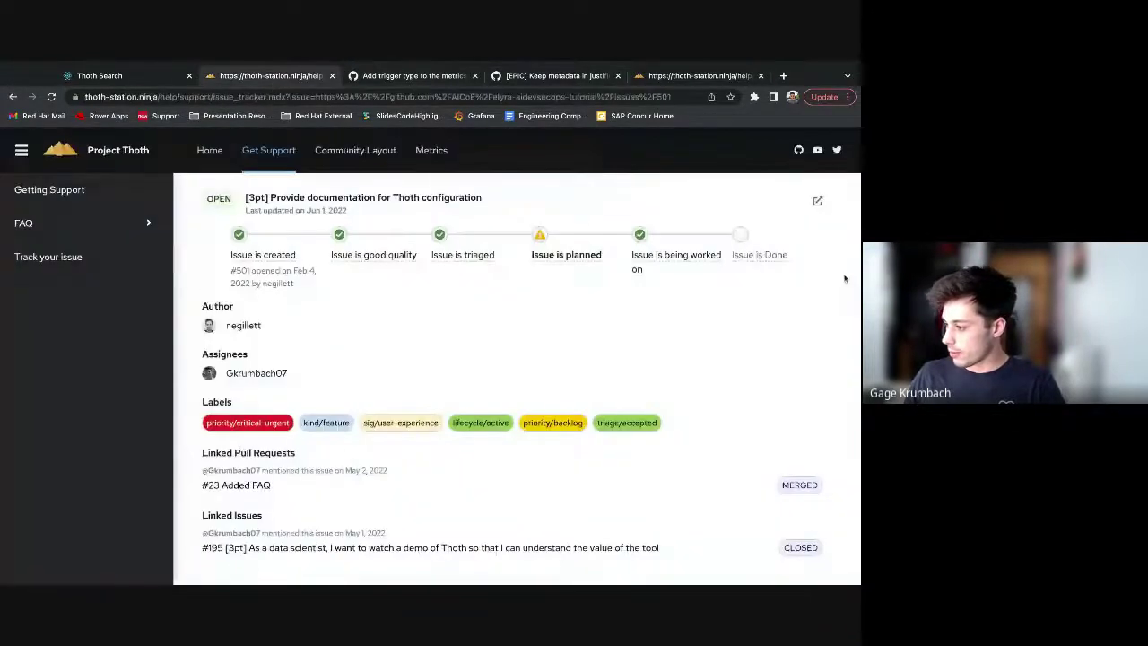
left_click(817, 201)
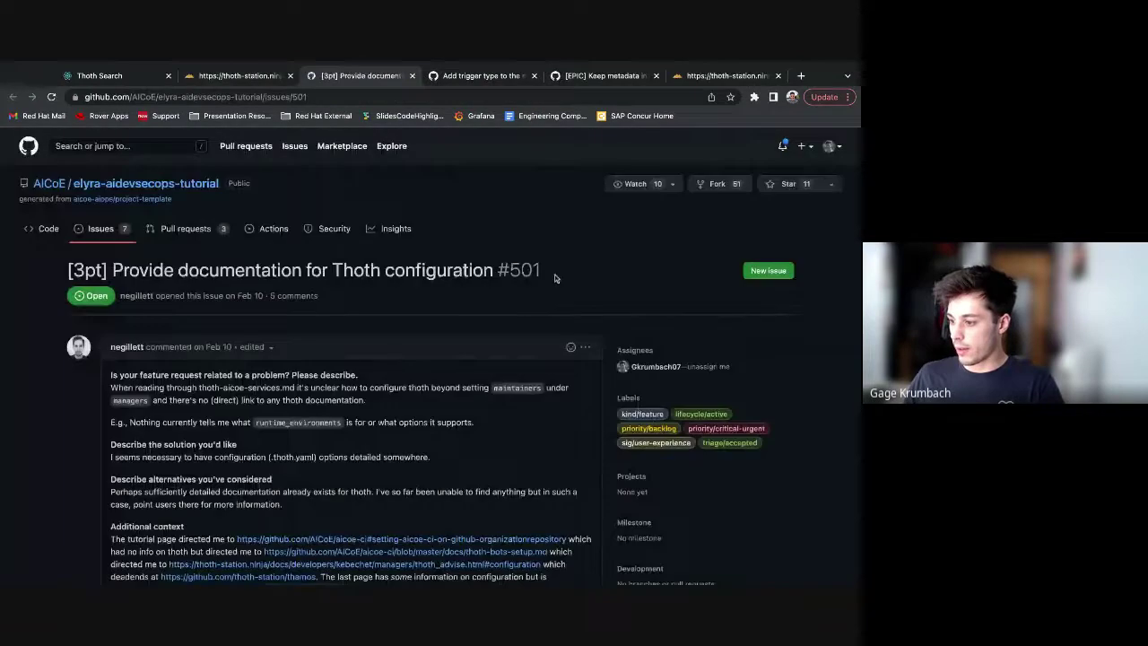
Scroll through issue #501's GitHub page, then go back to the Thoth tracker tab.
scroll(539, 296, "down", 10)
scroll(555, 279, "down", 7)
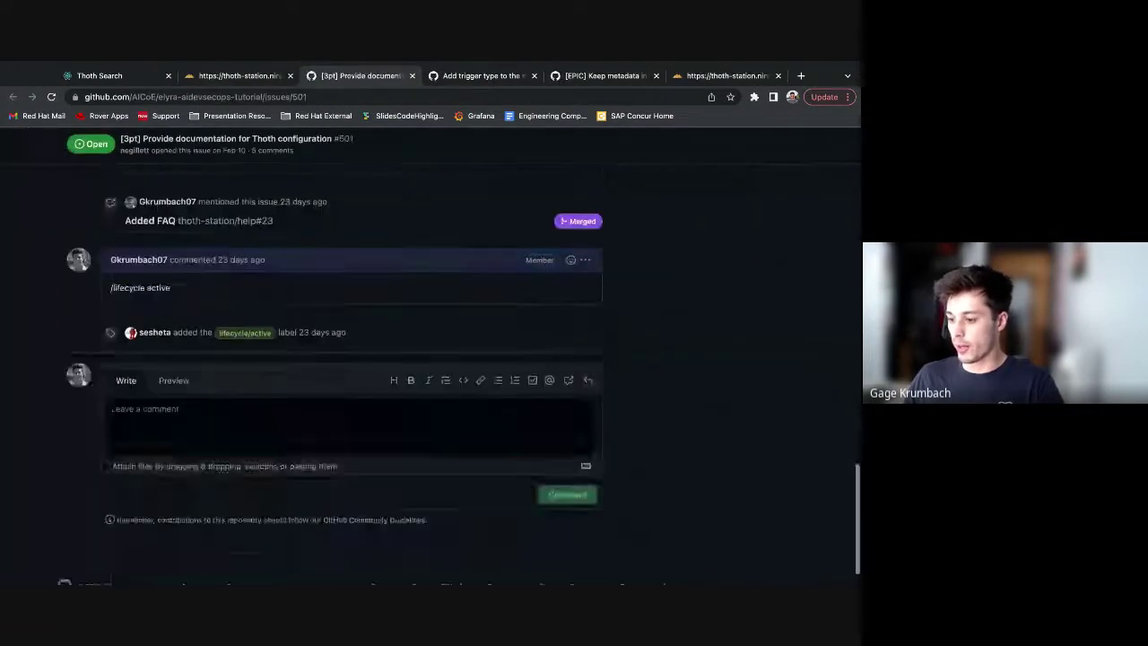
scroll(269, 273, "up", 2)
scroll(269, 273, "up", 2)
scroll(270, 274, "up", 4)
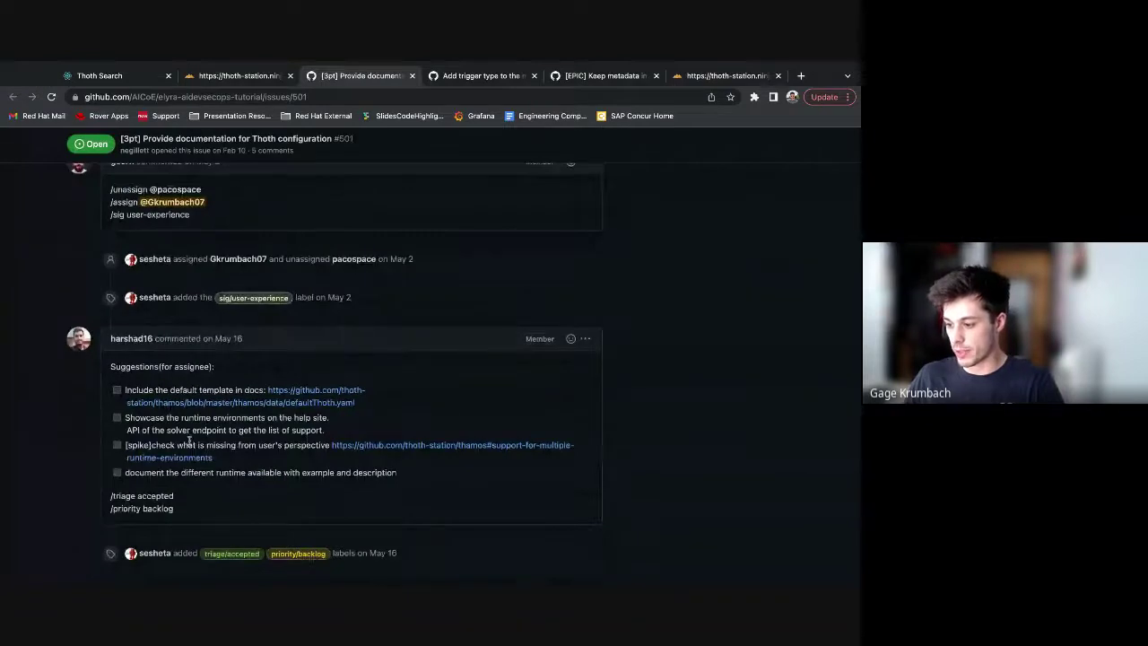
scroll(777, 413, "up", 10)
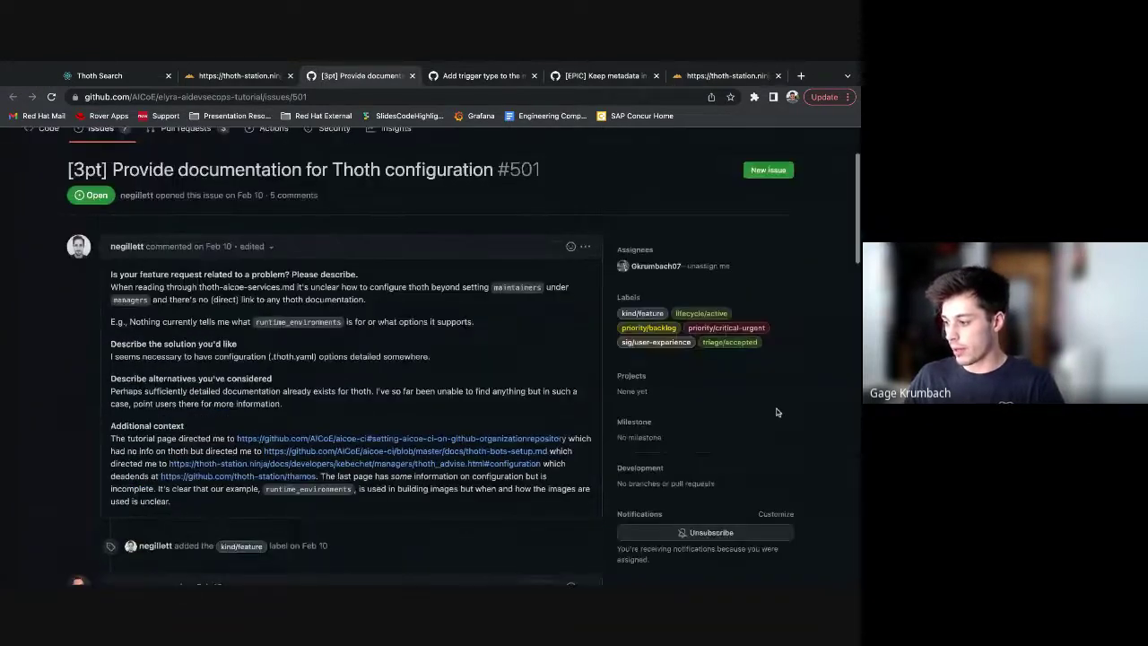
scroll(778, 413, "down", 15)
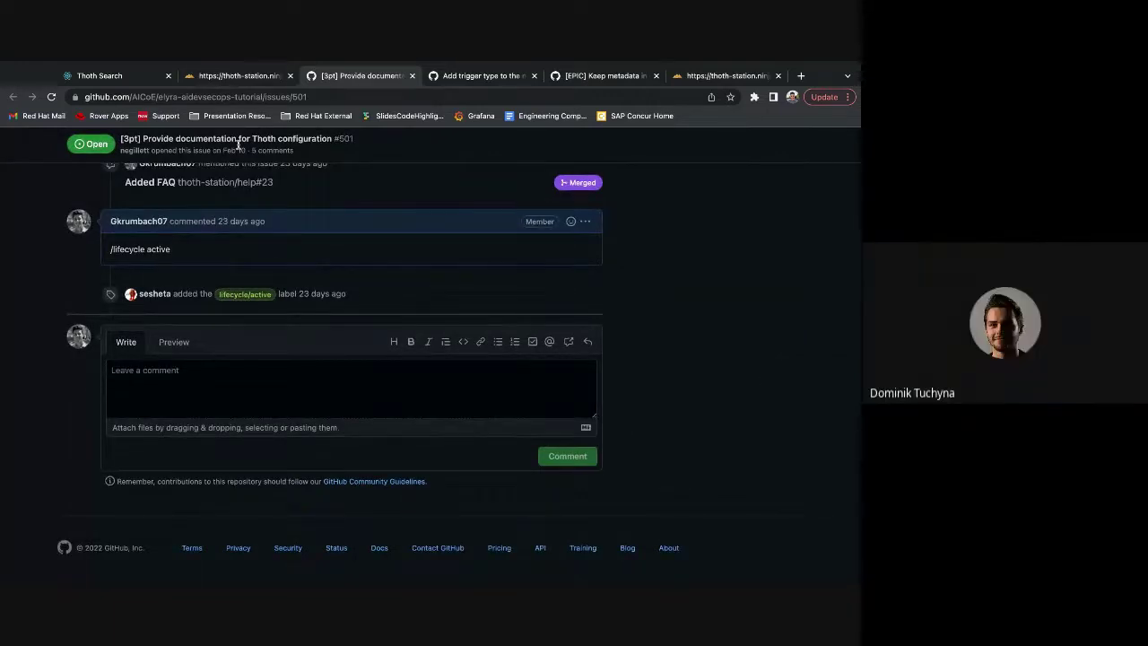
left_click(225, 77)
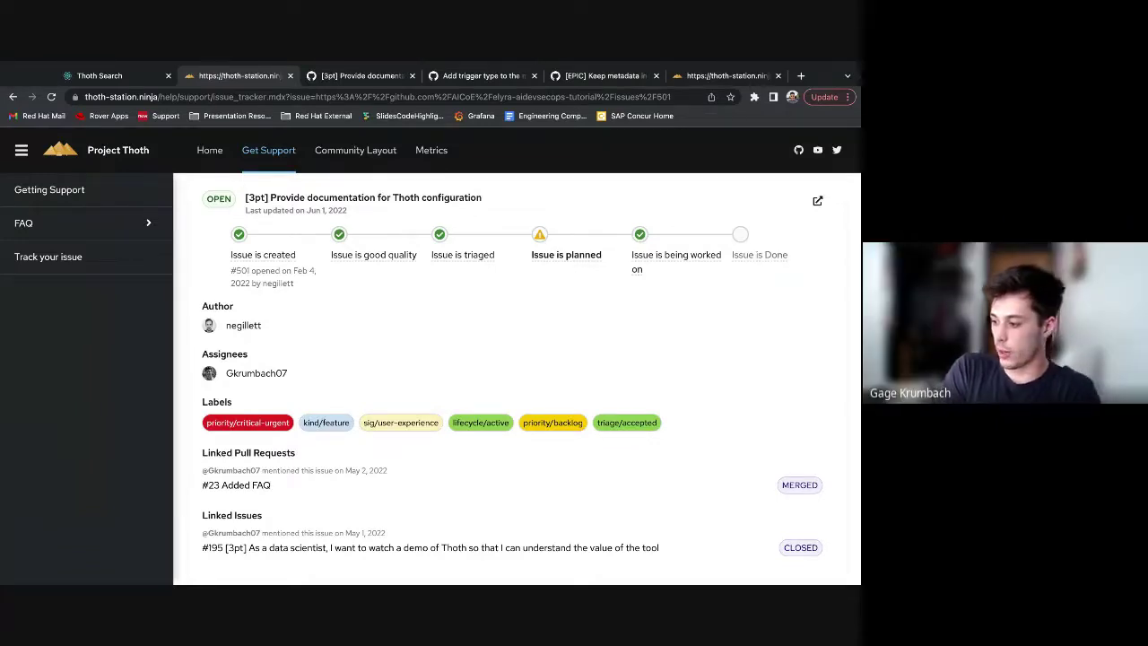
Scroll issue 501's tracker to the linked pull request #23 'Added FAQ'.
scroll(638, 294, "up", 1)
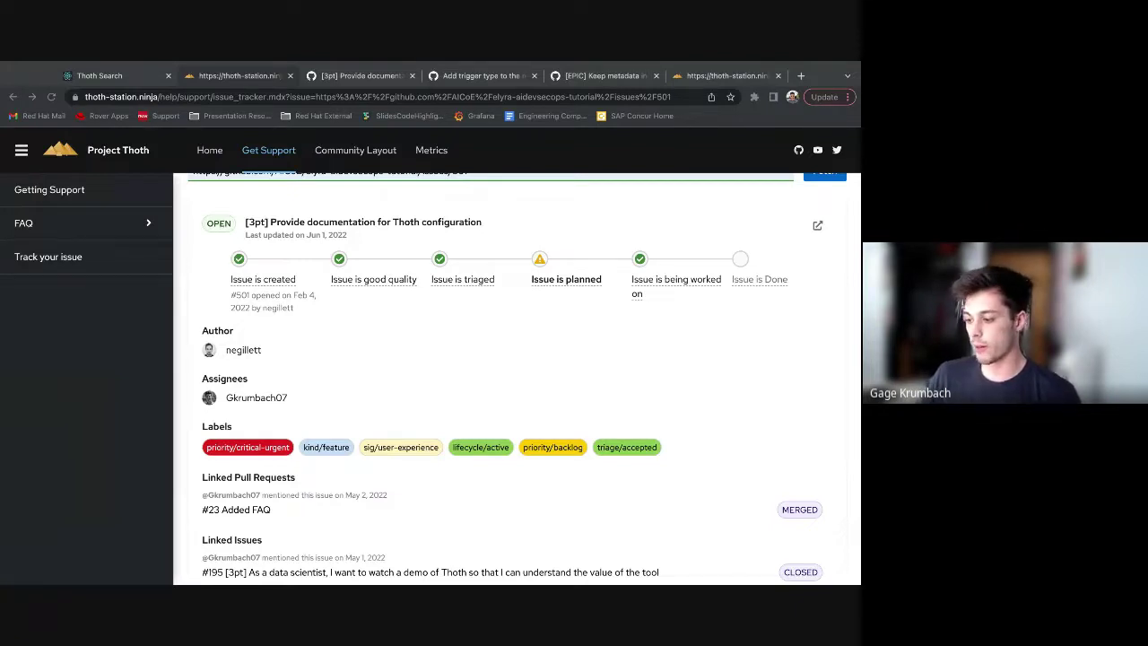
scroll(565, 340, "down", 3)
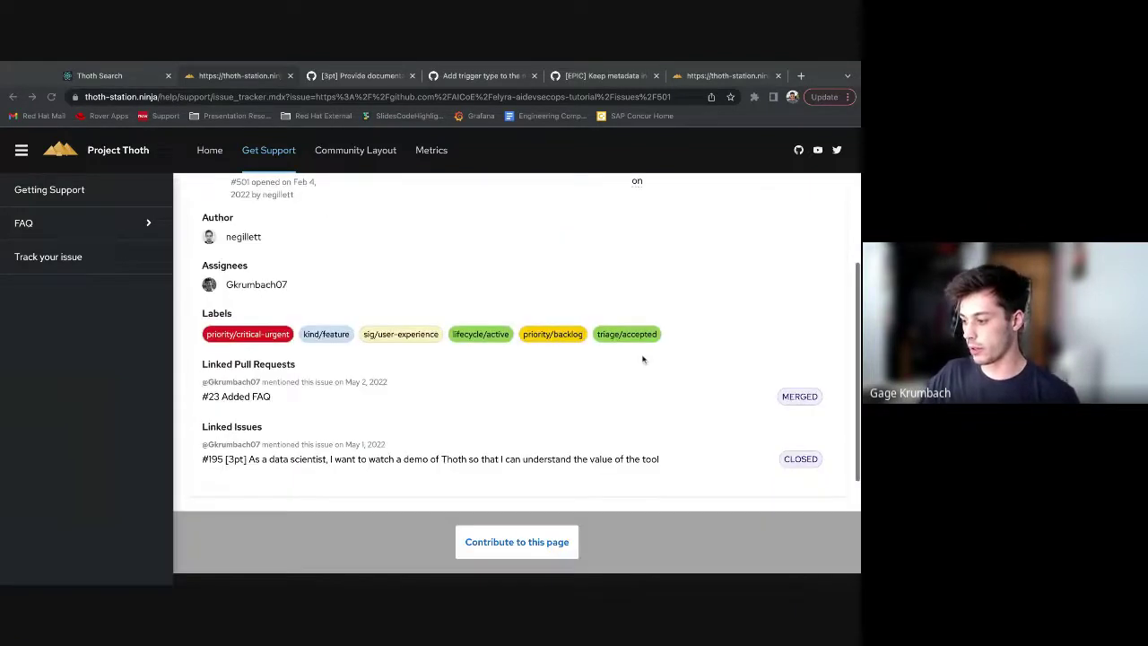
Open PR #23 'Added FAQ' in the background, then highlight the Linked Issues heading on the tracker.
left_click(223, 388)
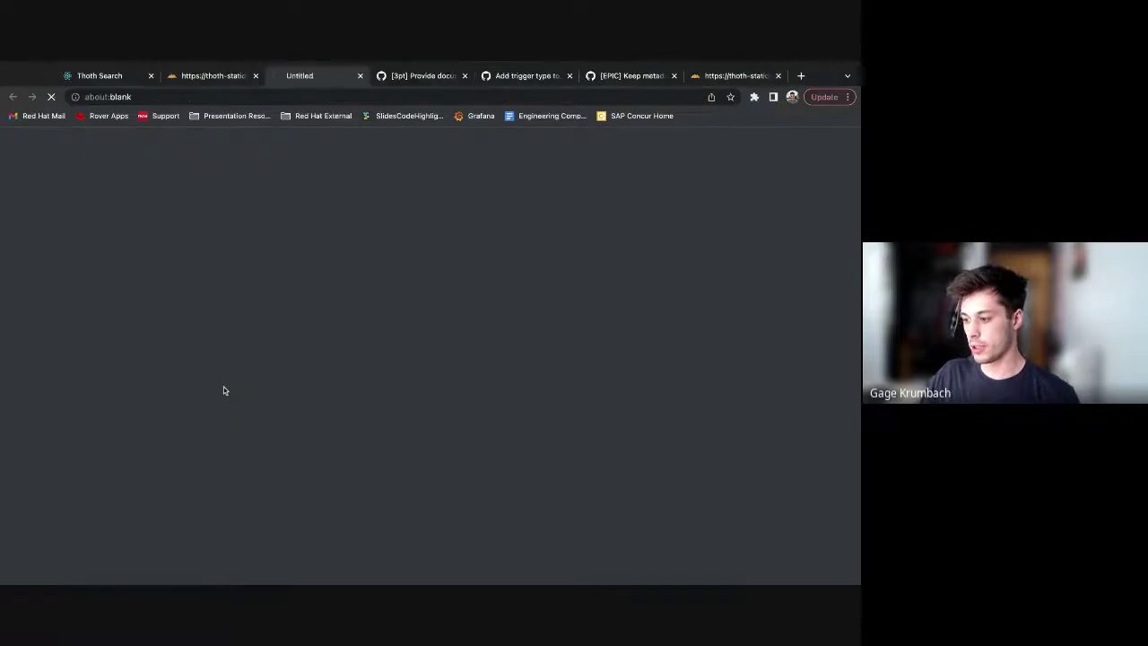
left_click(215, 77)
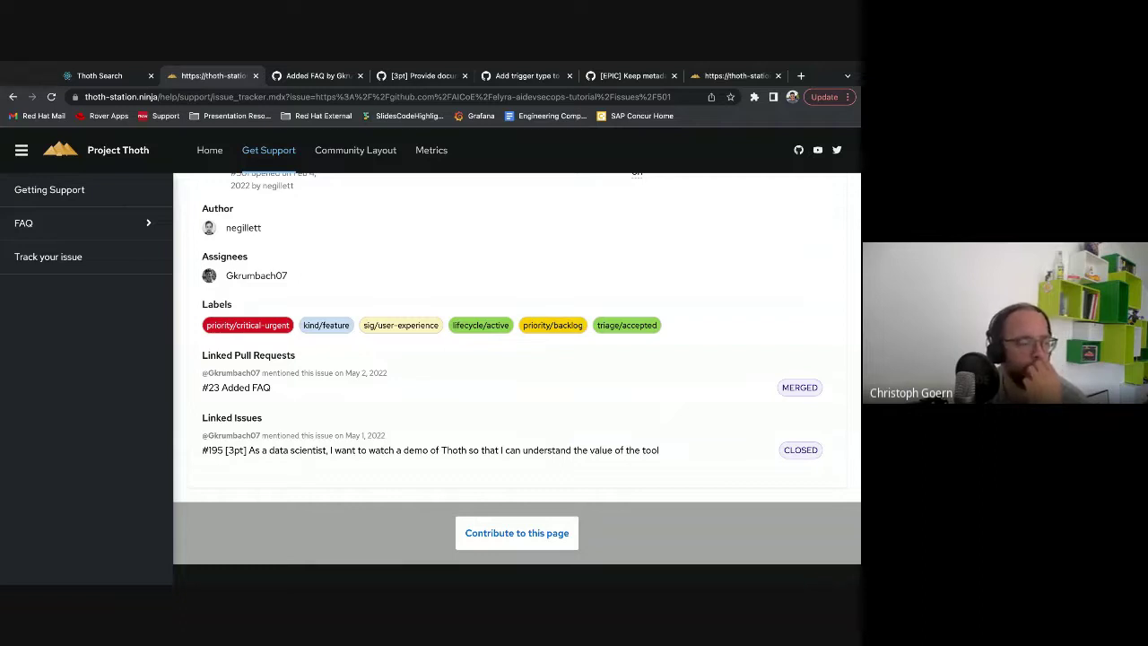
left_click_drag(202, 418, 262, 418)
left_click(262, 418)
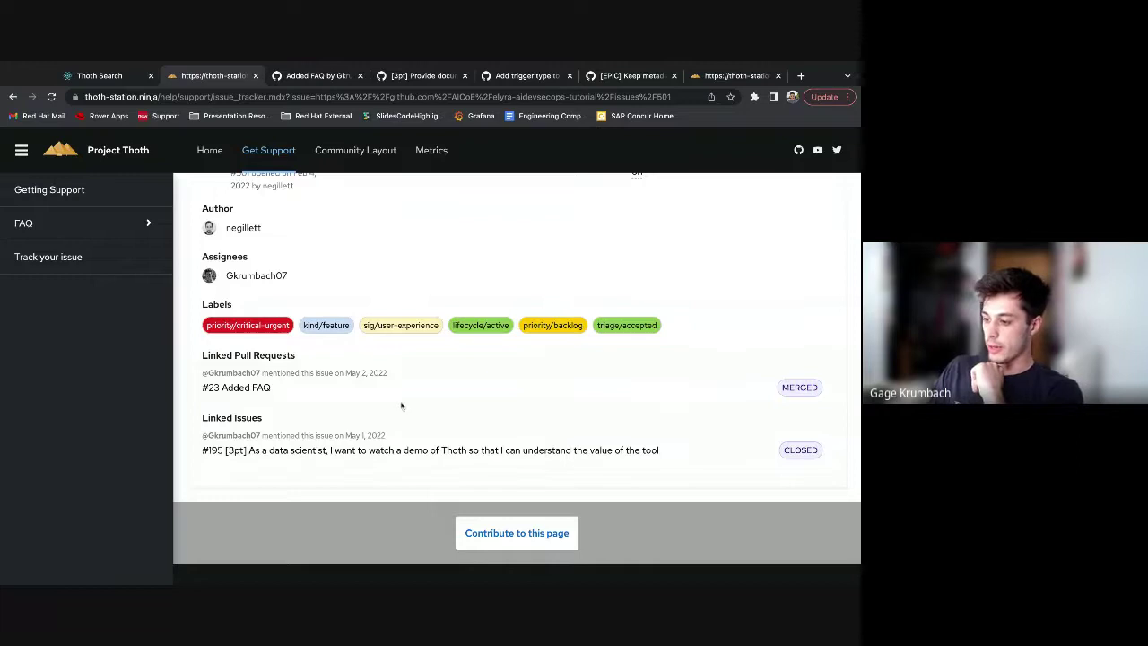
Highlight the May 2, 2022 mention line, the #23 Added FAQ text, and the Linked Pull Requests heading.
triple_click(334, 370)
left_click(334, 371)
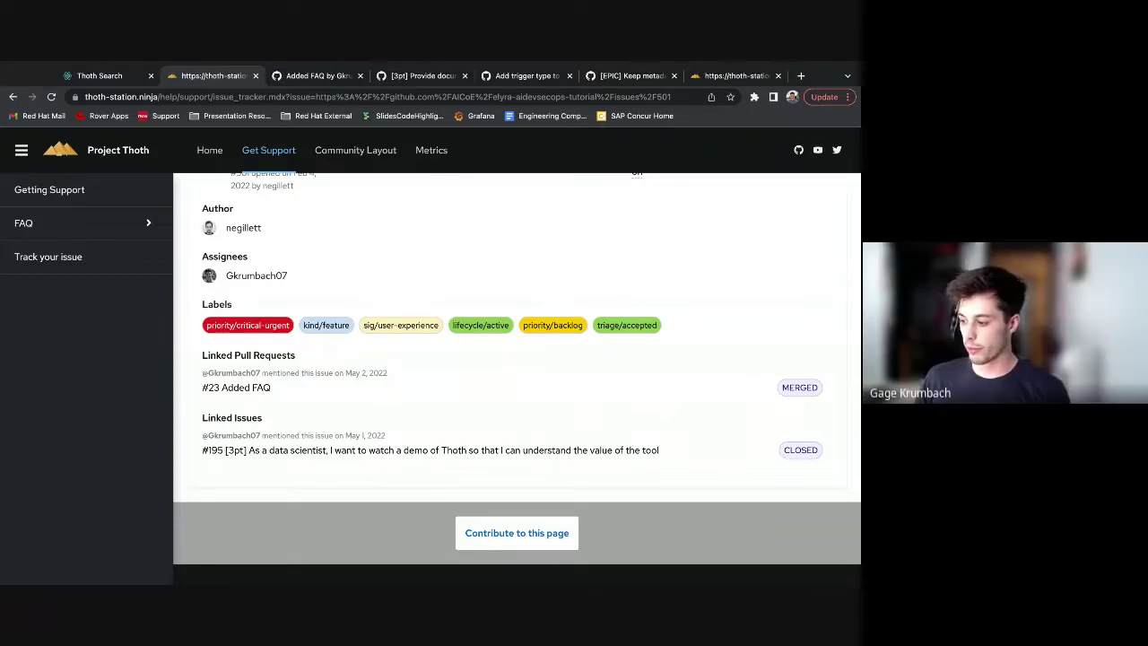
left_click_drag(203, 388, 271, 388)
left_click(564, 394)
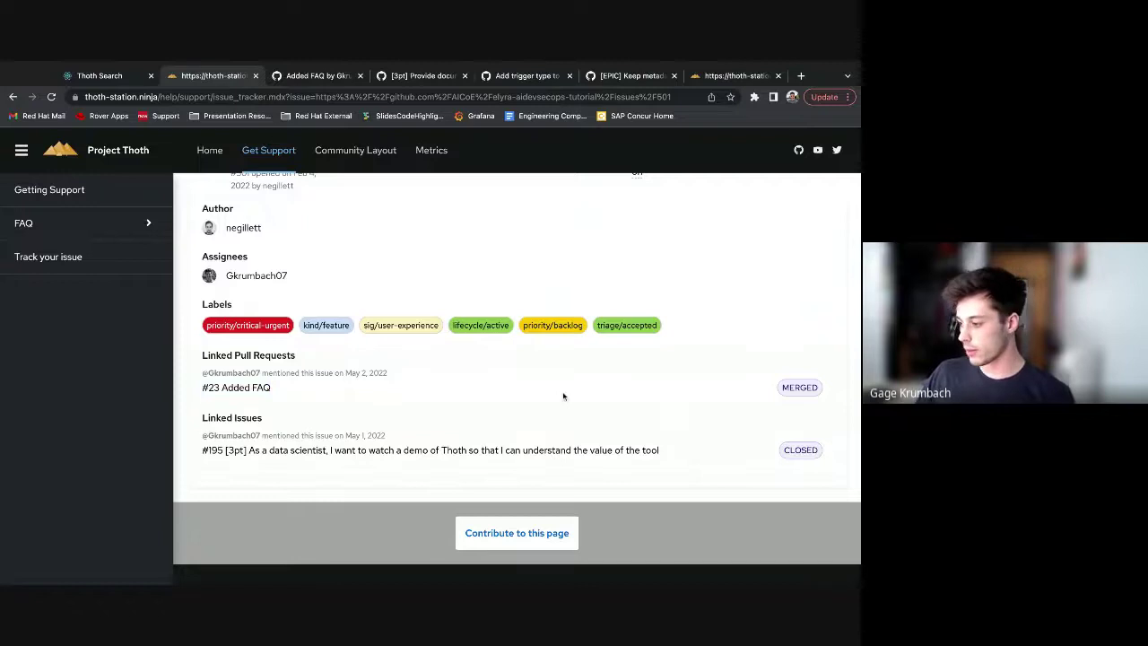
scroll(610, 368, "up", 1)
triple_click(646, 346)
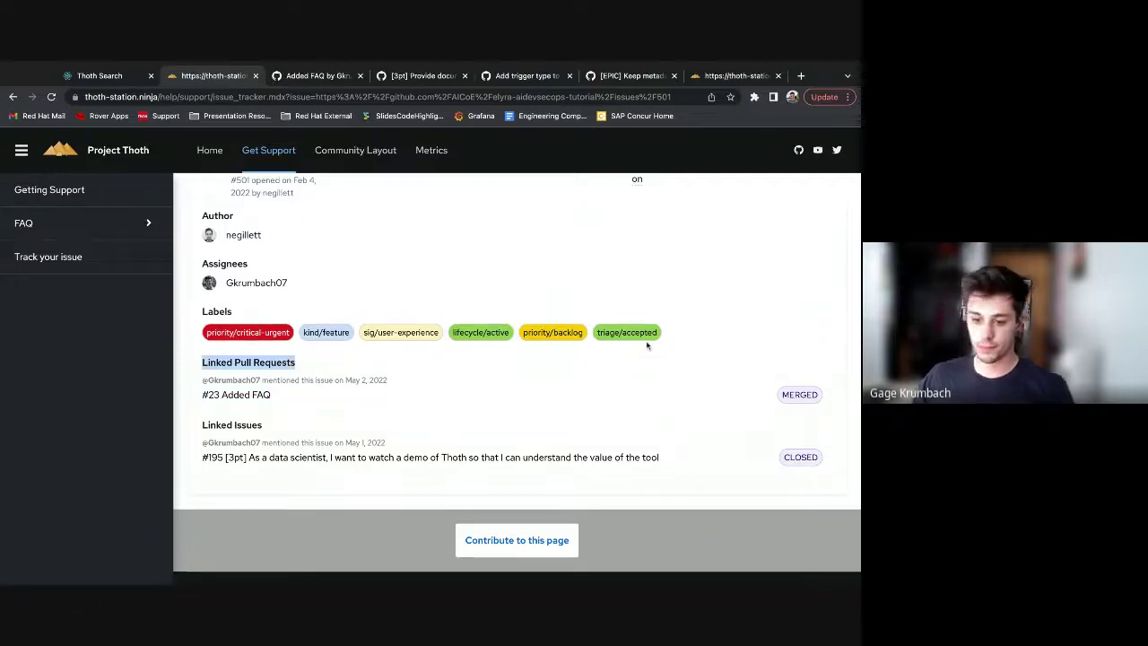
left_click(860, 110)
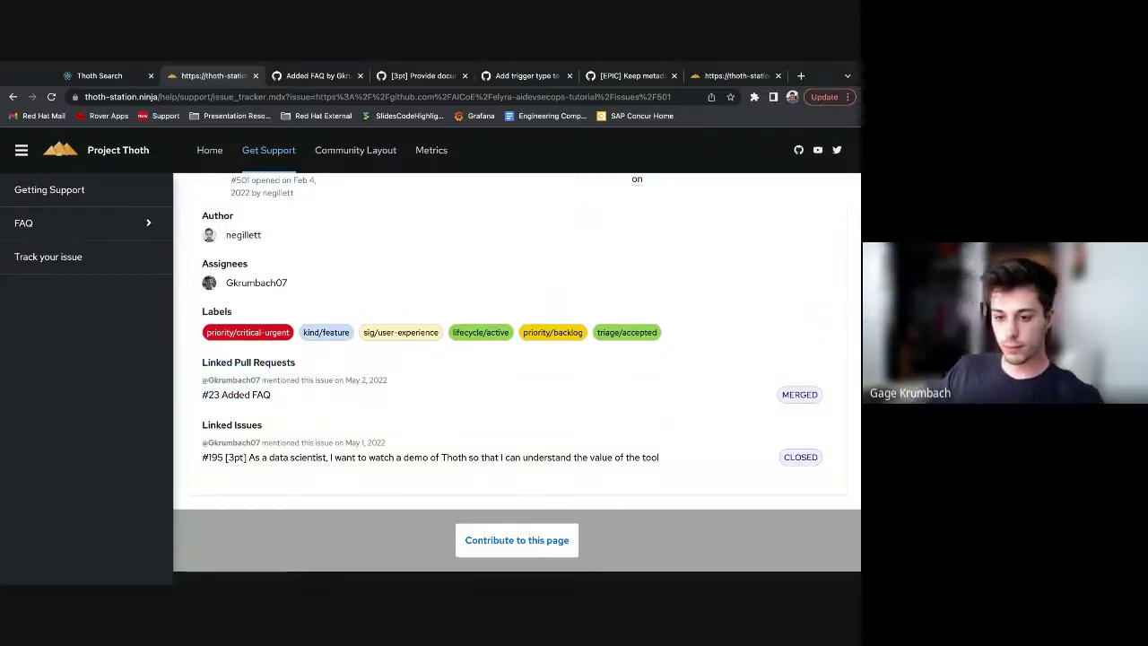